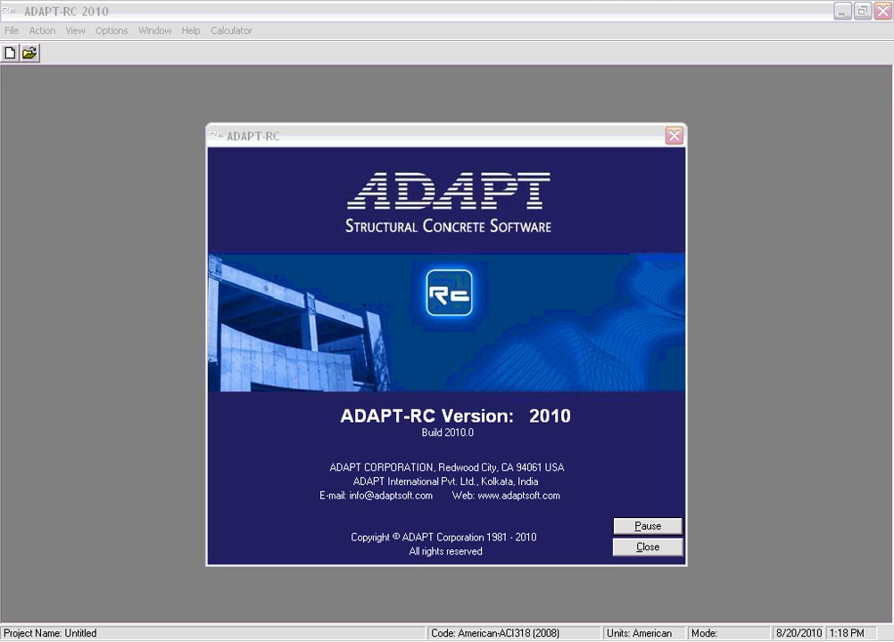
Dismiss the start-up splash window and set the design code to American-ACI318 (2008).
{"action": "left_click", "coordinate": [671, 548]}
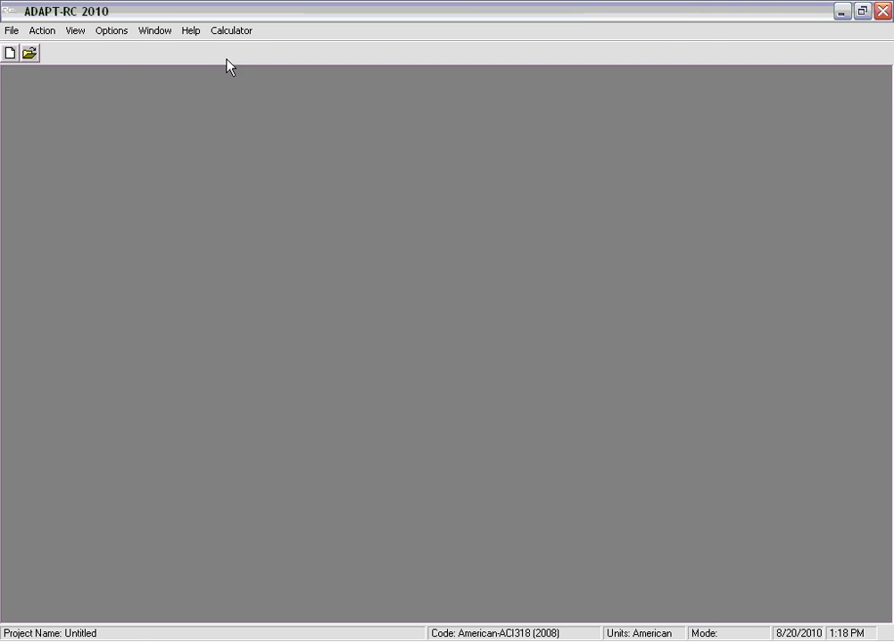
{"action": "left_click", "coordinate": [119, 32]}
{"action": "mouse_move", "coordinate": [124, 49]}
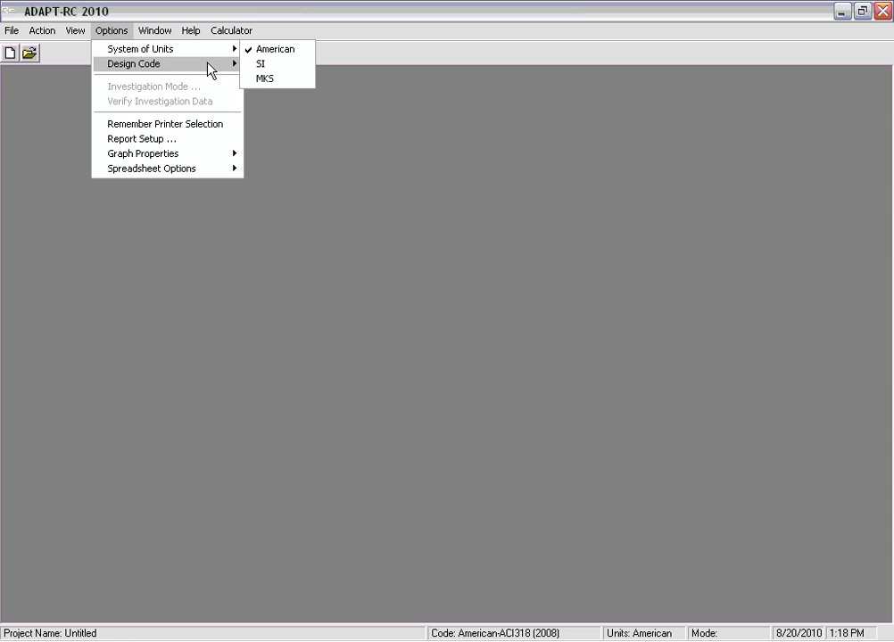
{"action": "mouse_move", "coordinate": [211, 70]}
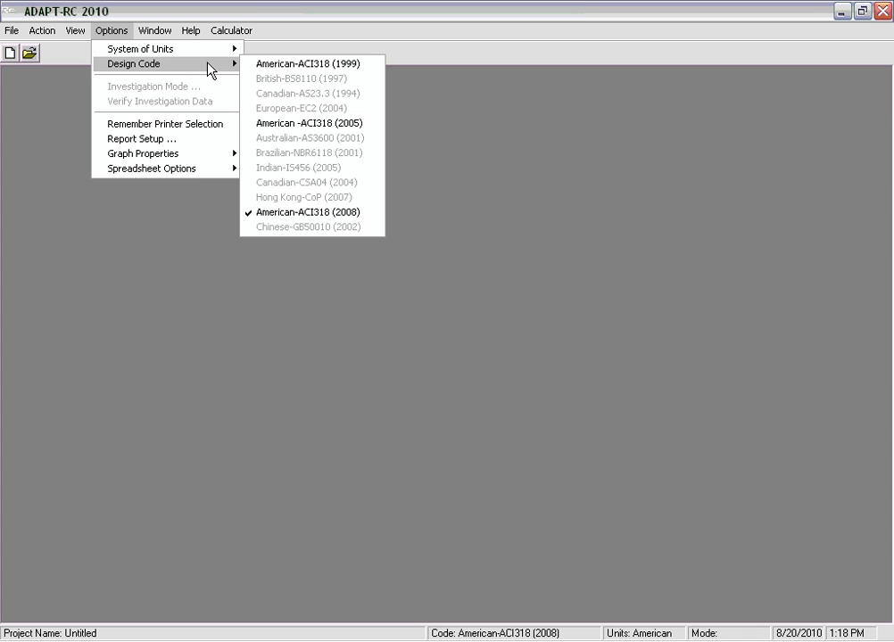
{"action": "left_click", "coordinate": [340, 213]}
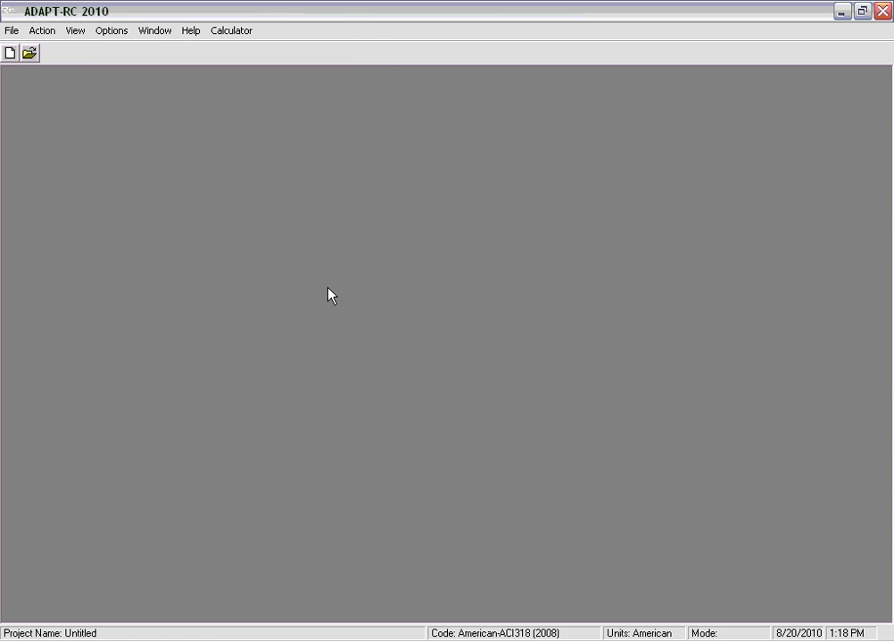
Start a new project with general title ADAPT-RC 2010 and specific title Two-Way Slab, including drops and transverse beams.
{"action": "left_click", "coordinate": [10, 53]}
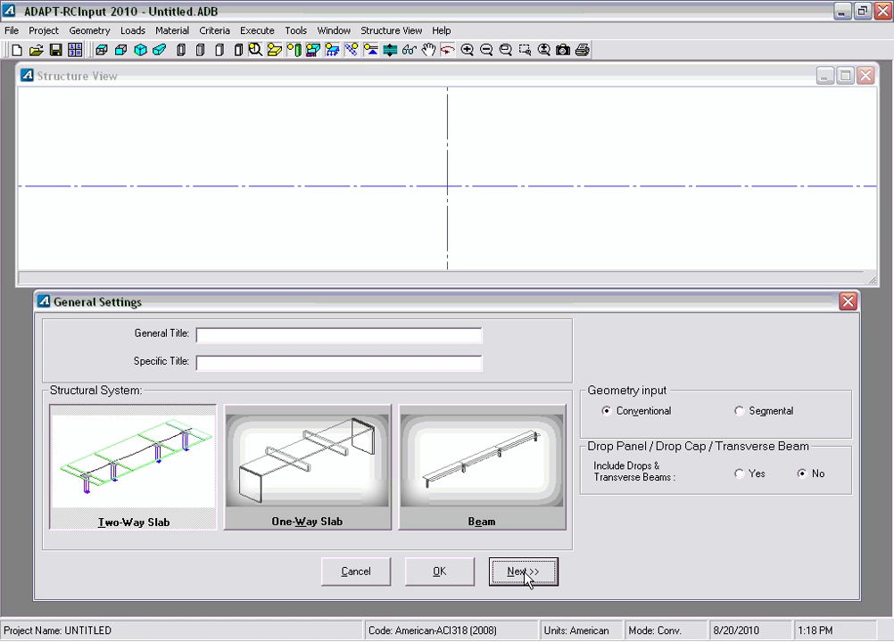
{"action": "left_click", "coordinate": [482, 229]}
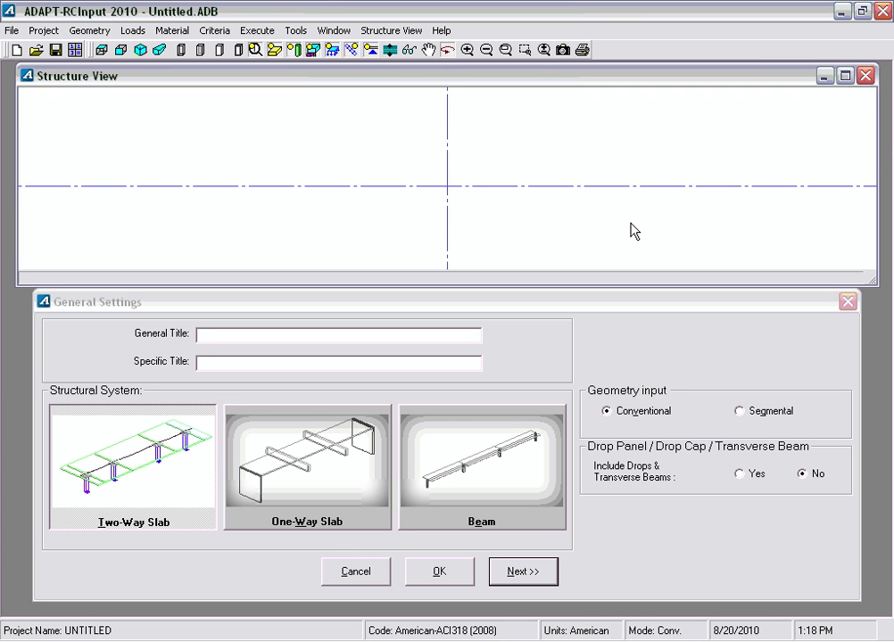
{"action": "left_click_drag", "start_coordinate": [637, 295], "coordinate": [636, 298]}
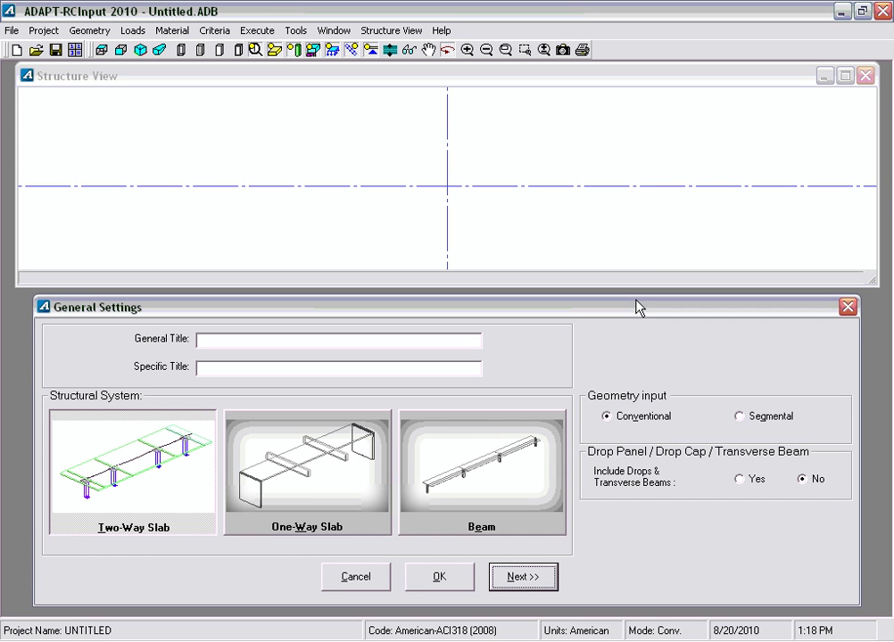
{"action": "left_click", "coordinate": [468, 337]}
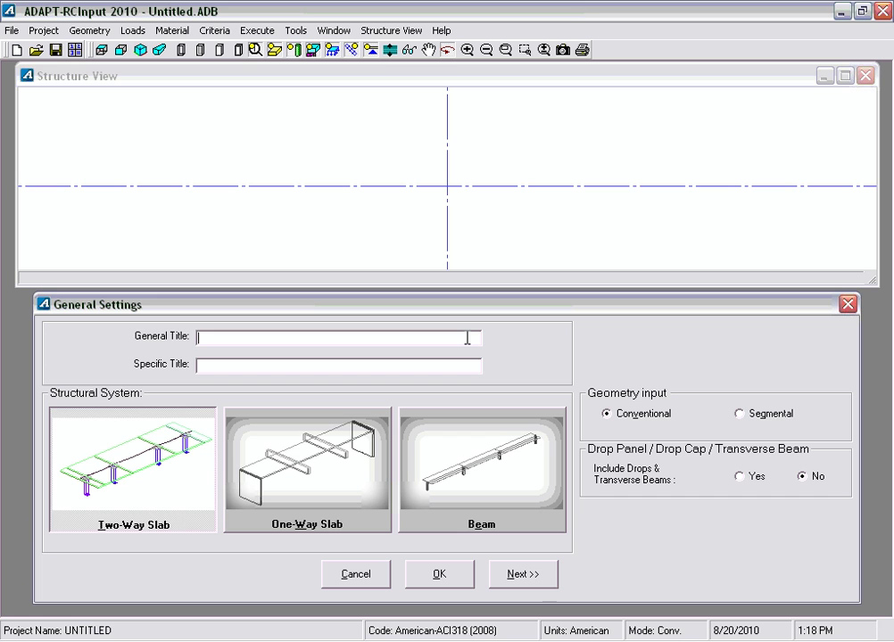
{"action": "type", "text": "ADAPT"}
{"action": "type", "text": "-RC 2010"}
{"action": "left_click", "coordinate": [420, 366]}
{"action": "type", "text": "Two-Way Slab"}
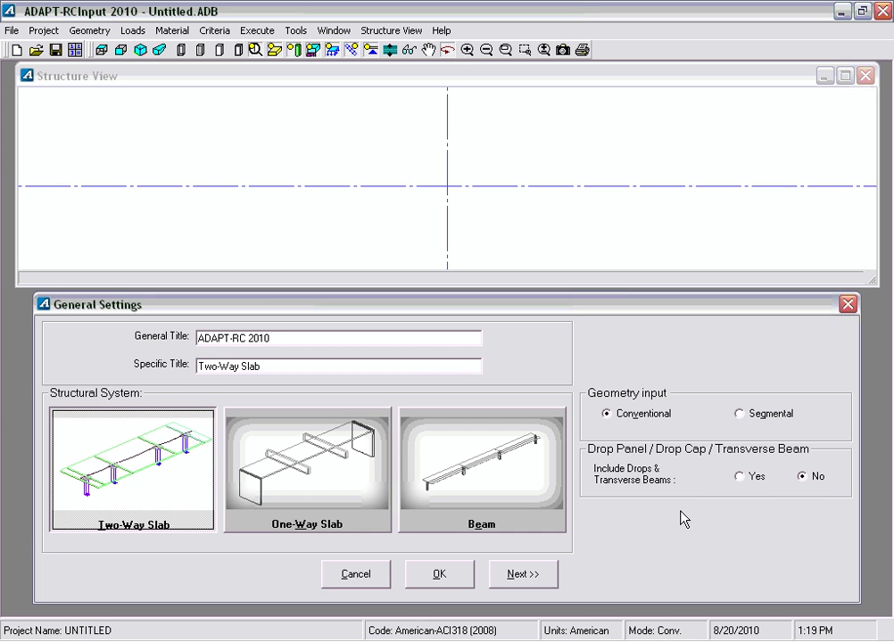
{"action": "left_click", "coordinate": [740, 478]}
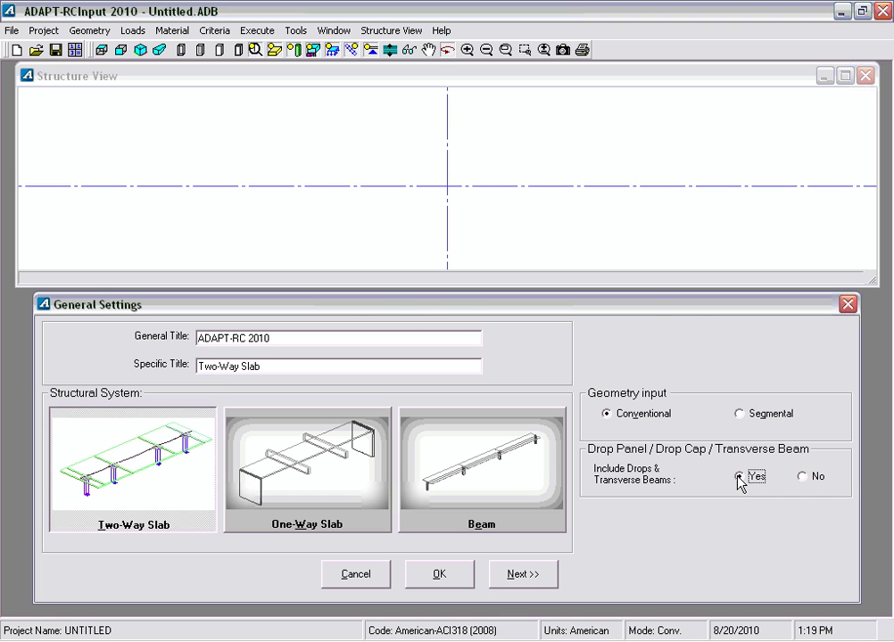
{"action": "left_click", "coordinate": [532, 580]}
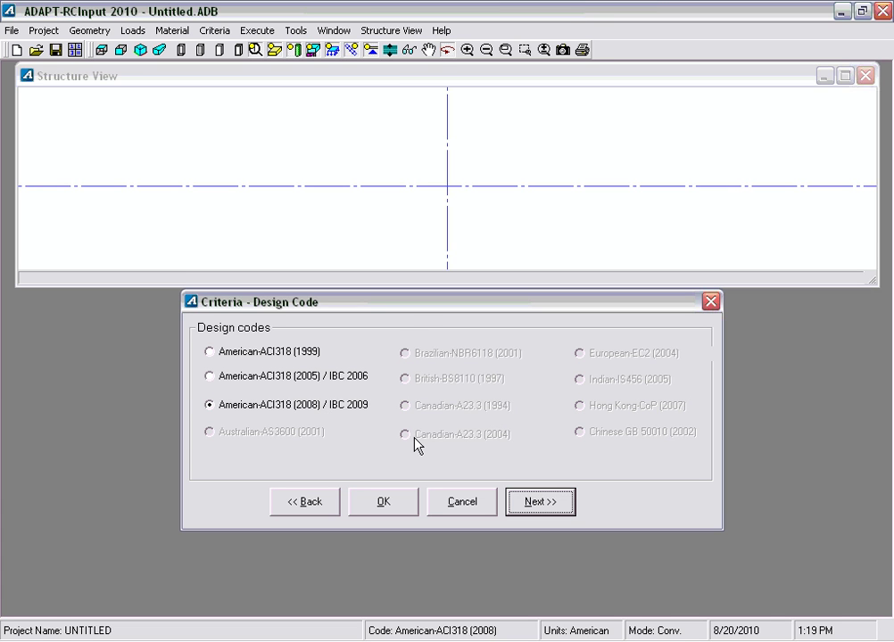
Accept the American-ACI318 (2008) / IBC 2009 design code and the default analysis and design settings.
{"action": "left_click", "coordinate": [539, 501]}
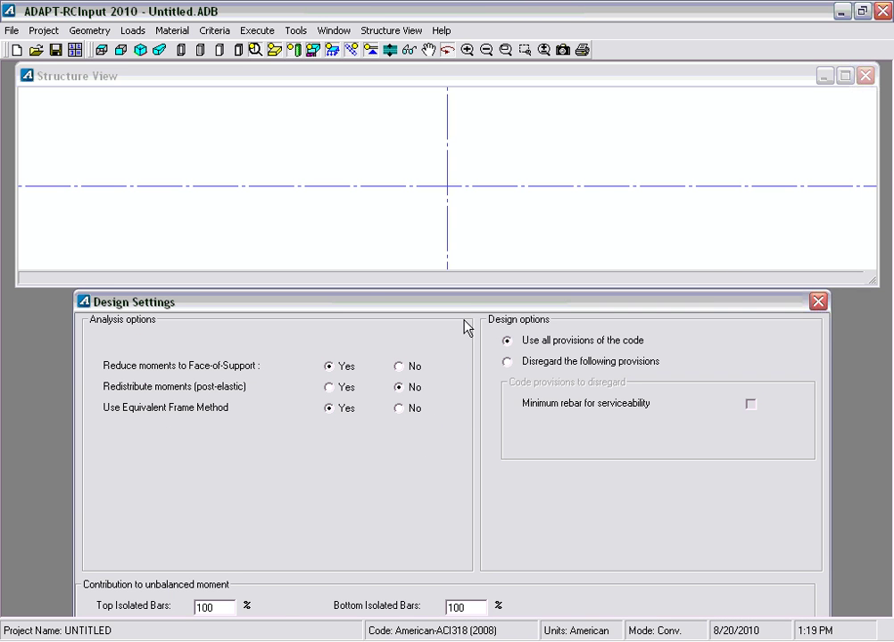
{"action": "left_click_drag", "start_coordinate": [464, 308], "coordinate": [466, 240]}
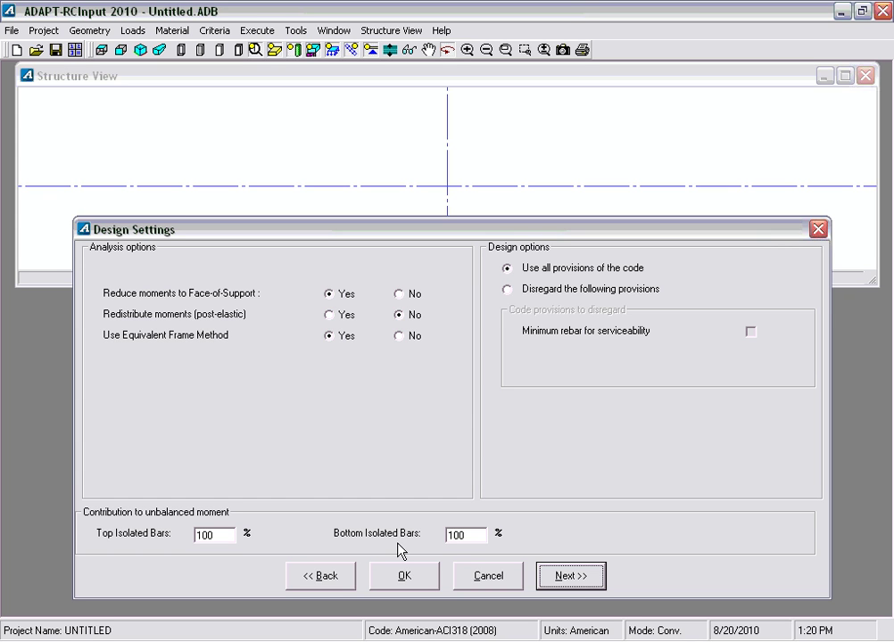
{"action": "left_click", "coordinate": [580, 576]}
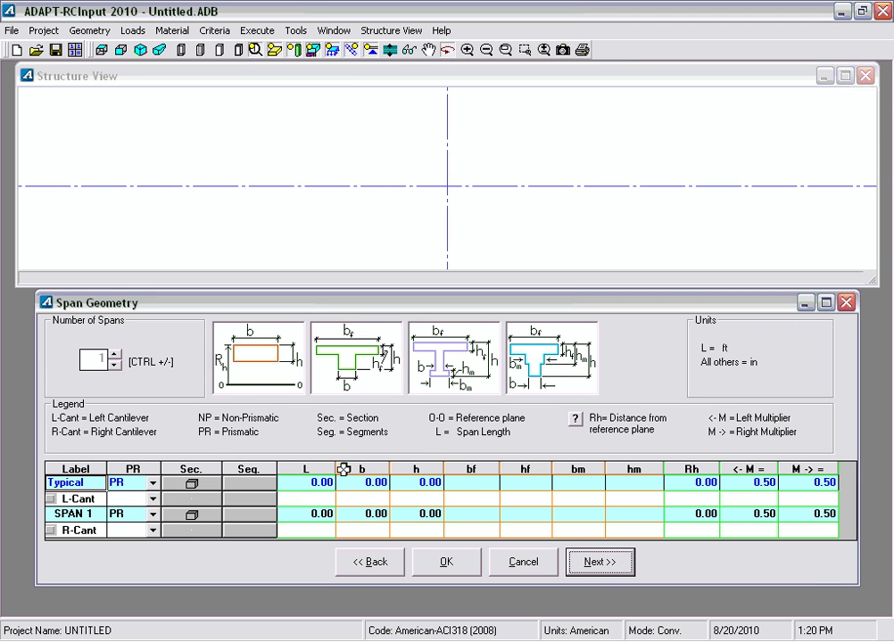
Set the number of spans to 3 and the typical span length L to 30 ft.
{"action": "left_click", "coordinate": [114, 355]}
{"action": "left_click", "coordinate": [115, 355]}
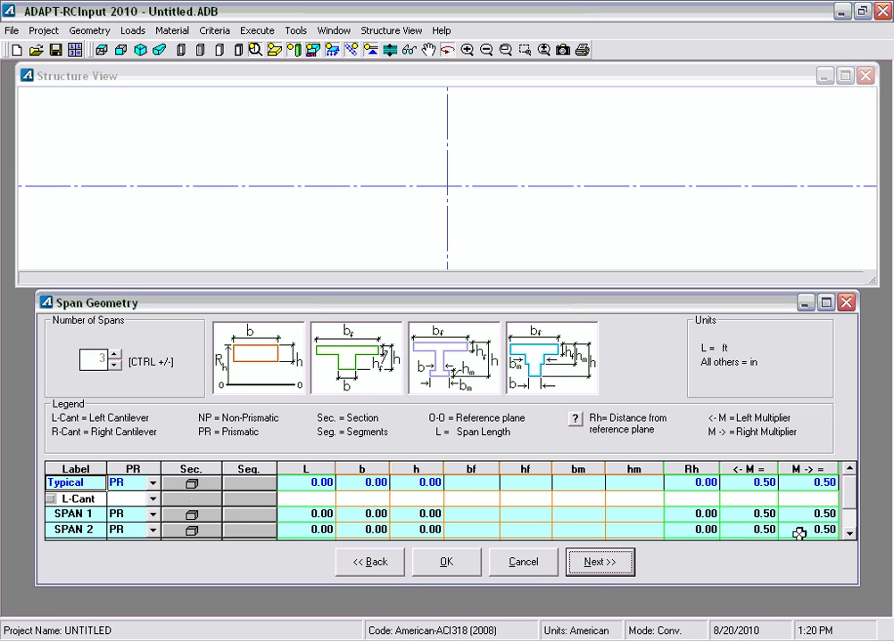
{"action": "left_click", "coordinate": [310, 481]}
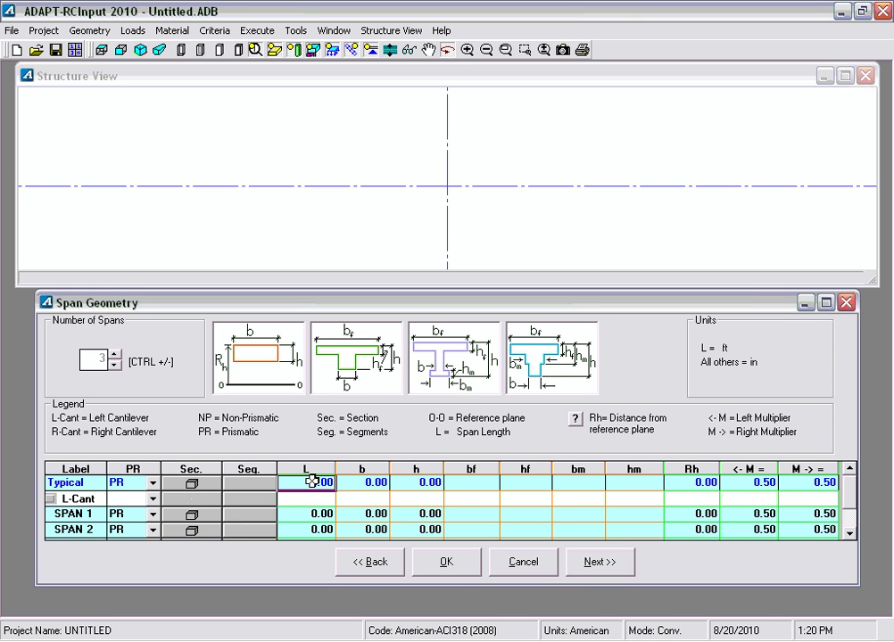
{"action": "type", "text": "30"}
{"action": "key", "text": "Return"}
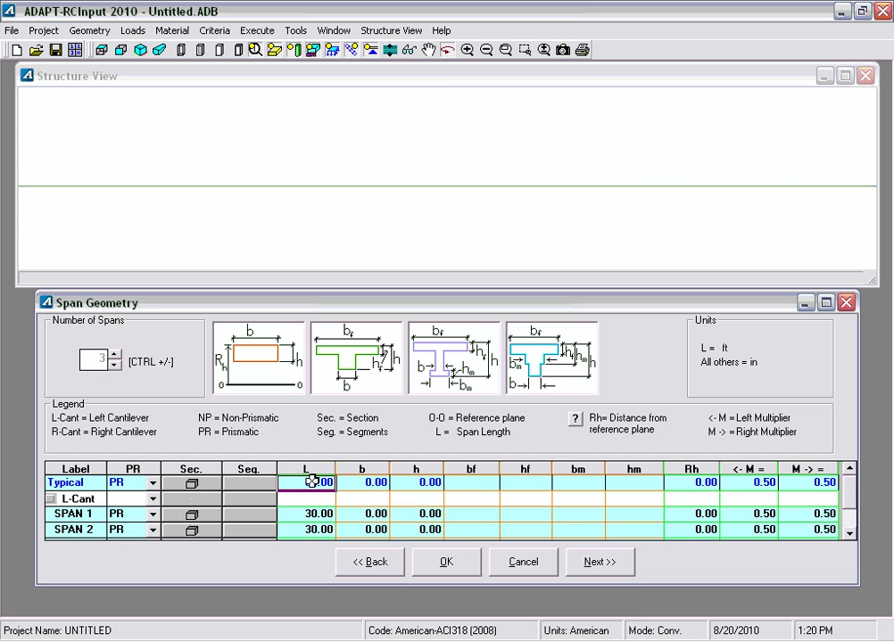
Set the typical section width b to 280 in and the slab depth h to 10 in for all spans.
{"action": "key", "text": "Tab"}
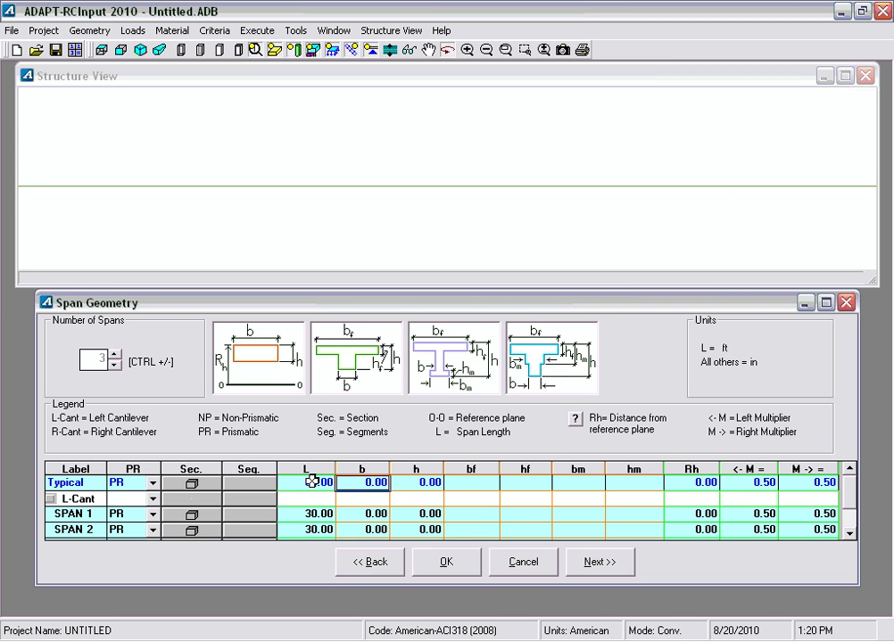
{"action": "type", "text": "280"}
{"action": "key", "text": "Return"}
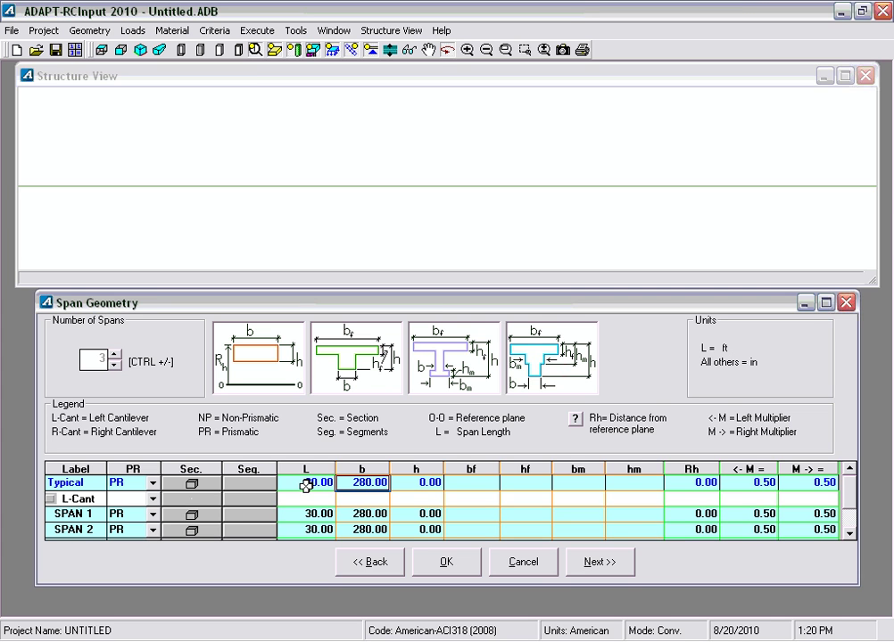
{"action": "left_click", "coordinate": [312, 481]}
{"action": "left_click", "coordinate": [350, 484]}
{"action": "left_click", "coordinate": [850, 534]}
{"action": "left_click", "coordinate": [852, 500]}
{"action": "left_click", "coordinate": [419, 483]}
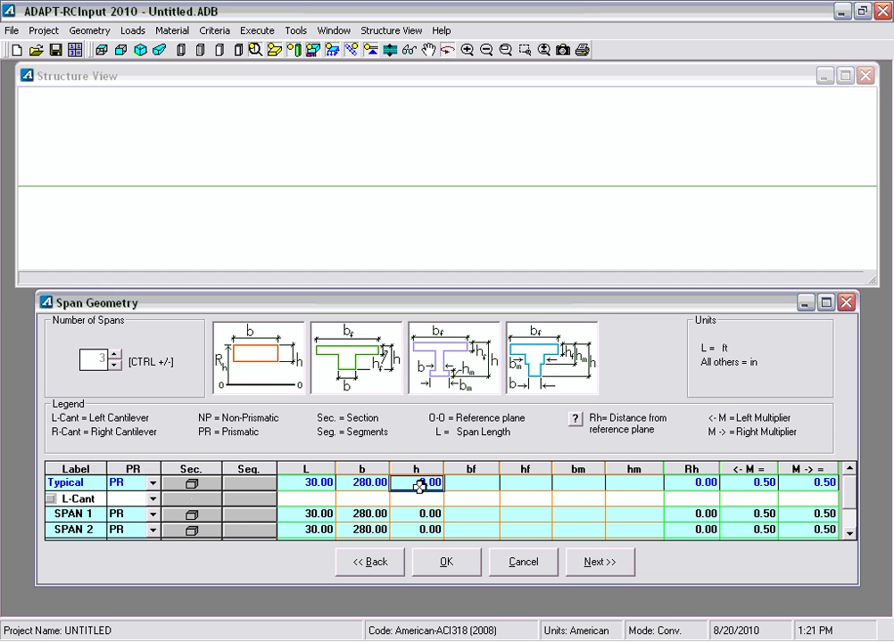
{"action": "type", "text": "10"}
{"action": "key", "text": "Return"}
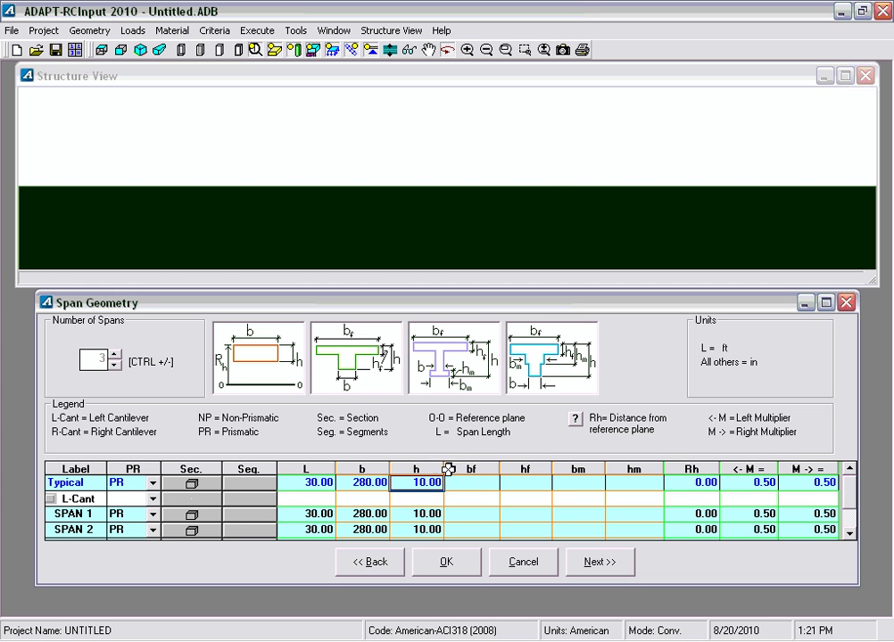
Set the typical distance from the reference plane, Rh, to 10 in for all spans.
{"action": "left_click", "coordinate": [697, 483]}
{"action": "type", "text": "10"}
{"action": "key", "text": "Return"}
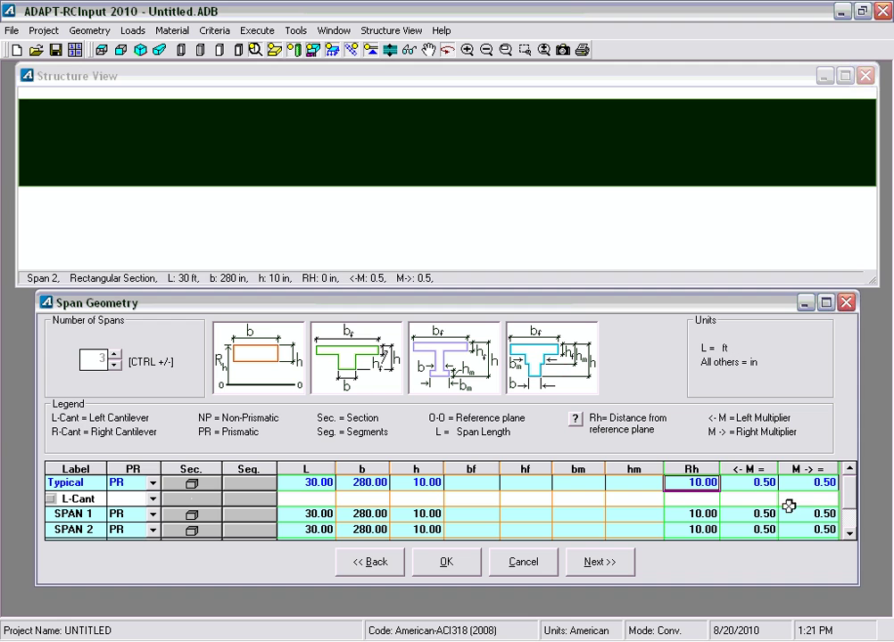
Check the three-span model in the Structure View, accept the span geometry and leave the supports without drop caps or transverse beams.
{"action": "left_click", "coordinate": [565, 208]}
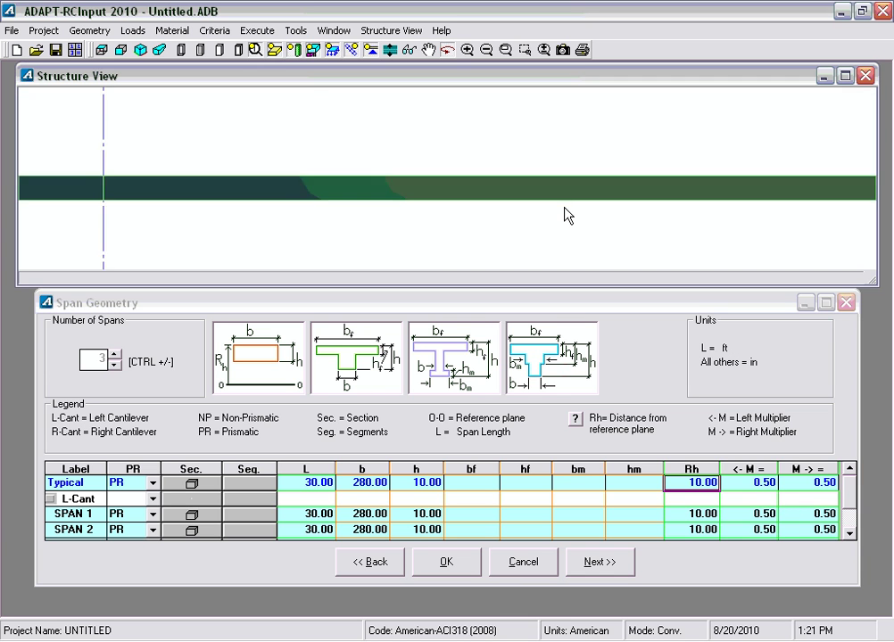
{"action": "scroll", "coordinate": [565, 214], "scroll_direction": "down", "scroll_amount": 5}
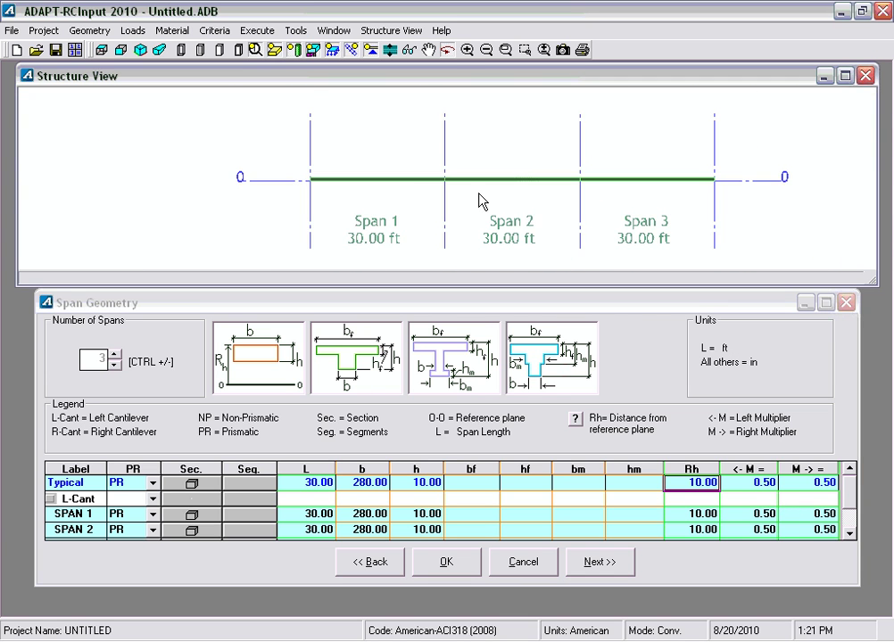
{"action": "left_click_drag", "start_coordinate": [571, 225], "coordinate": [497, 149]}
{"action": "left_click_drag", "start_coordinate": [529, 194], "coordinate": [515, 252]}
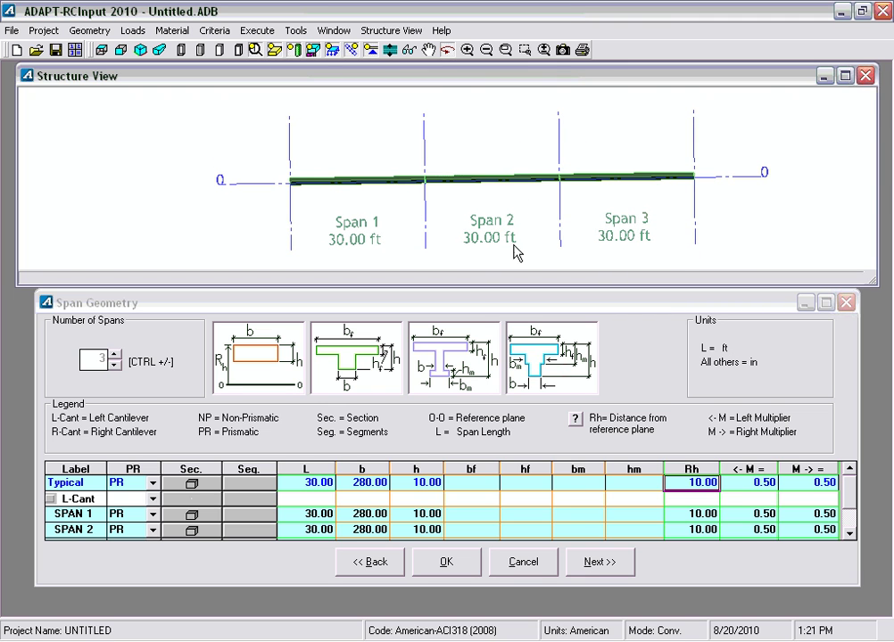
{"action": "left_click", "coordinate": [598, 563]}
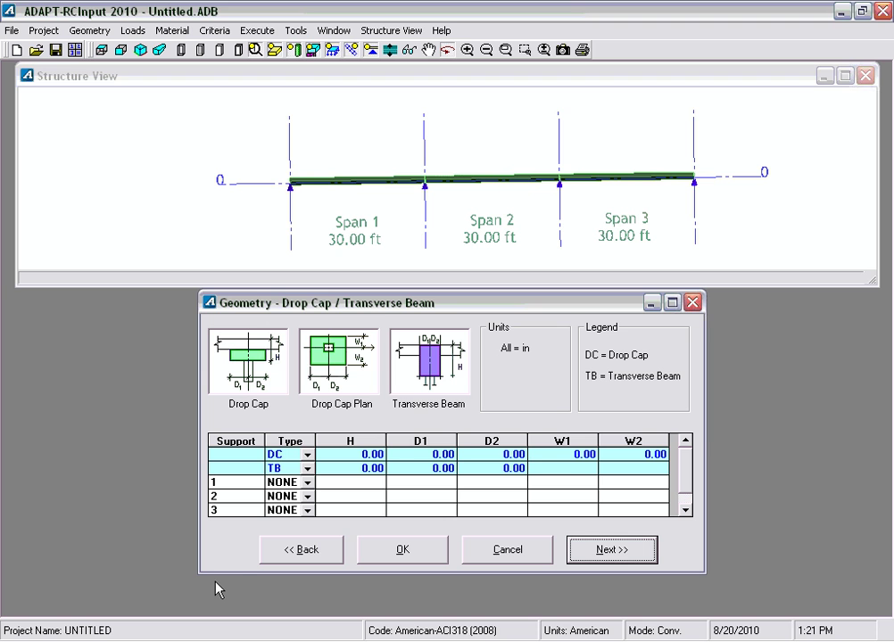
{"action": "left_click", "coordinate": [612, 550]}
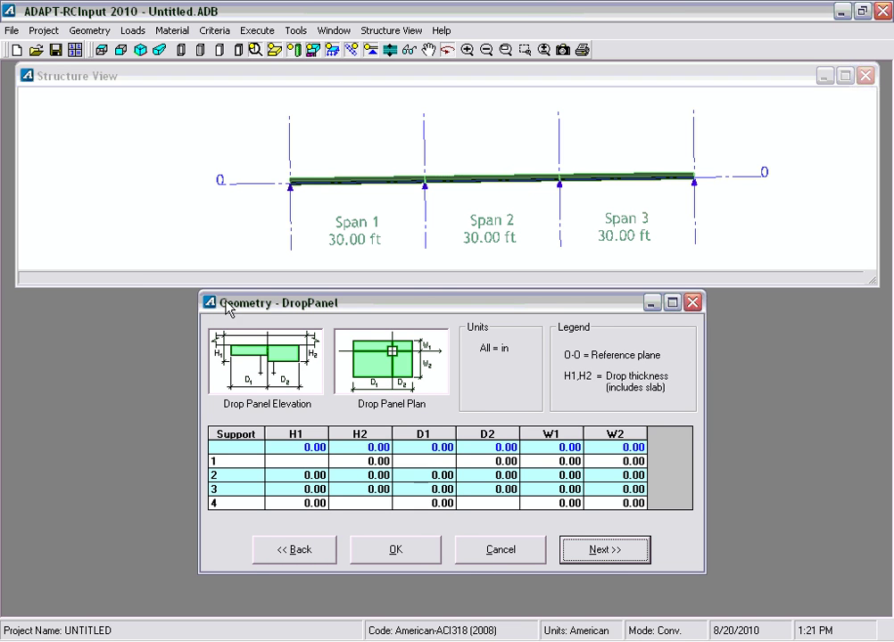
Set the typical drop panel thicknesses H1 and H2 to 20 in for all supports.
{"action": "left_click", "coordinate": [311, 446]}
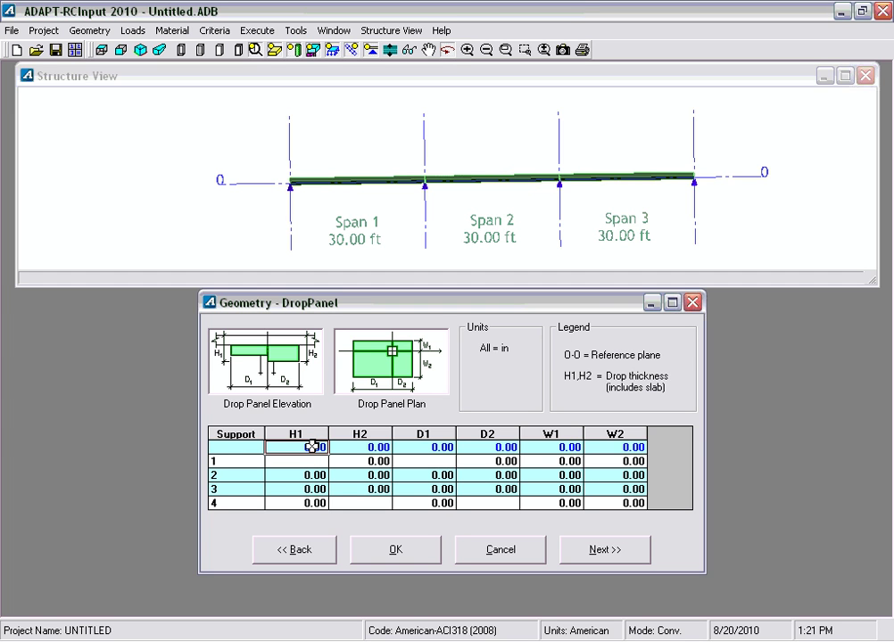
{"action": "type", "text": "2"}
{"action": "key", "text": "Tab"}
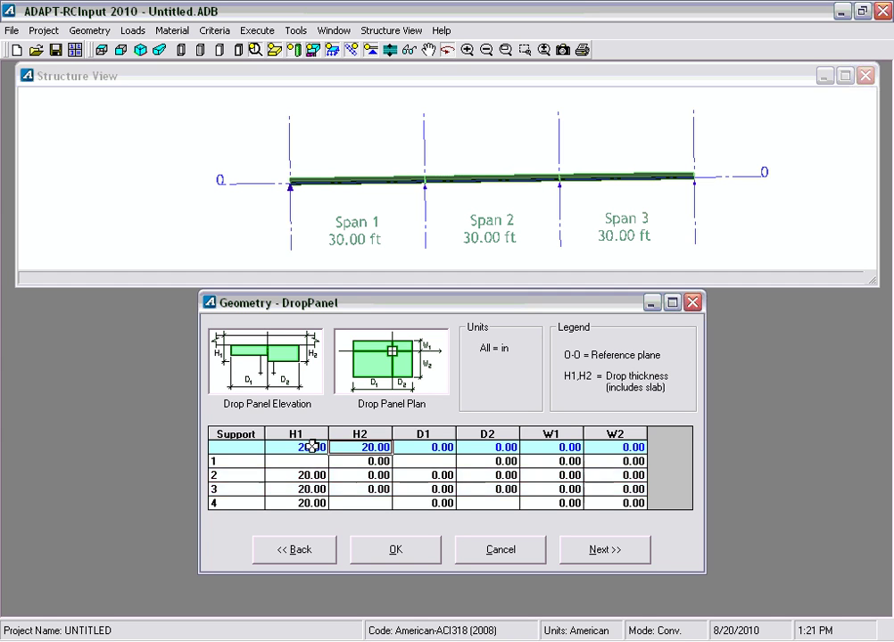
{"action": "key", "text": "Tab"}
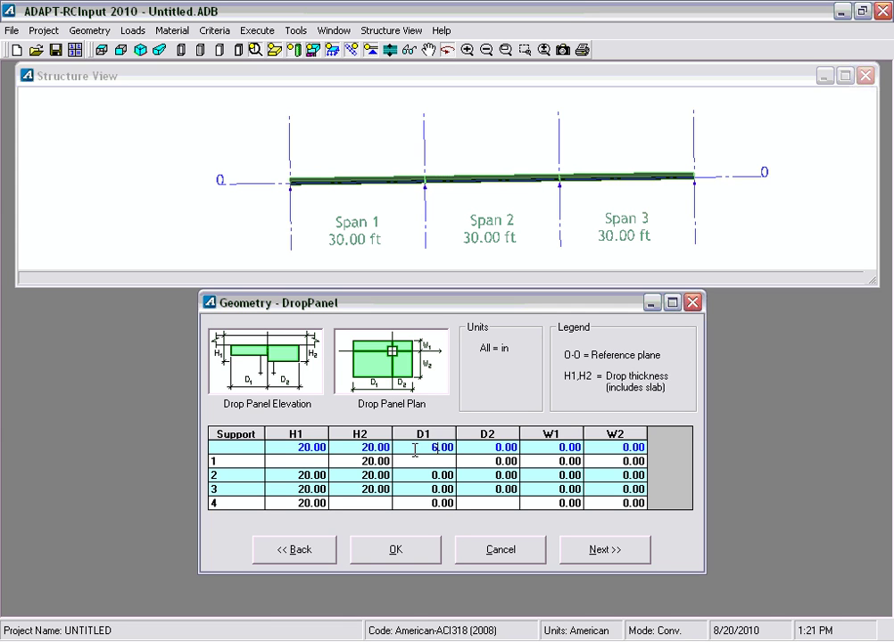
Set the typical drop panel dimensions D1 and D2 to 60 in for all supports.
{"action": "type", "text": "60"}
{"action": "key", "text": "Tab"}
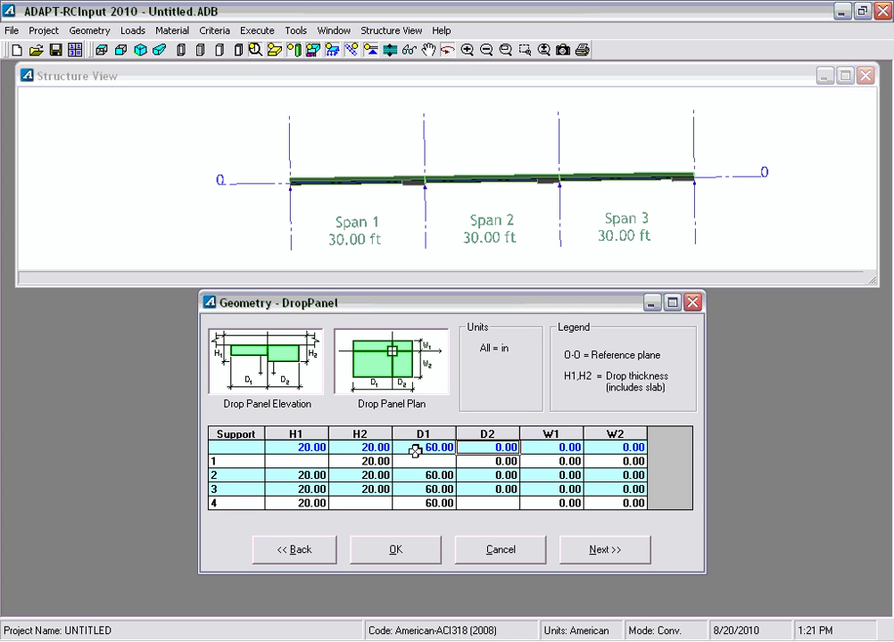
{"action": "type", "text": "60"}
{"action": "key", "text": "Return"}
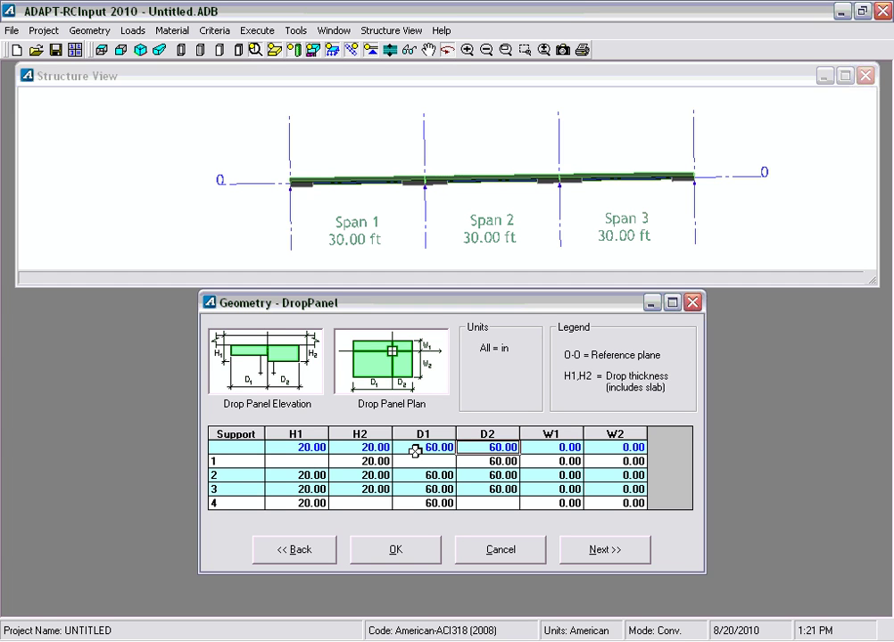
Set the typical drop panel widths W1 and W2 to 60 in for all supports.
{"action": "key", "text": "Tab"}
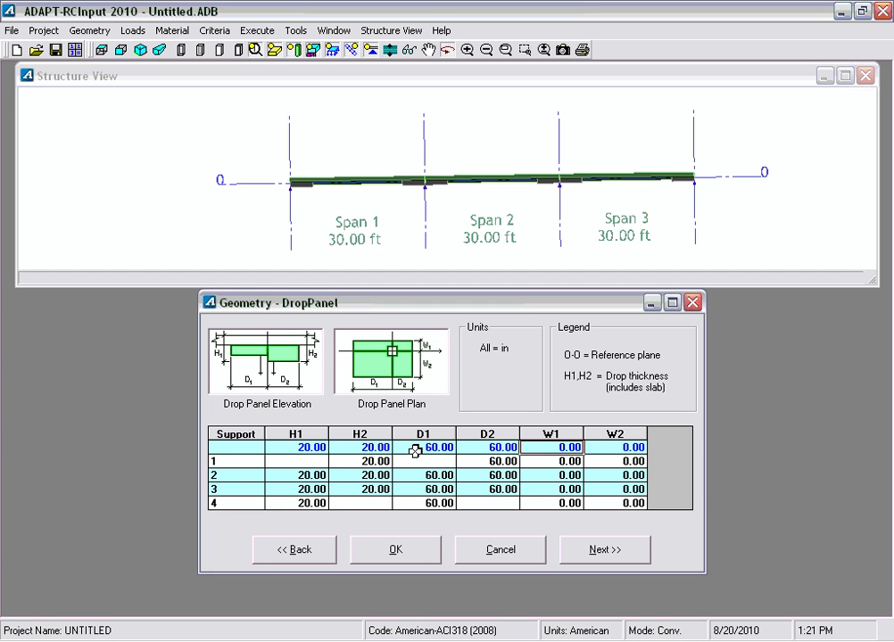
{"action": "type", "text": "60"}
{"action": "key", "text": "Return"}
{"action": "key", "text": "Tab"}
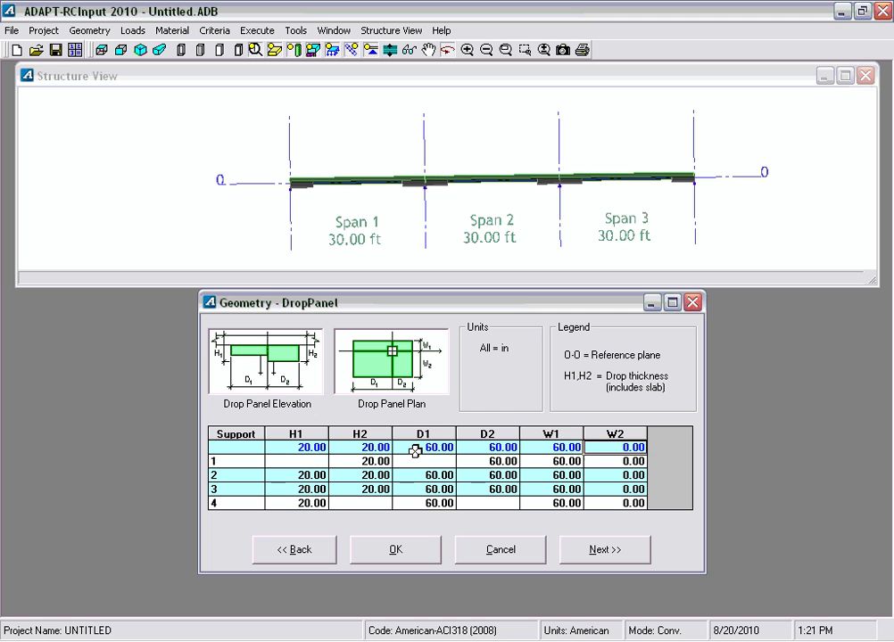
{"action": "type", "text": "60"}
{"action": "key", "text": "Return"}
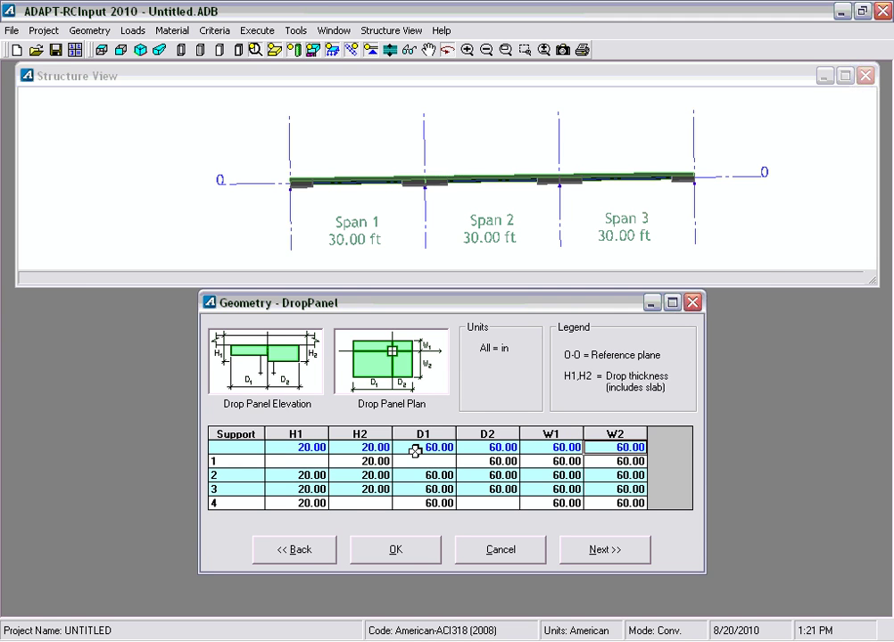
Accept the drop panel data and inspect the slab model in plan and elevation views.
{"action": "left_click", "coordinate": [572, 549]}
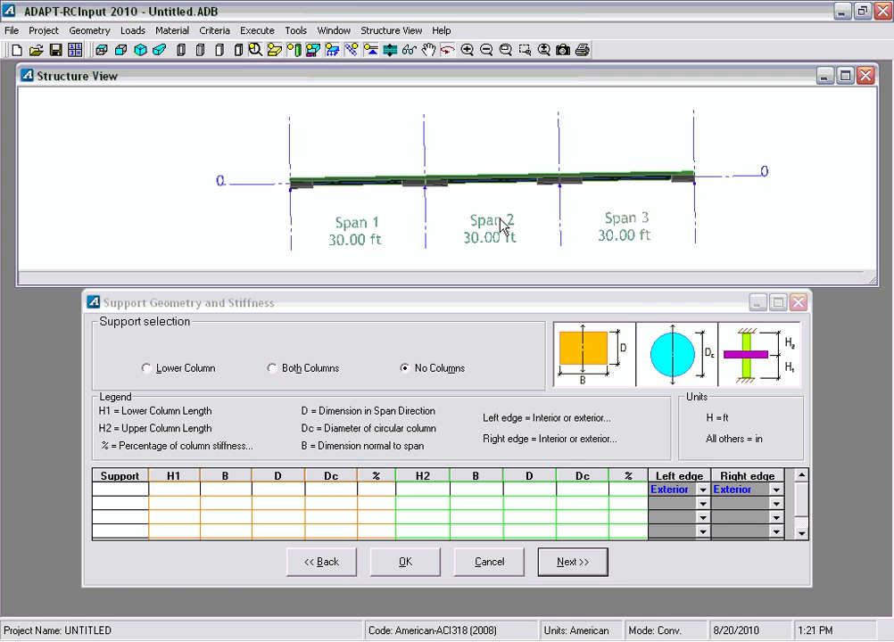
{"action": "left_click", "coordinate": [103, 52]}
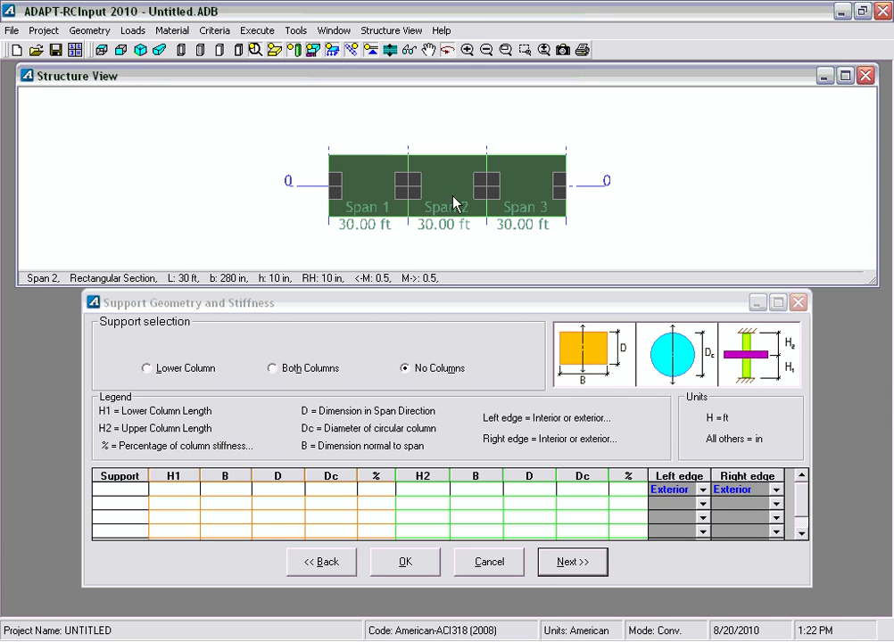
{"action": "left_click", "coordinate": [120, 52]}
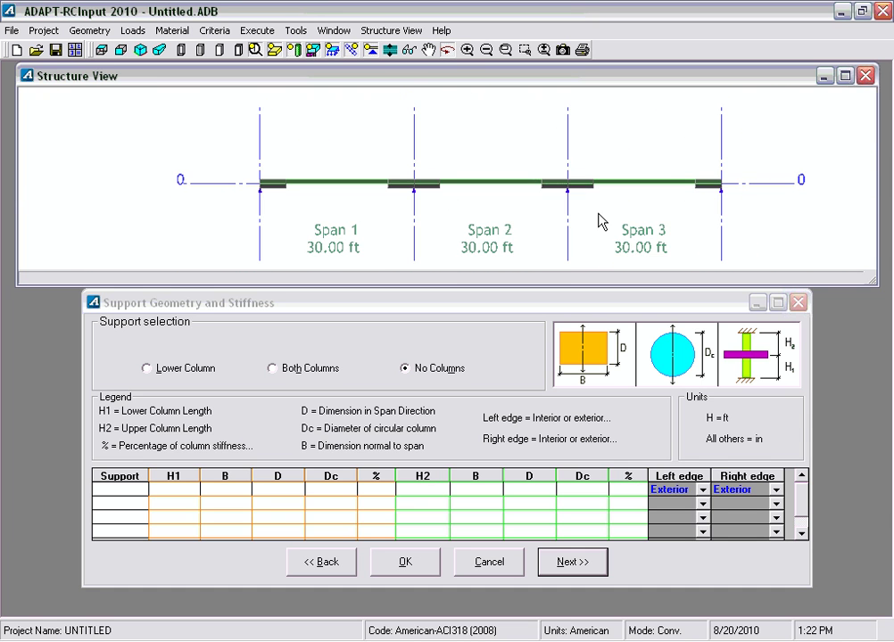
Choose lower columns only and set the typical lower column length H1 to 10 ft for all supports.
{"action": "left_click", "coordinate": [183, 392]}
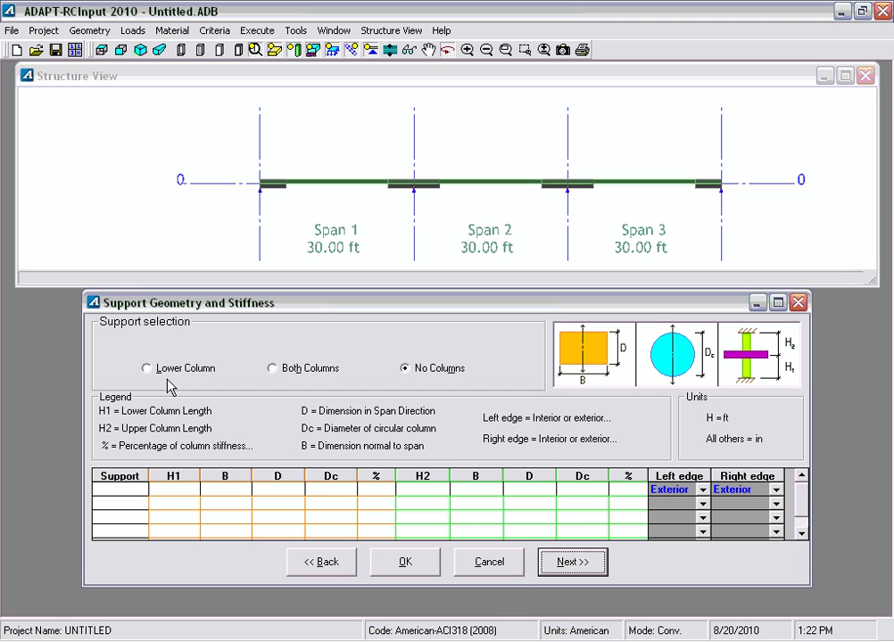
{"action": "left_click", "coordinate": [145, 369]}
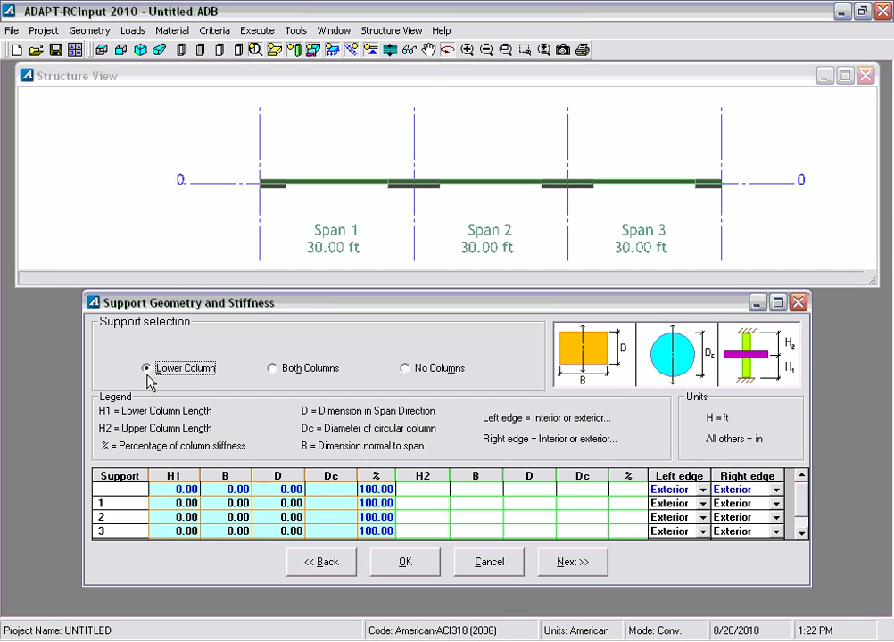
{"action": "left_click", "coordinate": [170, 490]}
{"action": "type", "text": "10"}
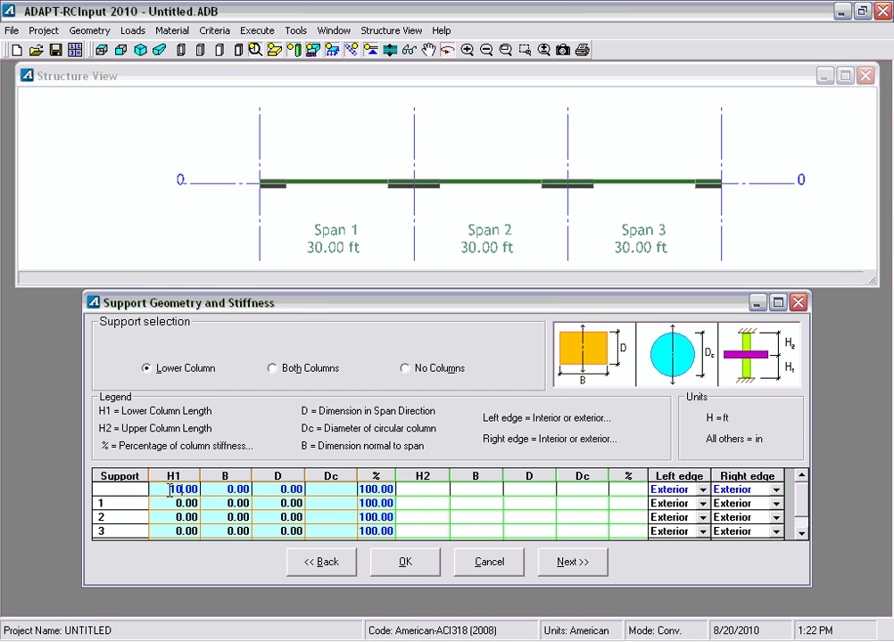
{"action": "key", "text": "Tab"}
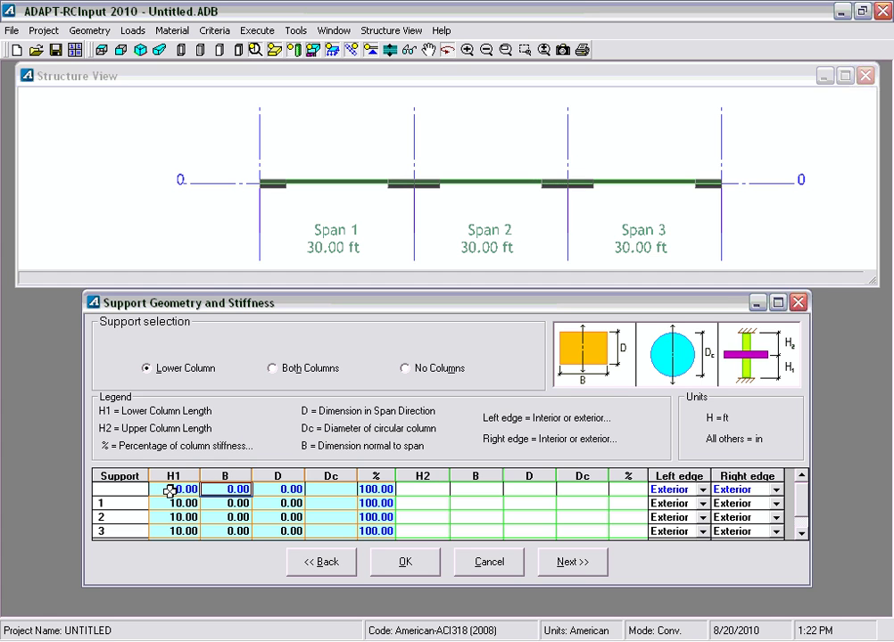
Set the typical lower column dimensions B and D to 22 in for all supports.
{"action": "type", "text": "22"}
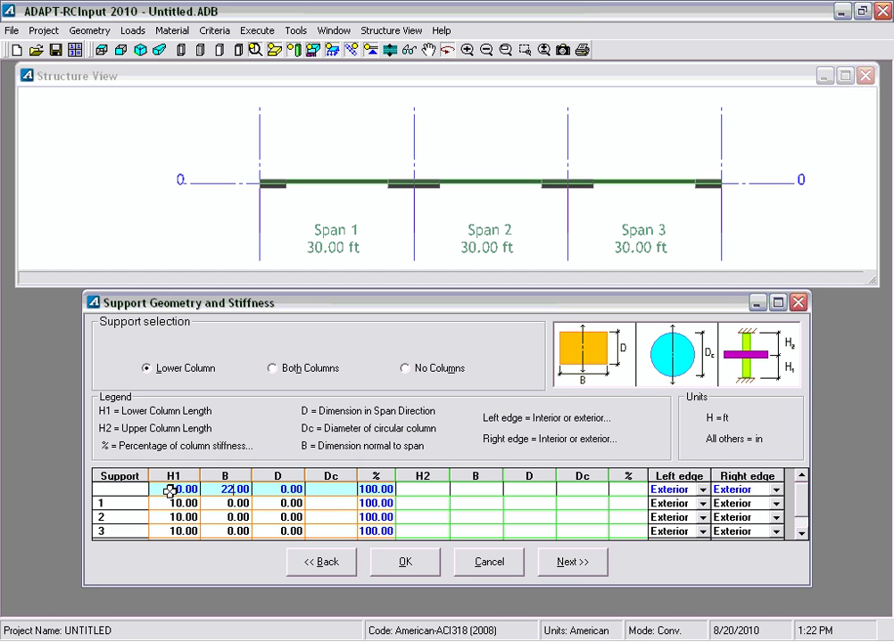
{"action": "key", "text": "Return"}
{"action": "key", "text": "Tab"}
{"action": "type", "text": "22"}
{"action": "key", "text": "Return"}
{"action": "key", "text": "Tab"}
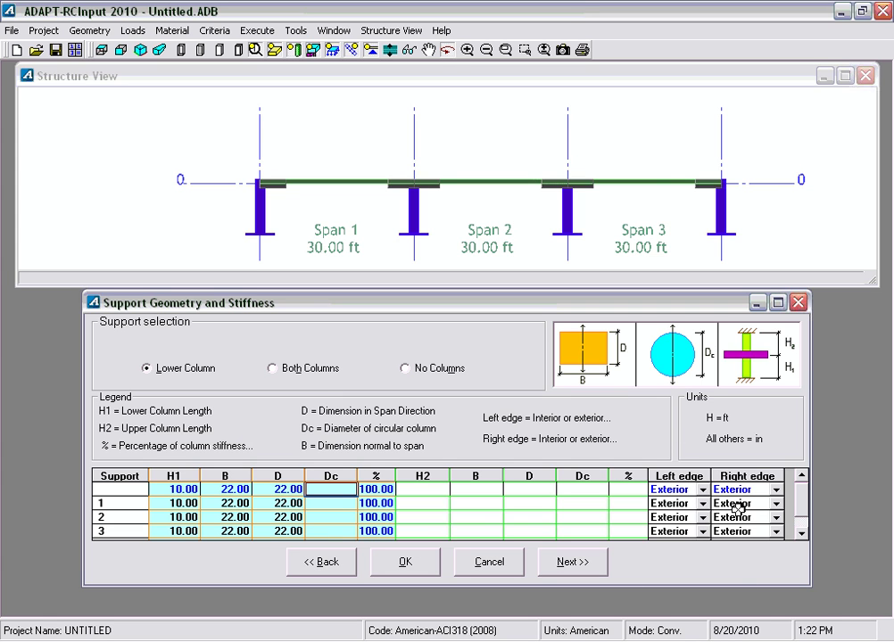
Review the column data for all four supports and examine the columns in a tilted plan view of the model.
{"action": "left_click", "coordinate": [806, 515]}
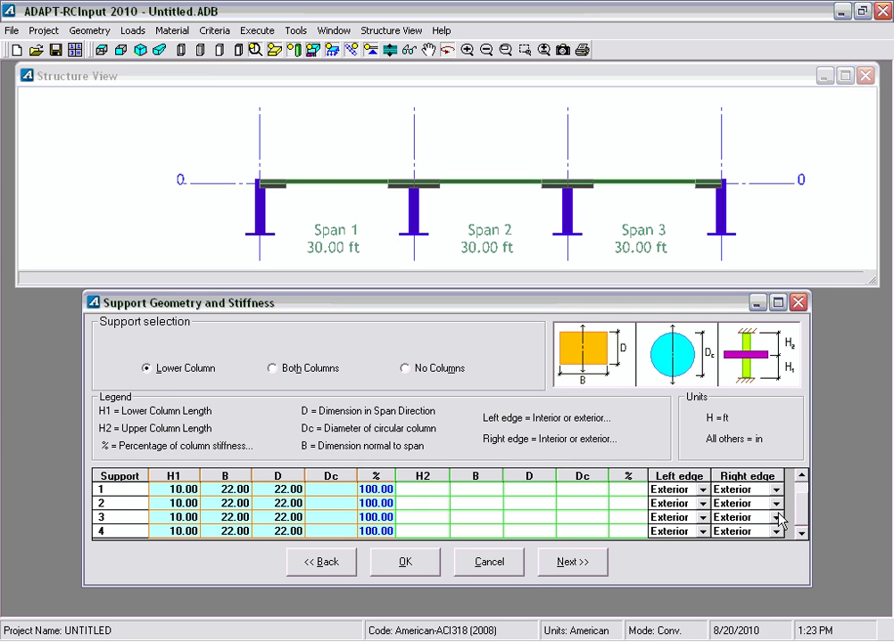
{"action": "left_click", "coordinate": [801, 476]}
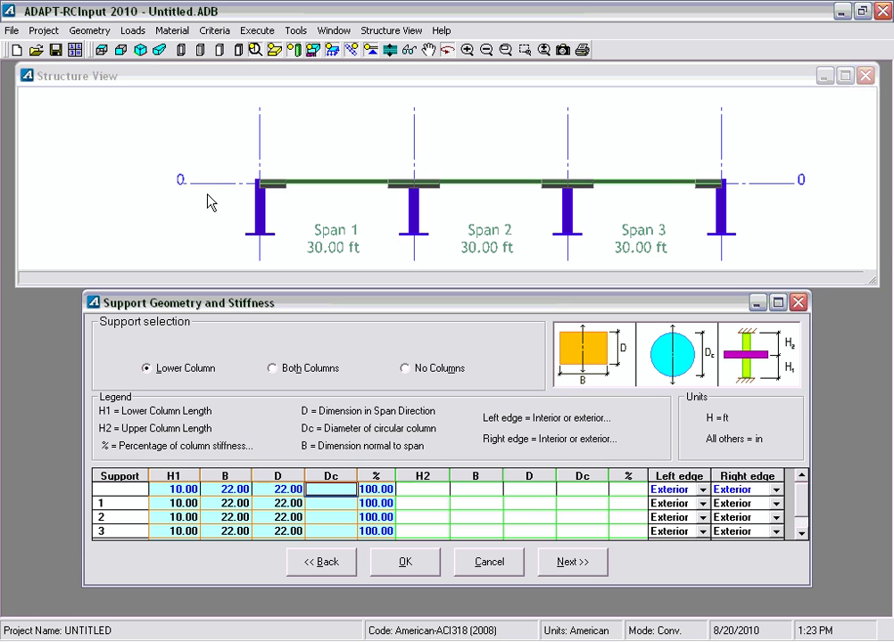
{"action": "left_click", "coordinate": [102, 49]}
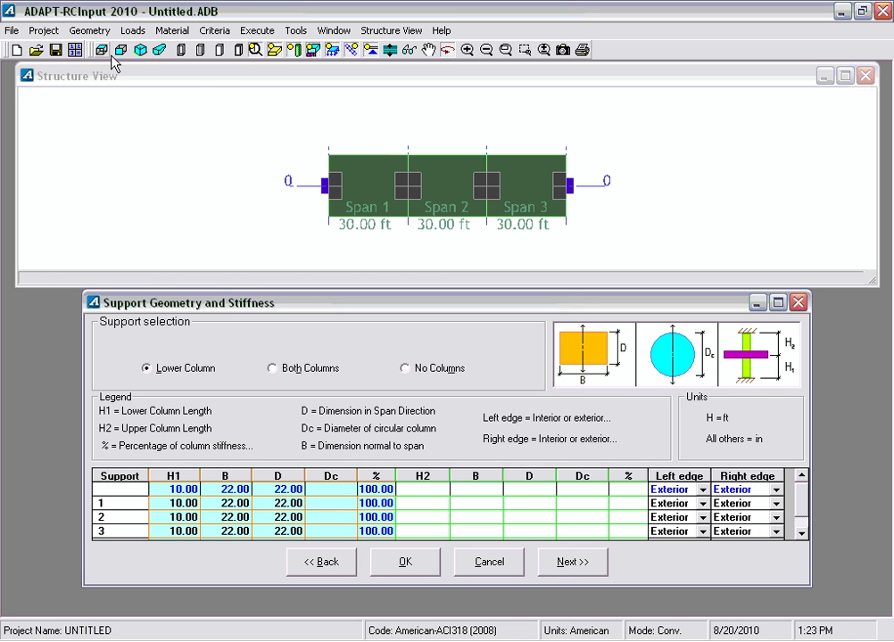
{"action": "left_click", "coordinate": [323, 212]}
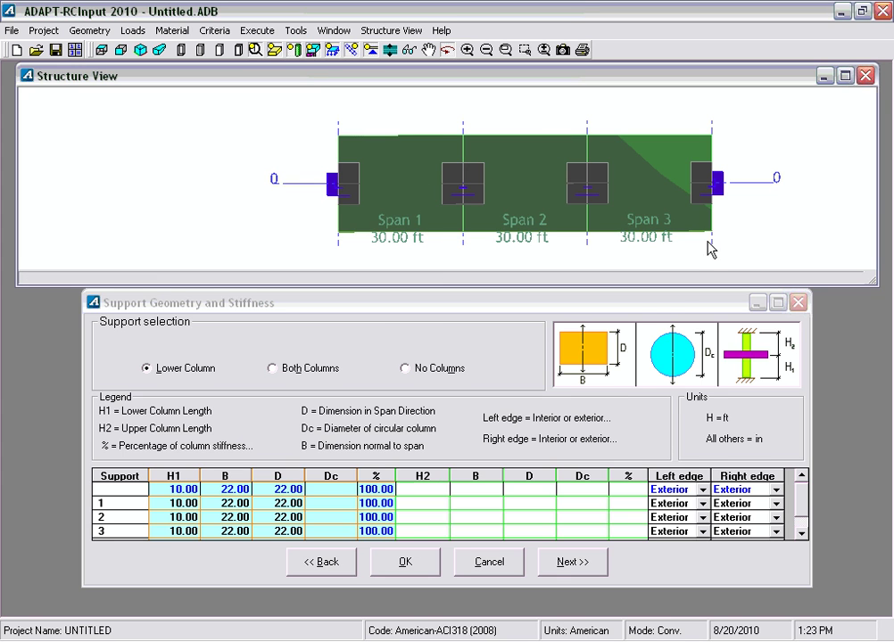
{"action": "scroll", "coordinate": [339, 205], "scroll_direction": "down", "scroll_amount": 1}
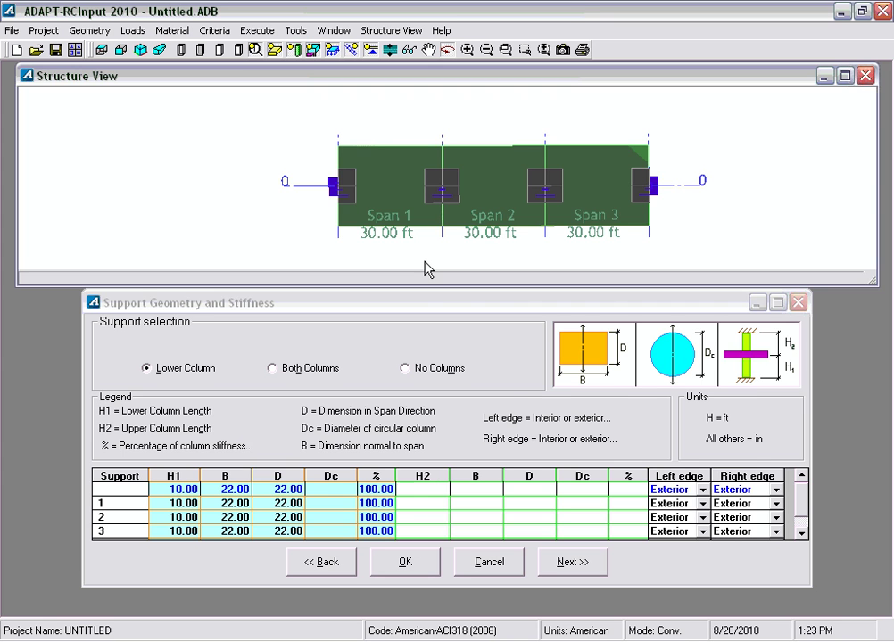
Set the typical left edge and right edge conditions to Interior for all supports.
{"action": "left_click", "coordinate": [693, 490]}
{"action": "left_click", "coordinate": [671, 502]}
{"action": "left_click", "coordinate": [687, 531]}
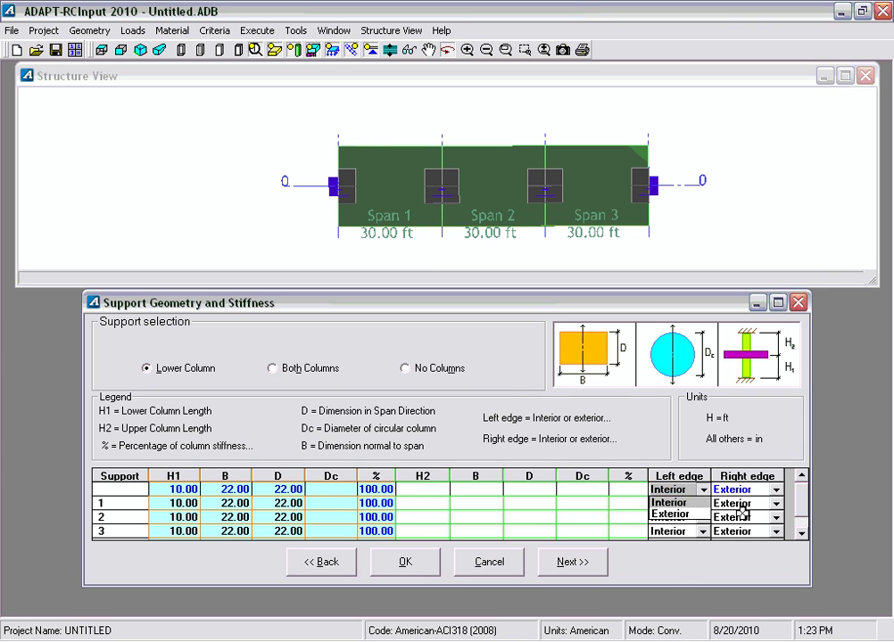
{"action": "left_click", "coordinate": [777, 490]}
{"action": "left_click", "coordinate": [758, 502]}
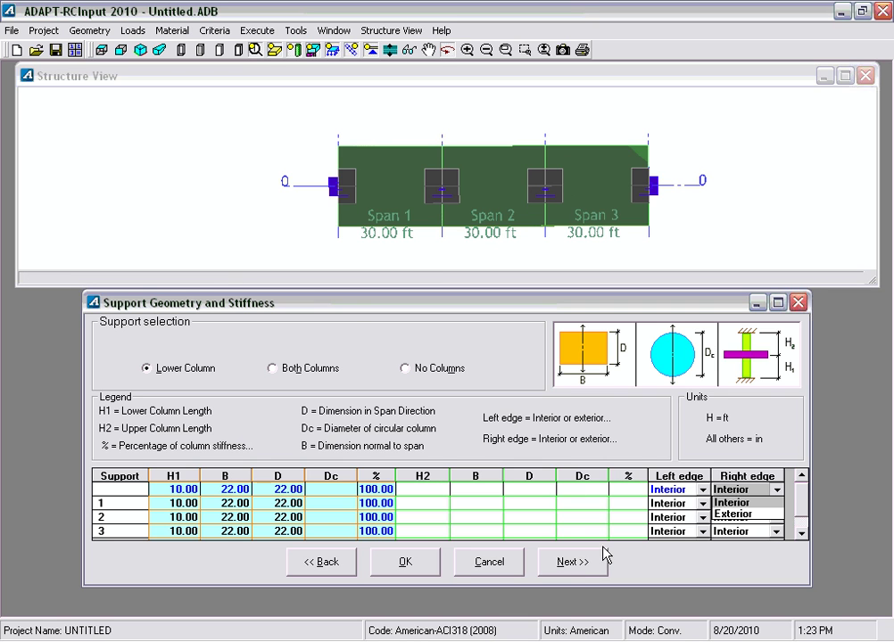
Return the Structure View to elevation and accept the support geometry and stiffness data.
{"action": "left_click", "coordinate": [254, 213]}
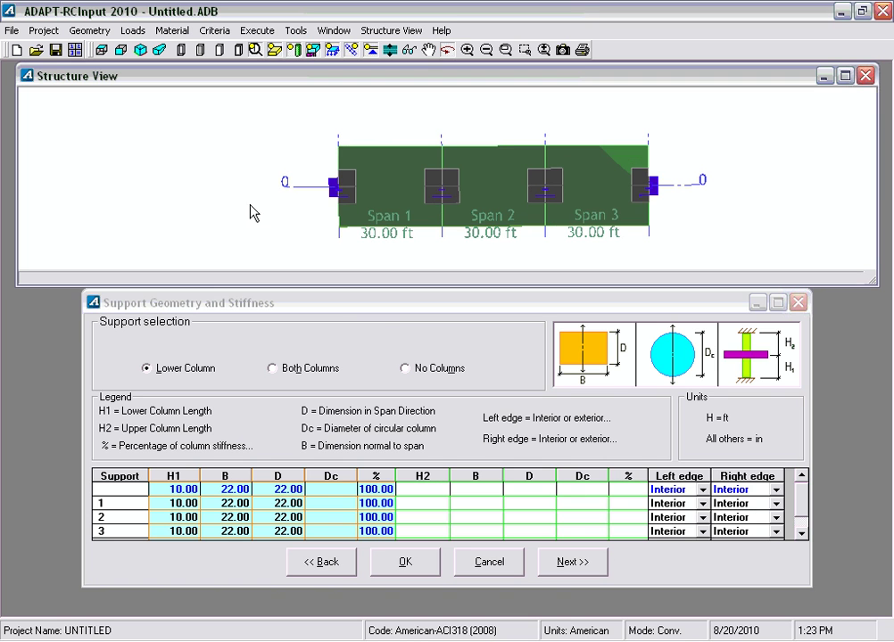
{"action": "left_click", "coordinate": [122, 50]}
{"action": "left_click", "coordinate": [568, 565]}
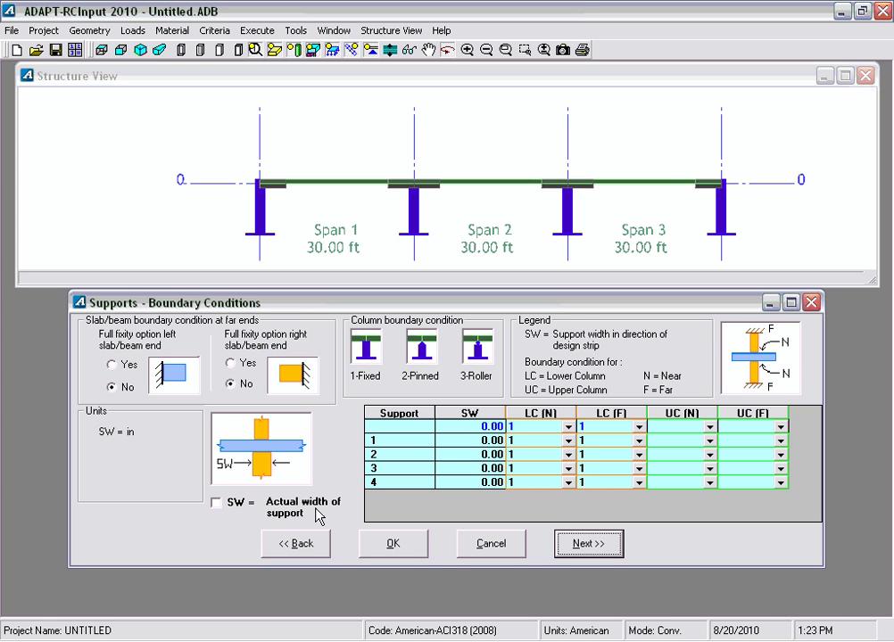
Try overriding the actual support width with a manual SW of 12 in for supports 2 and 3.
{"action": "left_click", "coordinate": [216, 504]}
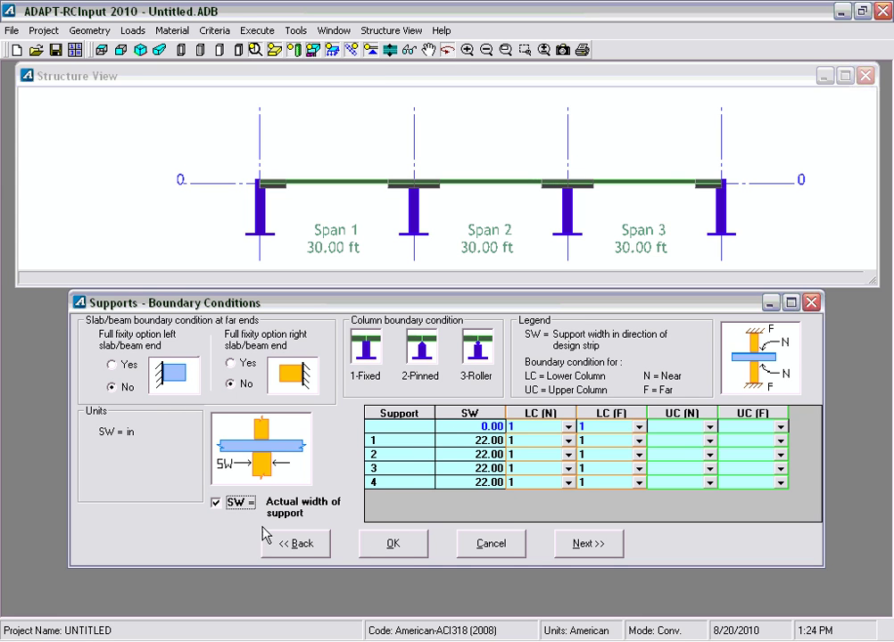
{"action": "left_click", "coordinate": [217, 504]}
{"action": "left_click", "coordinate": [450, 458]}
{"action": "type", "text": "12"}
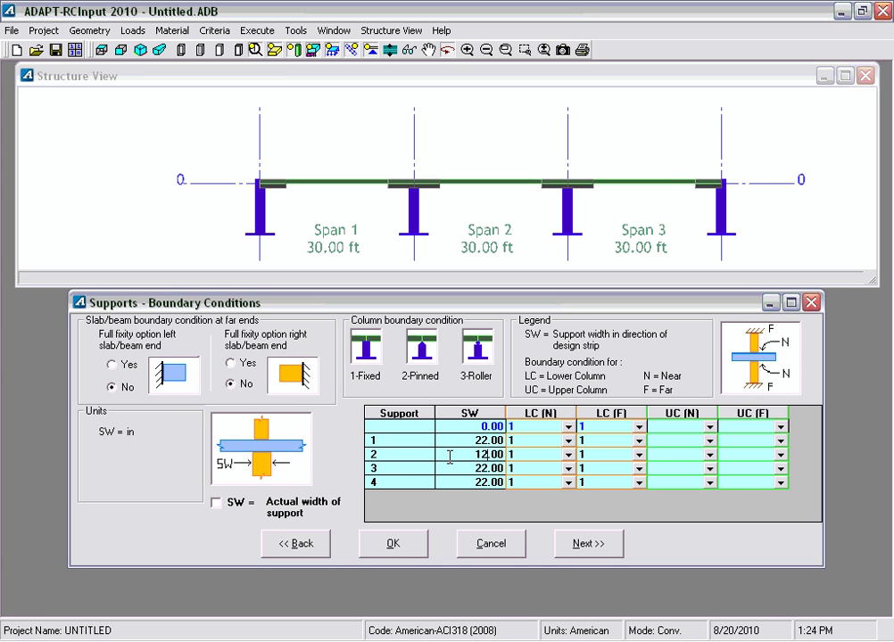
{"action": "left_click", "coordinate": [457, 470]}
{"action": "type", "text": "12"}
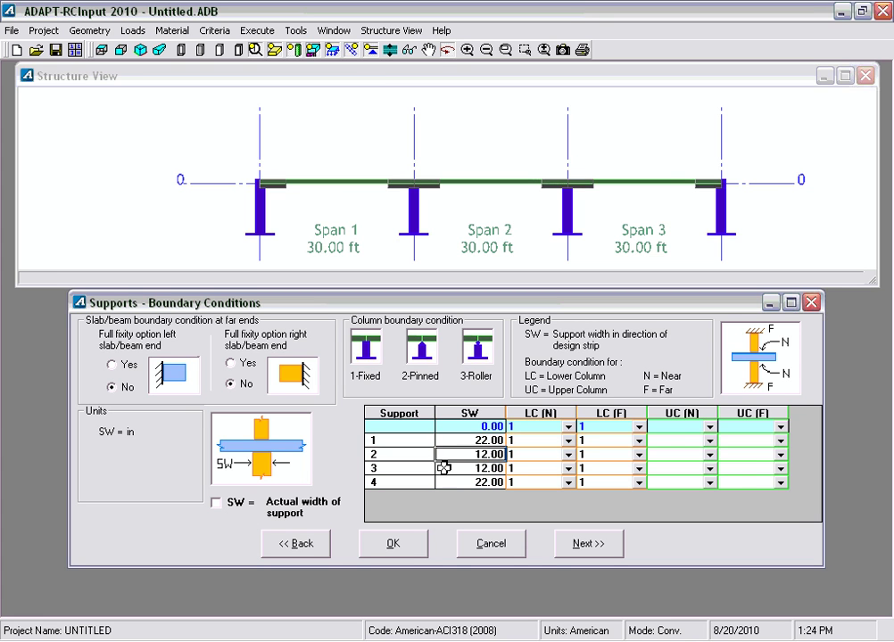
Make SW equal to the actual width of support and accept the support boundary conditions.
{"action": "left_click", "coordinate": [220, 505]}
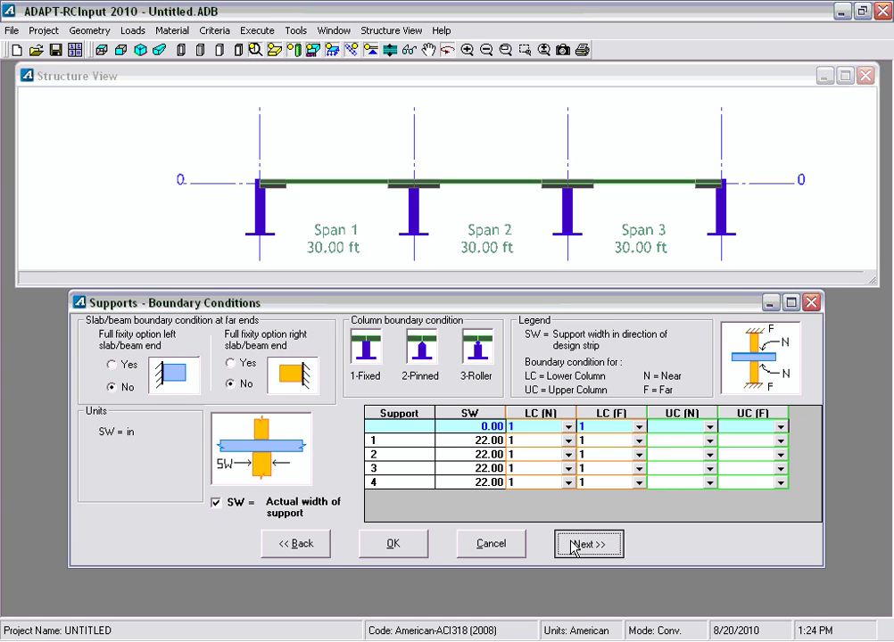
{"action": "left_click", "coordinate": [571, 544]}
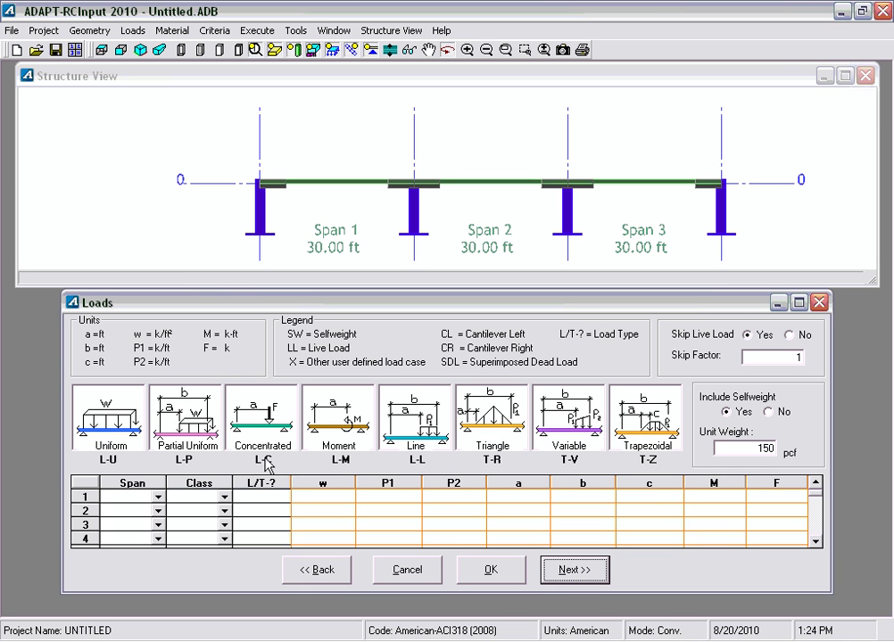
Create two load entries that both apply to all spans.
{"action": "left_click", "coordinate": [136, 496]}
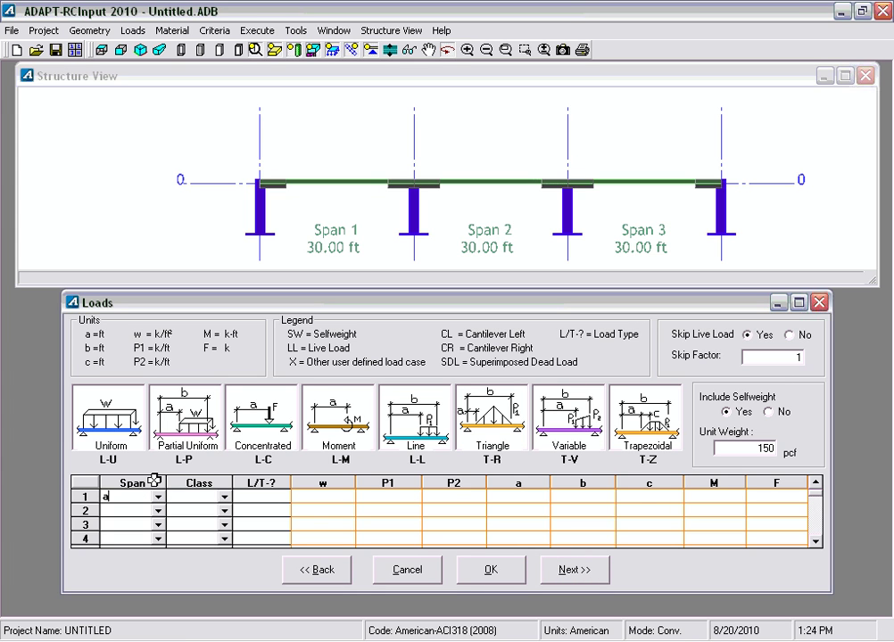
{"action": "type", "text": "all"}
{"action": "key", "text": "Return"}
{"action": "type", "text": "al"}
{"action": "key", "text": "Return"}
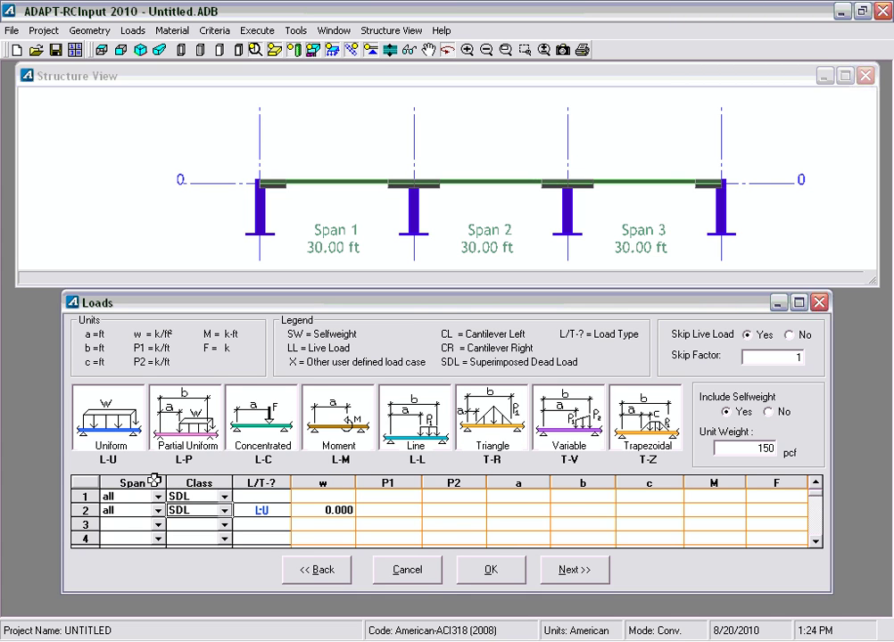
Define the first load entry as a uniform superimposed dead load (SDL) with w of 0.020 k/ft².
{"action": "key", "text": "Up"}
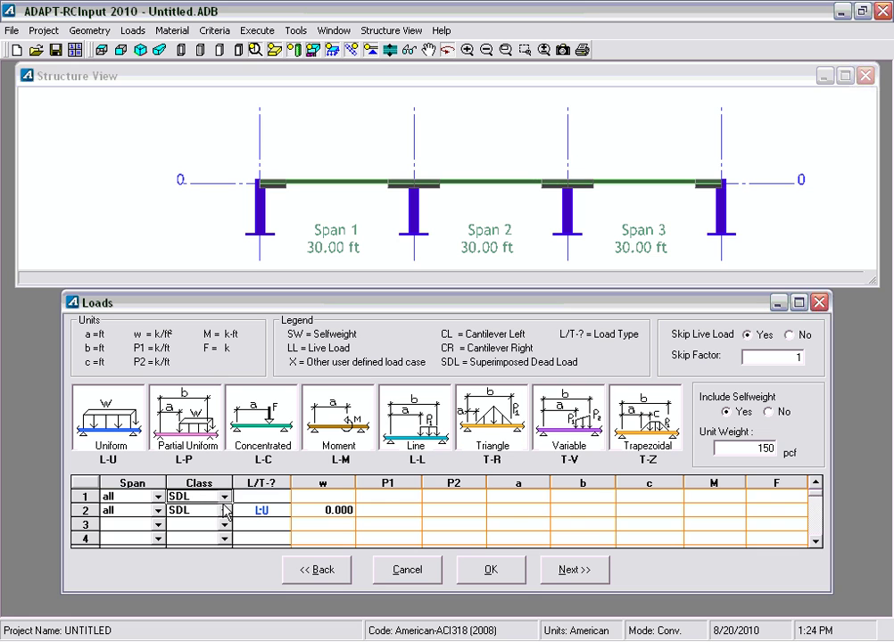
{"action": "left_click", "coordinate": [257, 497]}
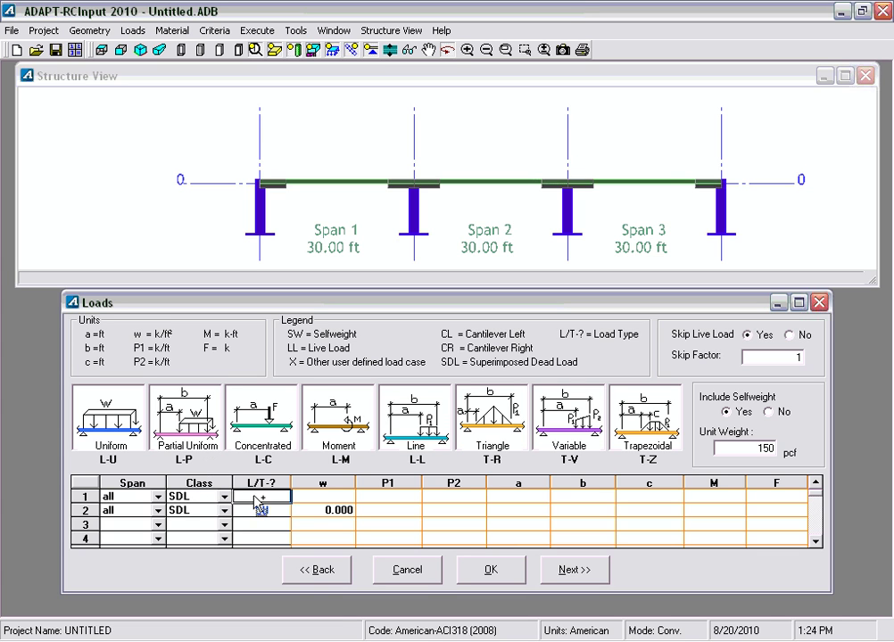
{"action": "left_click_drag", "start_coordinate": [258, 500], "coordinate": [259, 498]}
{"action": "left_click", "coordinate": [328, 497]}
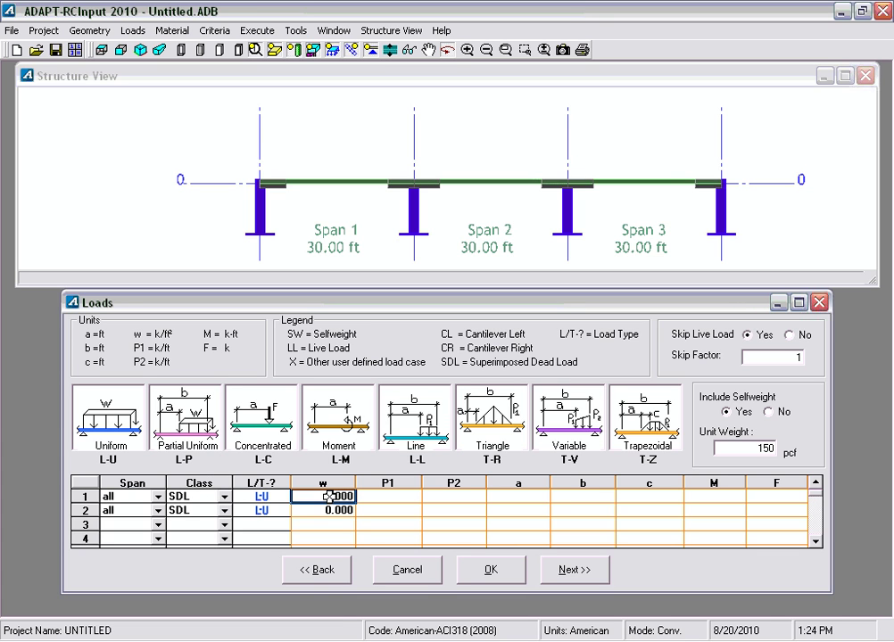
{"action": "type", "text": "0.020"}
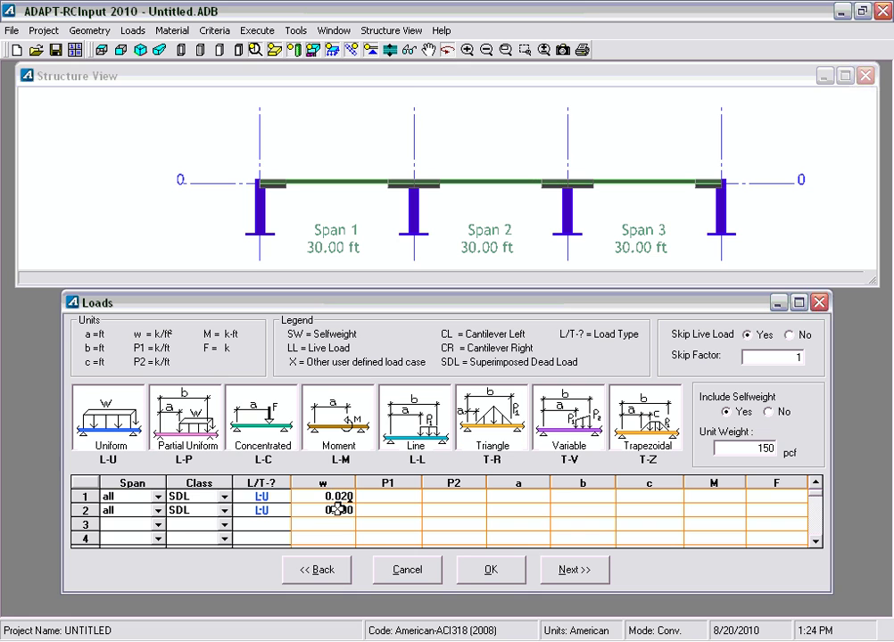
{"action": "left_click", "coordinate": [323, 523]}
Define the second load entry as a uniform live load (LL) with w of 0.050 k/ft².
{"action": "left_click", "coordinate": [225, 511]}
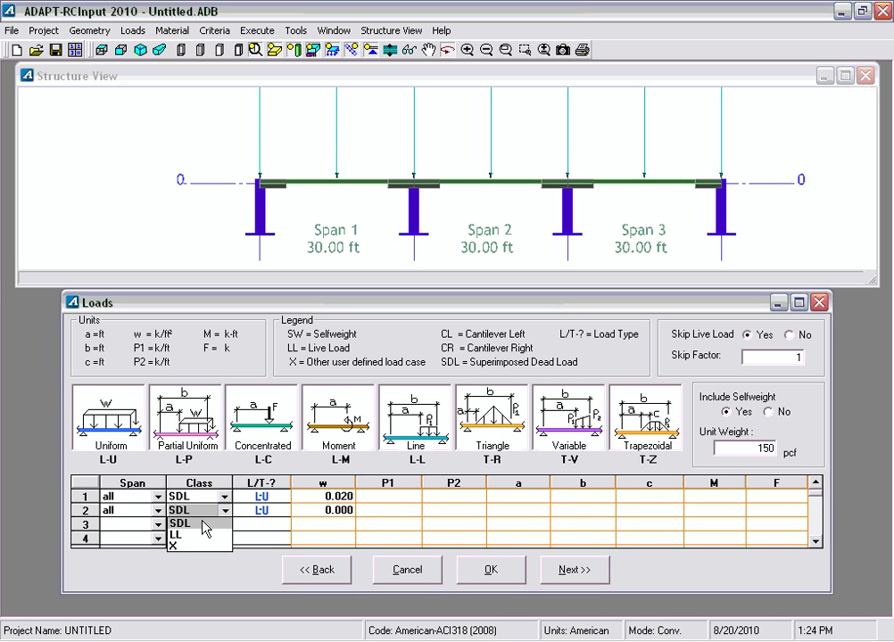
{"action": "left_click", "coordinate": [192, 534]}
{"action": "left_click", "coordinate": [244, 510]}
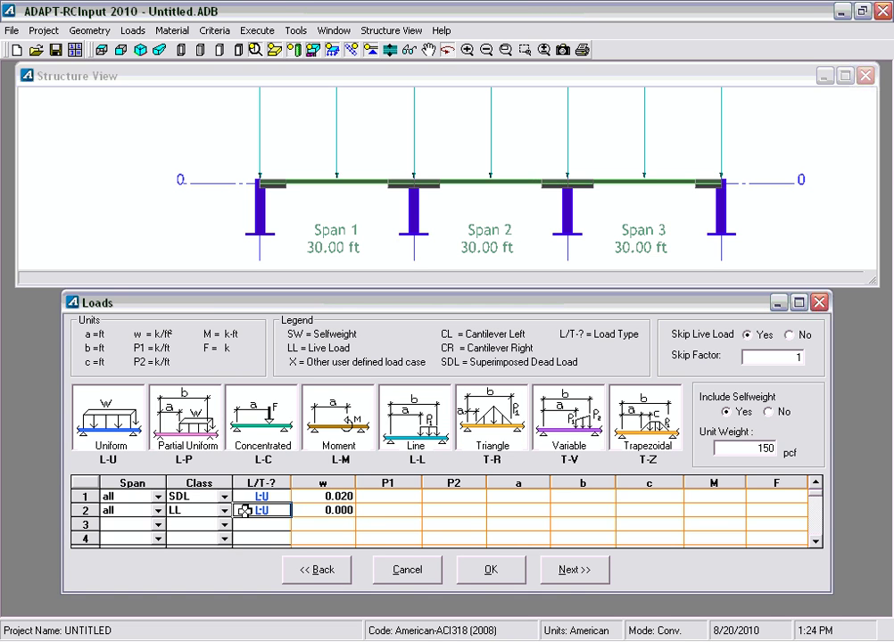
{"action": "key", "text": "Tab"}
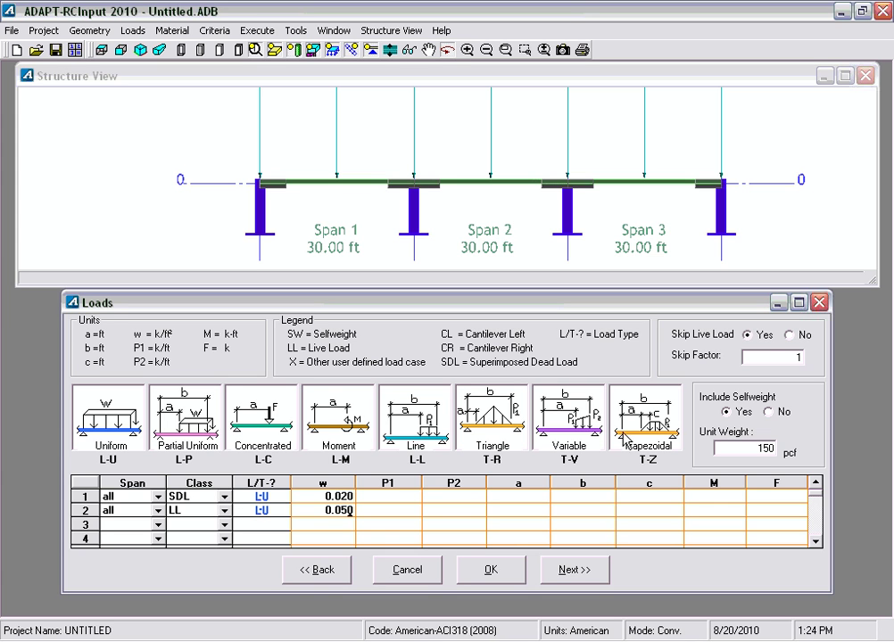
Set the live load skip factor to 0.75.
{"action": "left_click", "coordinate": [780, 356]}
{"action": "key", "text": "Delete"}
{"action": "type", "text": "0.75"}
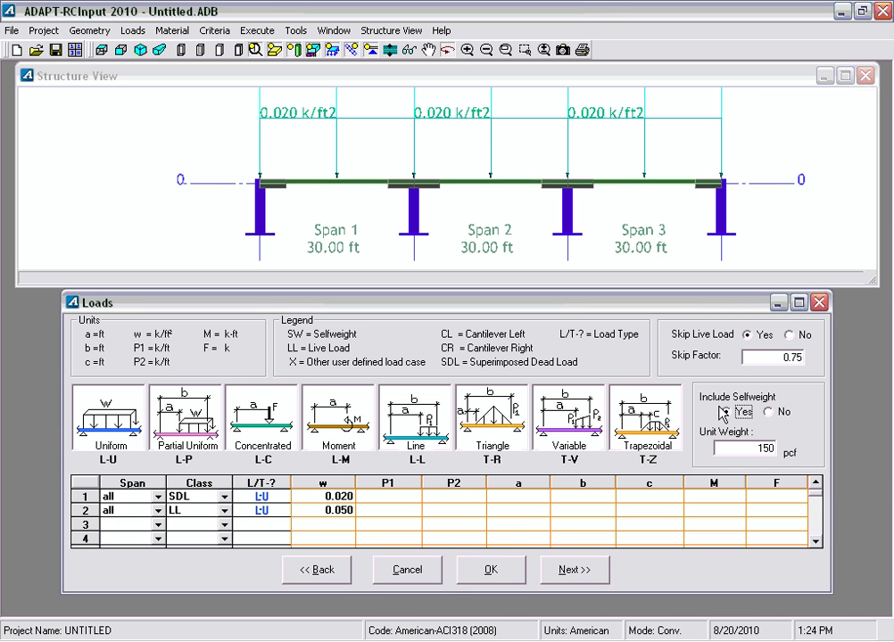
Try excluding the selfweight, check the load classes offered for the second entry, and include the selfweight again.
{"action": "left_click", "coordinate": [768, 411]}
{"action": "left_click", "coordinate": [197, 510]}
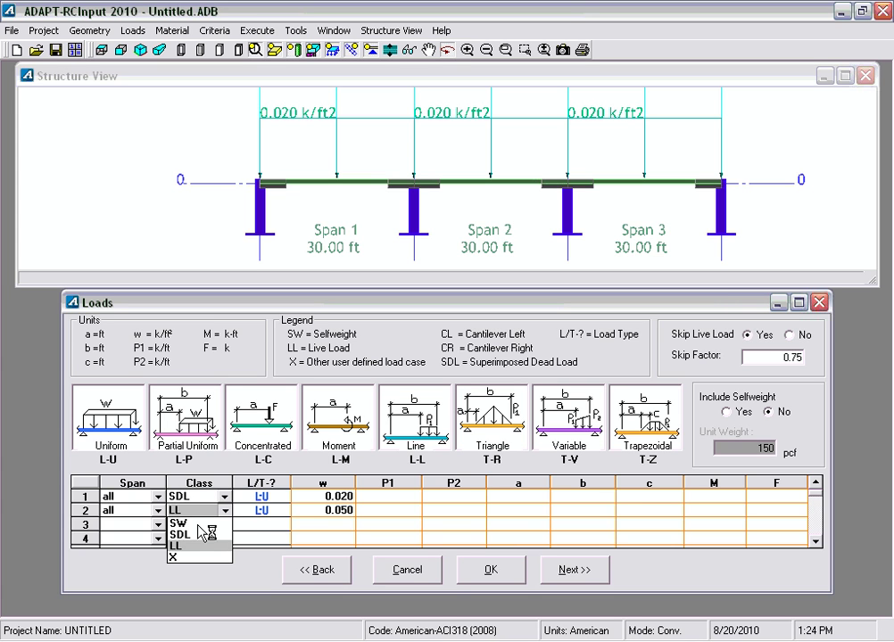
{"action": "left_click", "coordinate": [727, 413]}
{"action": "left_click", "coordinate": [410, 369]}
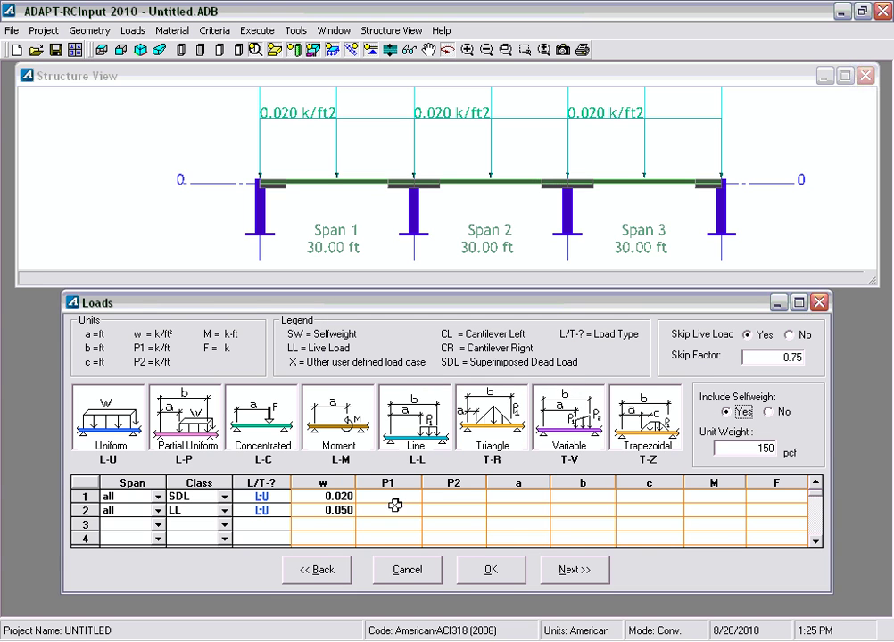
Accept the load entries, proceed to the concrete material settings and view the superimposed dead and live loads on the model.
{"action": "left_click", "coordinate": [577, 566]}
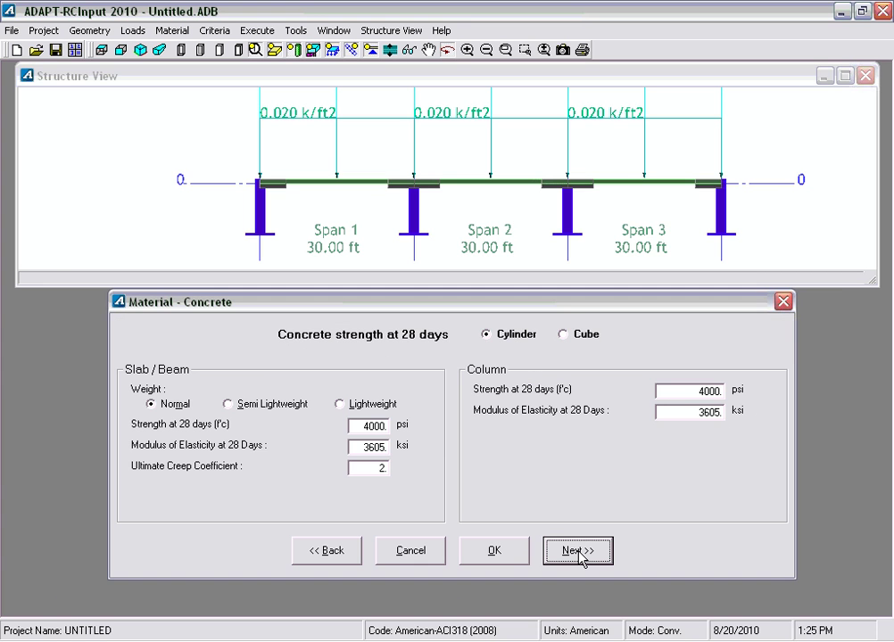
{"action": "left_click", "coordinate": [451, 231]}
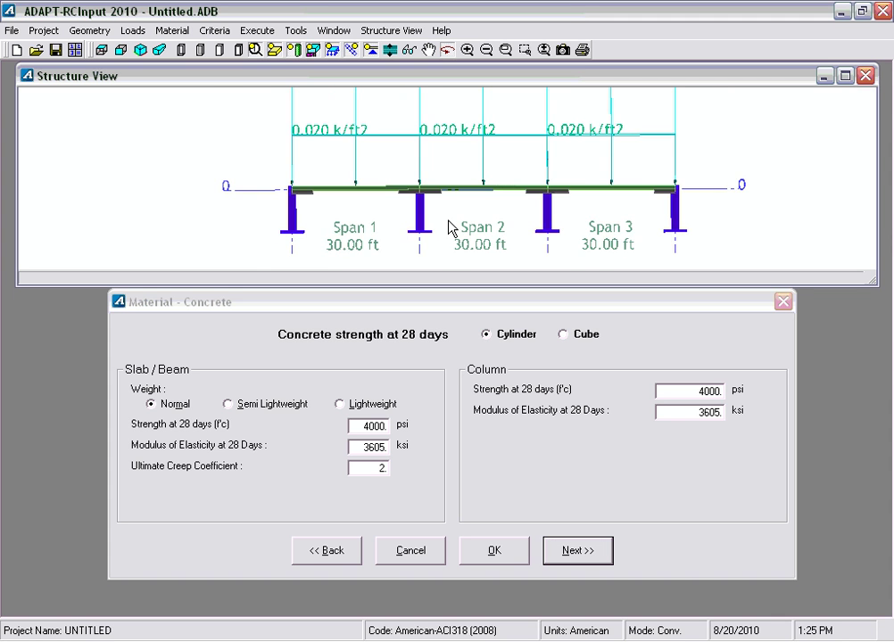
{"action": "scroll", "coordinate": [455, 231], "scroll_direction": "up", "scroll_amount": 3}
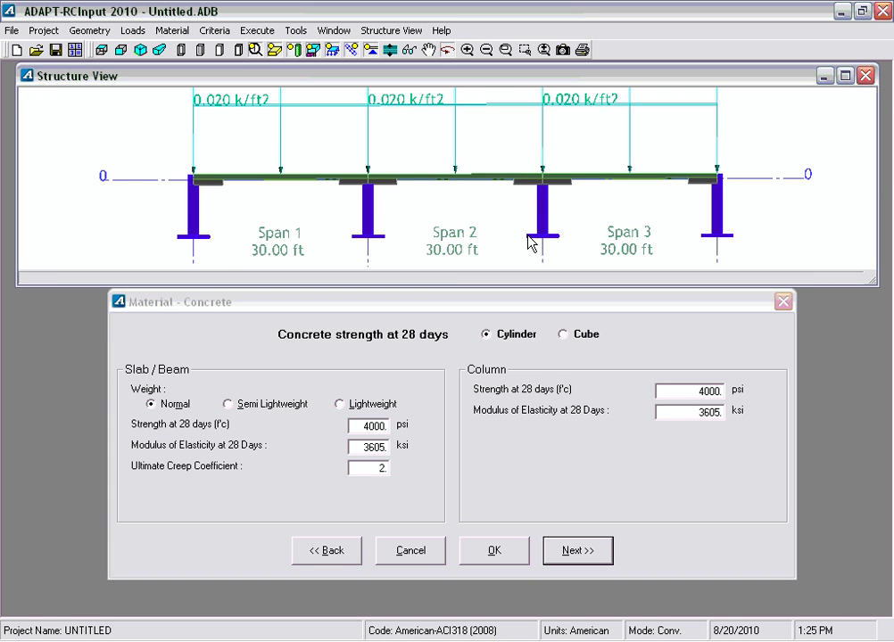
{"action": "scroll", "coordinate": [455, 250], "scroll_direction": "down", "scroll_amount": 2}
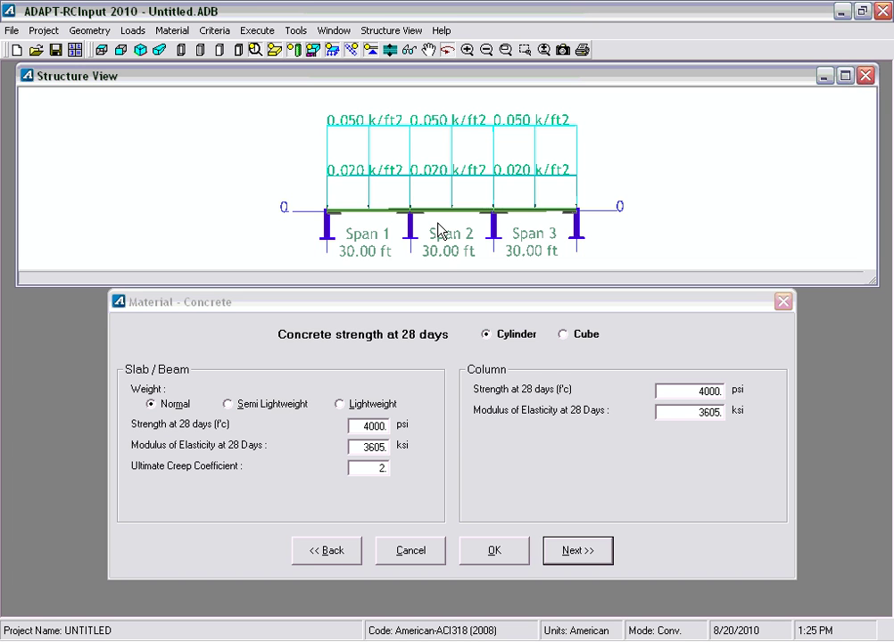
Review the 3D display settings, switching gridline visibility off and back on.
{"action": "left_click", "coordinate": [409, 52]}
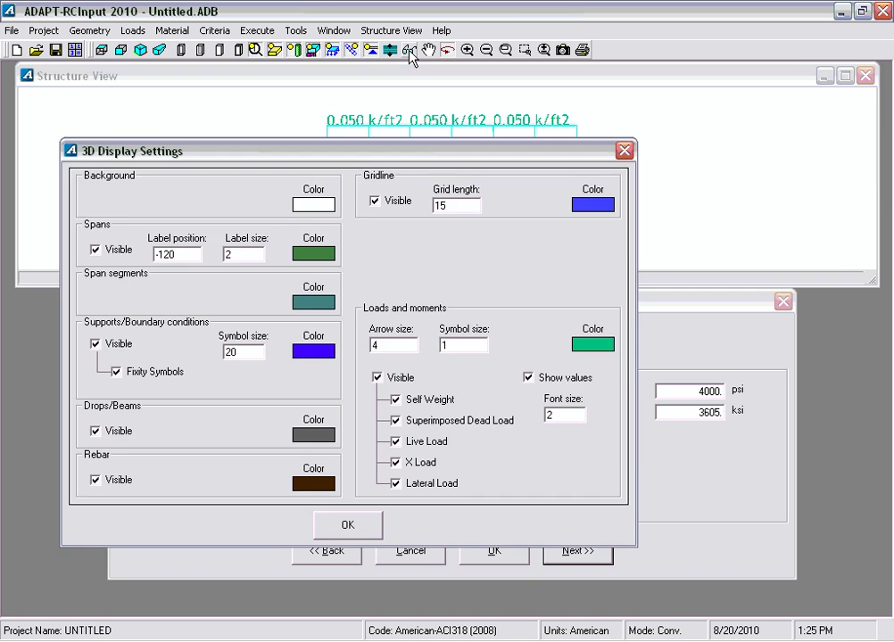
{"action": "left_click_drag", "start_coordinate": [252, 156], "coordinate": [352, 117]}
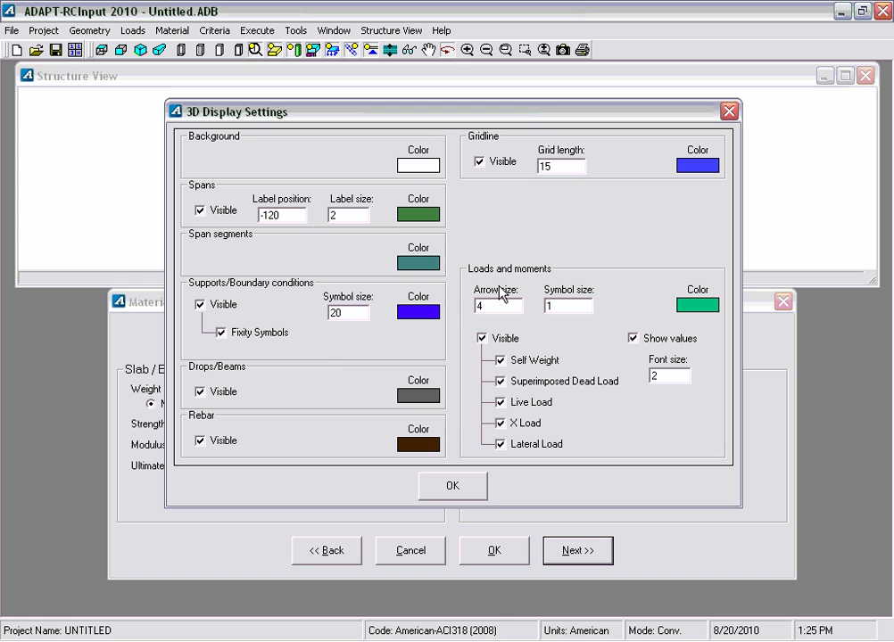
{"action": "left_click", "coordinate": [481, 163]}
{"action": "left_click", "coordinate": [480, 163]}
{"action": "left_click", "coordinate": [455, 487]}
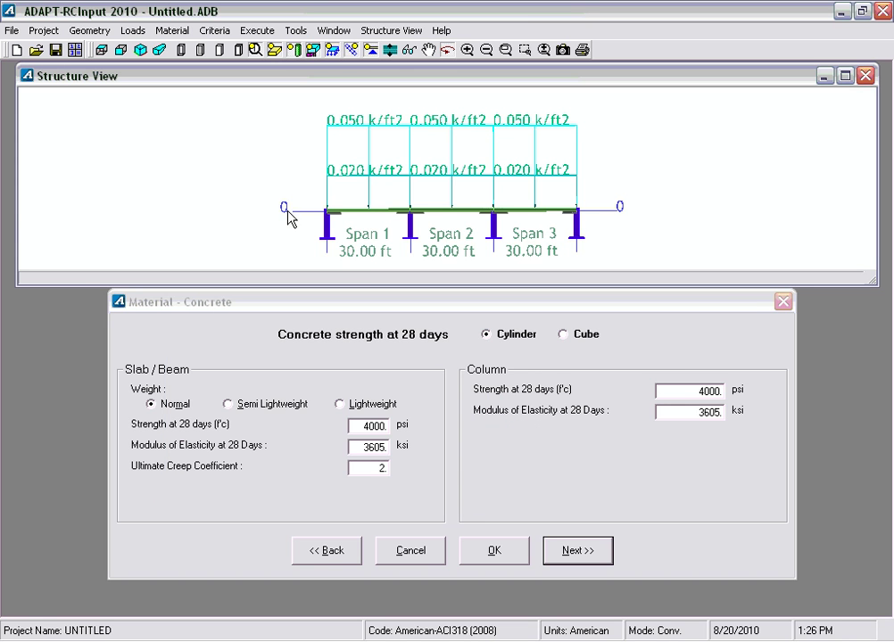
Compare the wireframe and solid displays of the loaded three-span model from several viewing angles.
{"action": "scroll", "coordinate": [373, 197], "scroll_direction": "up", "scroll_amount": 1}
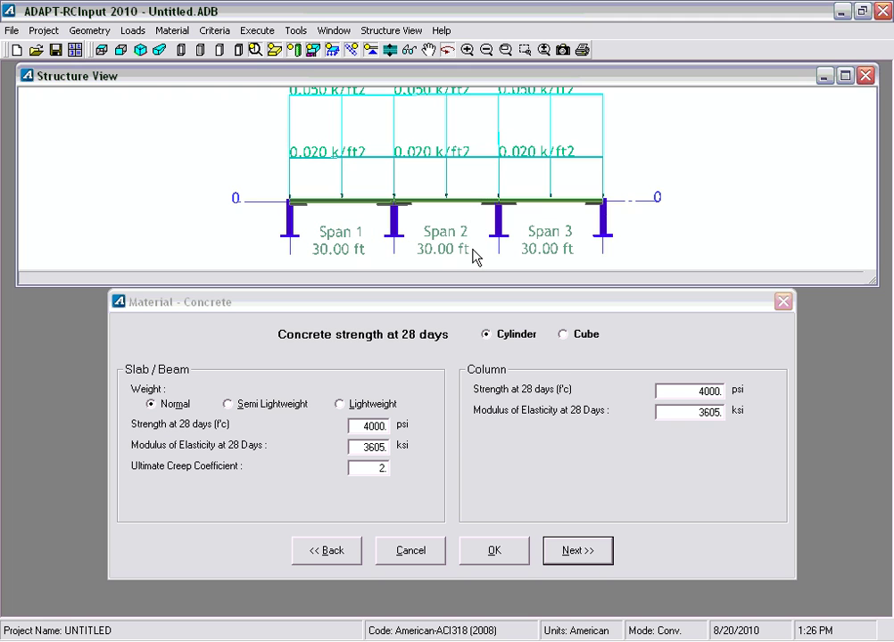
{"action": "left_click", "coordinate": [182, 50]}
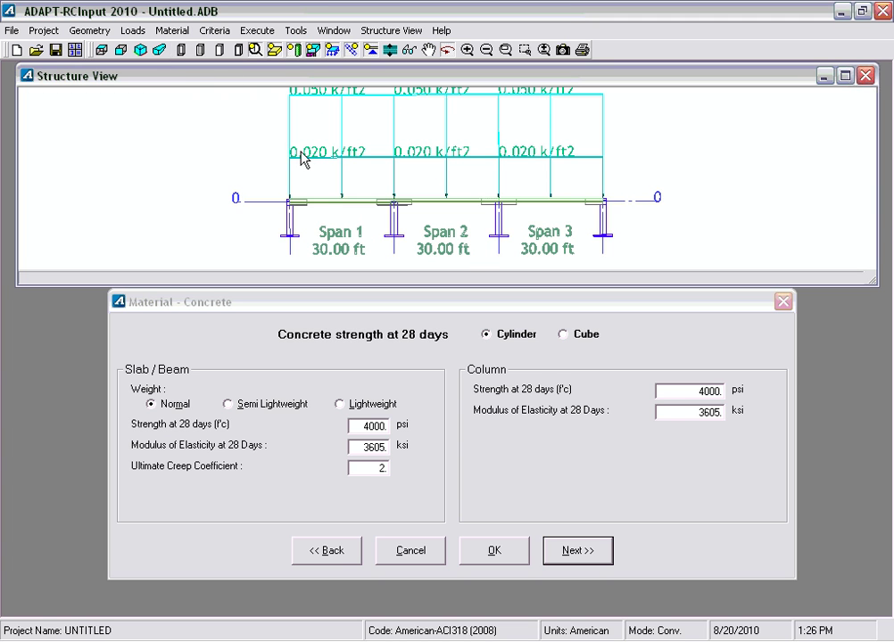
{"action": "left_click_drag", "start_coordinate": [300, 160], "coordinate": [247, 151]}
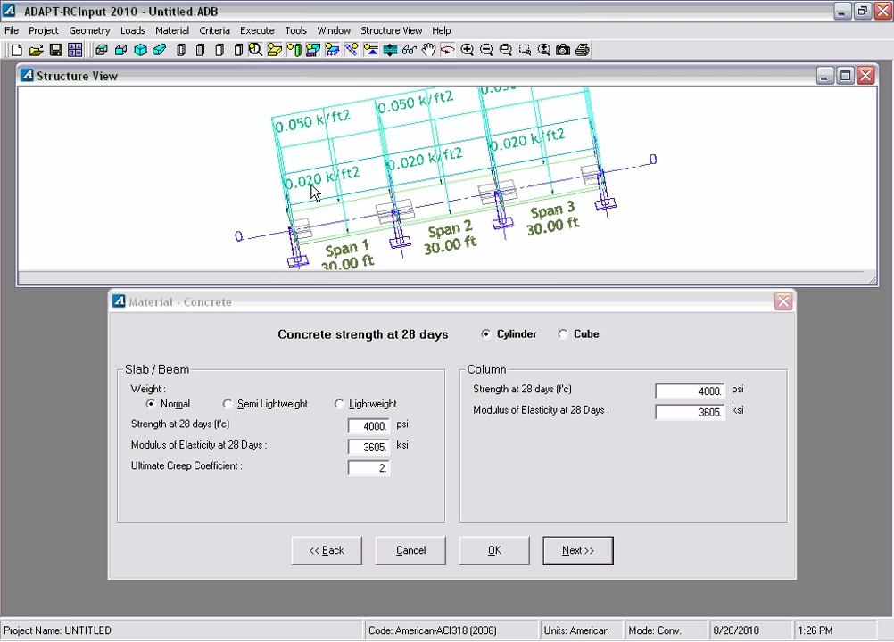
{"action": "left_click", "coordinate": [204, 50]}
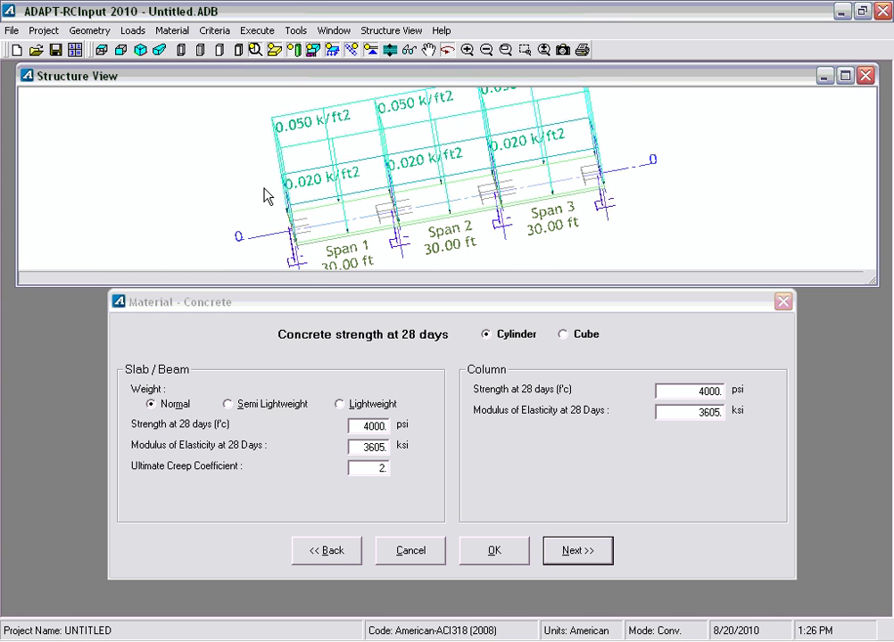
{"action": "left_click_drag", "start_coordinate": [265, 193], "coordinate": [254, 124]}
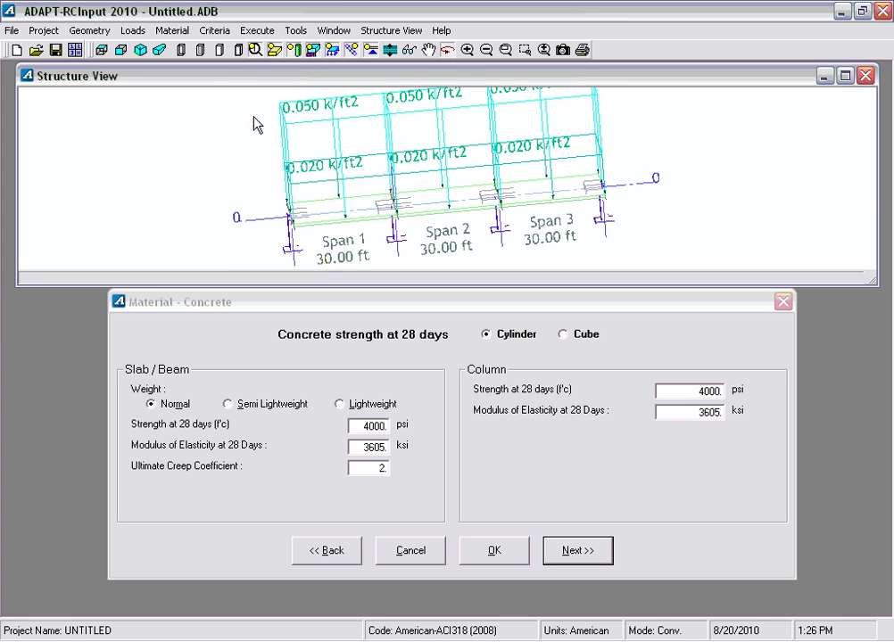
{"action": "left_click", "coordinate": [220, 50]}
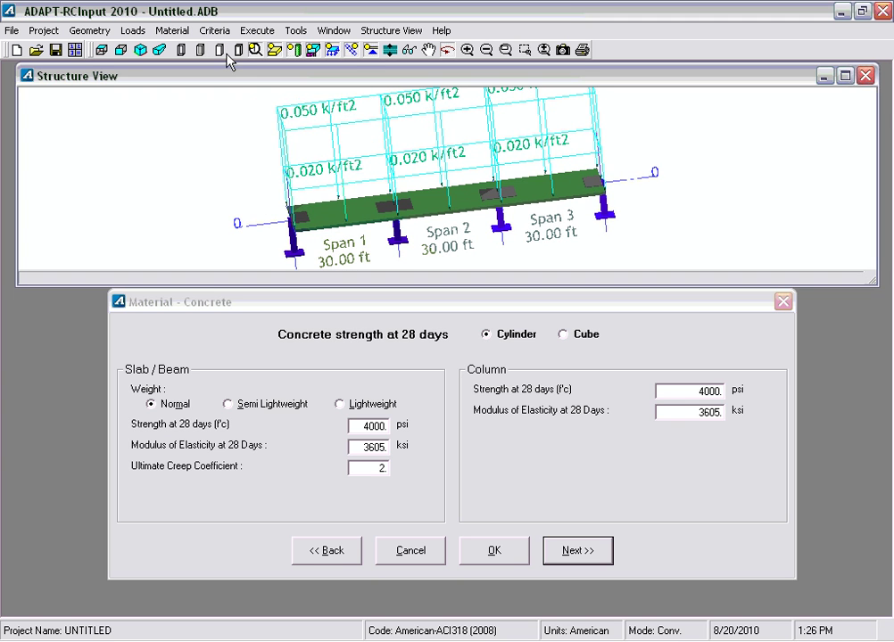
{"action": "left_click_drag", "start_coordinate": [242, 179], "coordinate": [179, 62]}
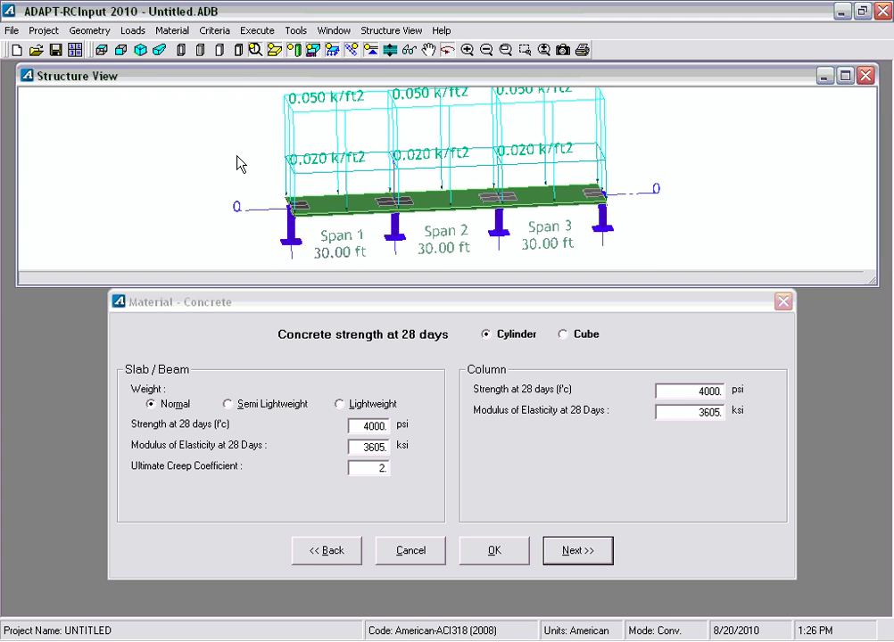
{"action": "left_click_drag", "start_coordinate": [237, 166], "coordinate": [222, 154]}
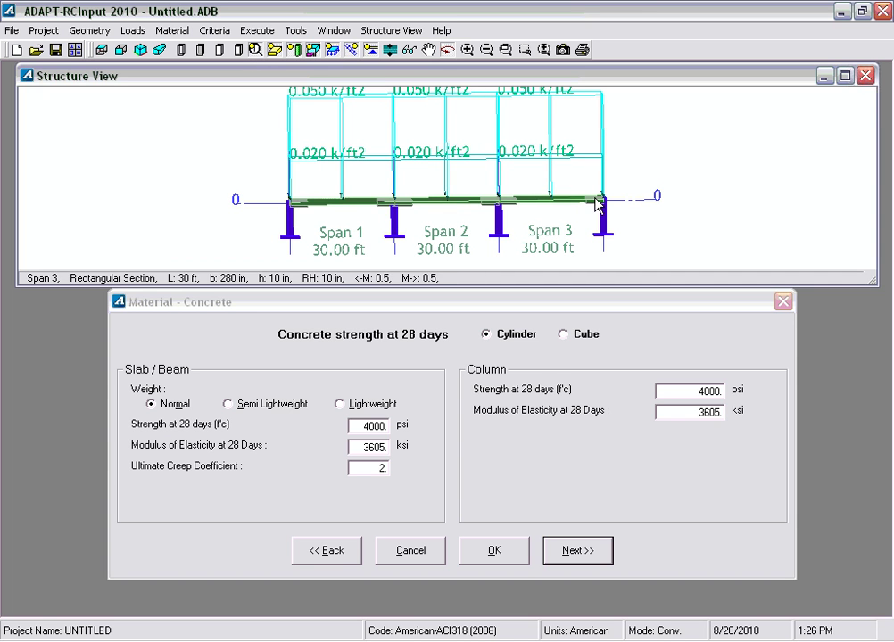
Hide and redisplay the supports, spans and loads in turn, and check the display scale factors without changing them.
{"action": "left_click", "coordinate": [294, 50]}
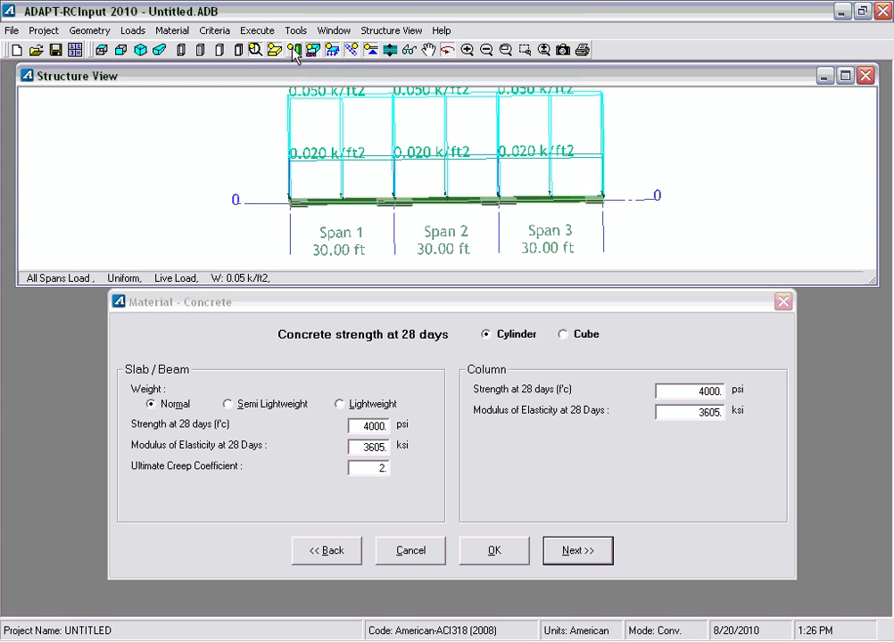
{"action": "left_click", "coordinate": [295, 51]}
{"action": "left_click", "coordinate": [276, 51]}
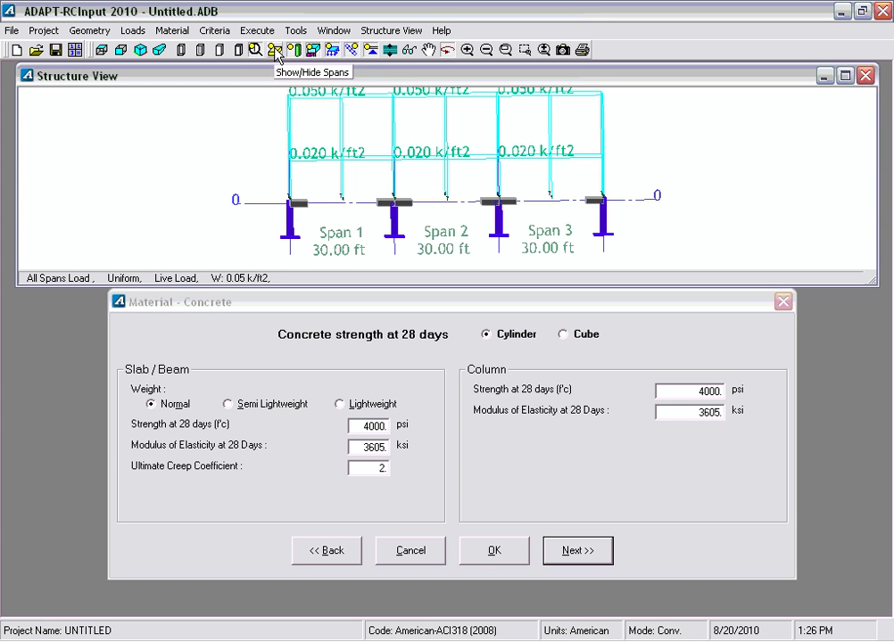
{"action": "left_click", "coordinate": [275, 52]}
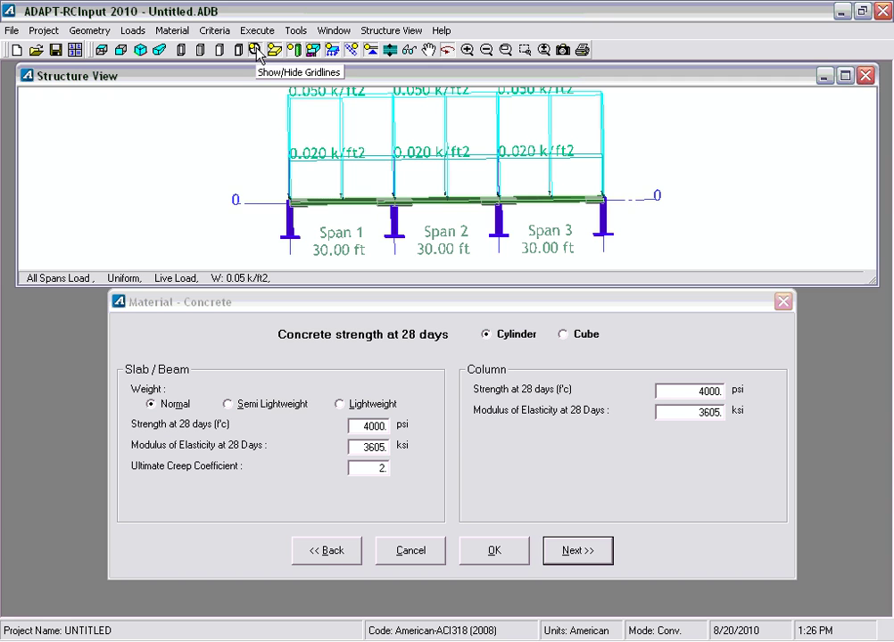
{"action": "left_click", "coordinate": [330, 51]}
{"action": "left_click", "coordinate": [330, 50]}
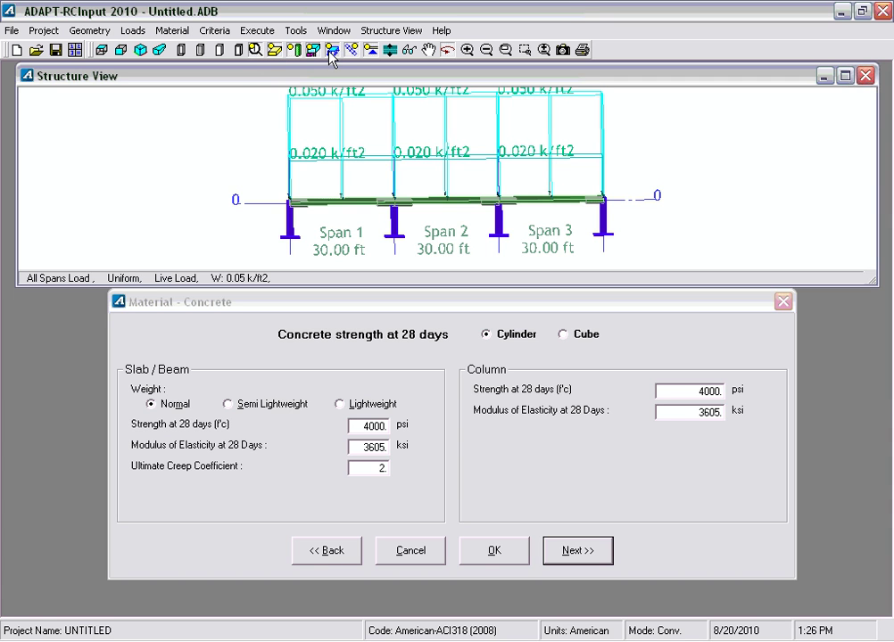
{"action": "left_click", "coordinate": [390, 51]}
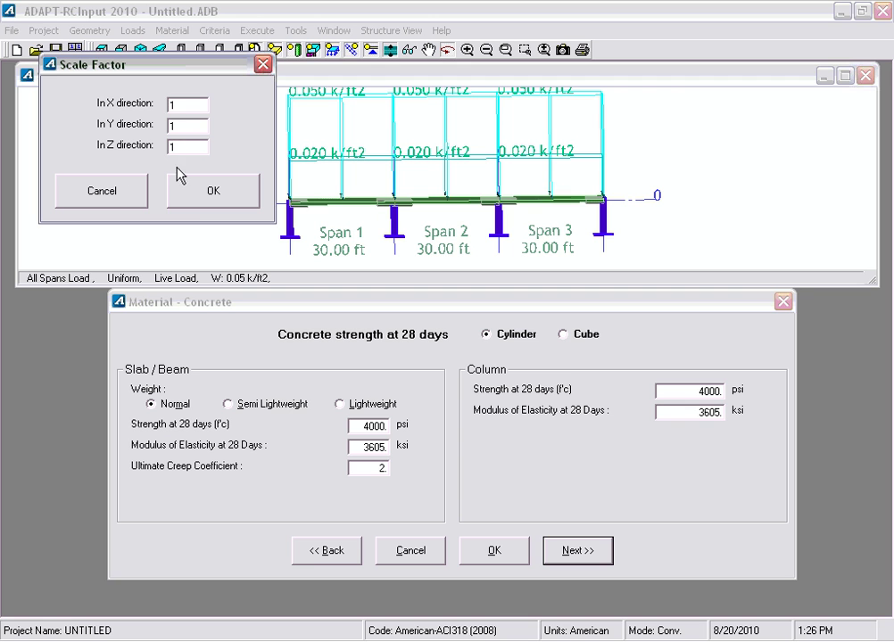
{"action": "left_click", "coordinate": [116, 192]}
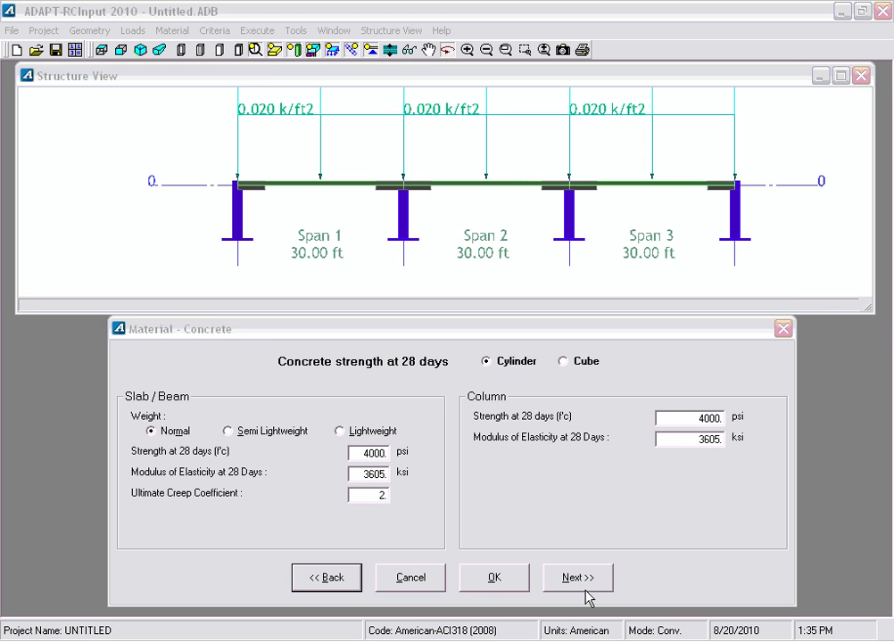
Set the slab/beam concrete strength at 28 days to 5000 psi.
{"action": "left_click", "coordinate": [589, 540]}
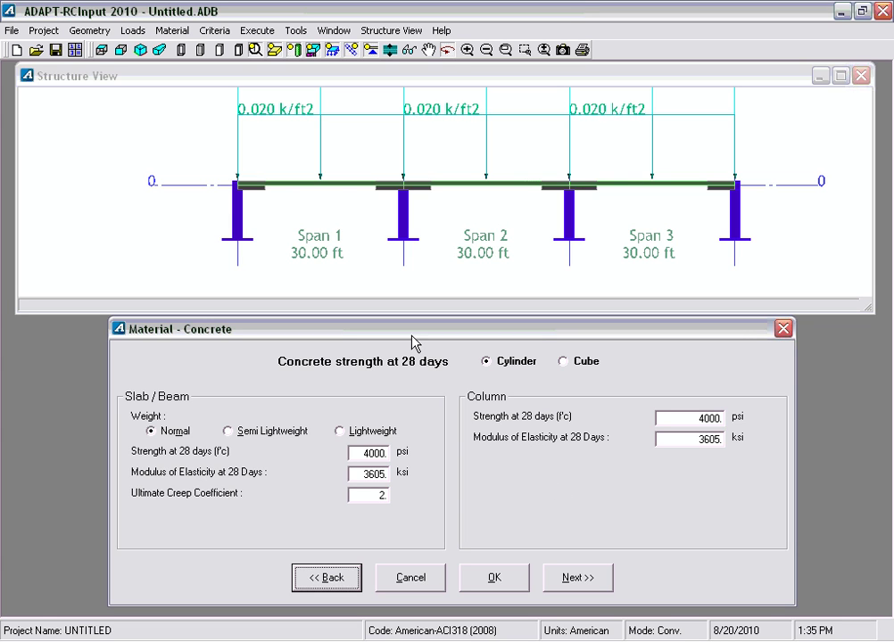
{"action": "left_click", "coordinate": [356, 454]}
{"action": "key", "text": "BackSpace"}
{"action": "key", "text": "BackSpace"}
{"action": "key", "text": "BackSpace"}
{"action": "key", "text": "BackSpace"}
{"action": "key", "text": "BackSpace"}
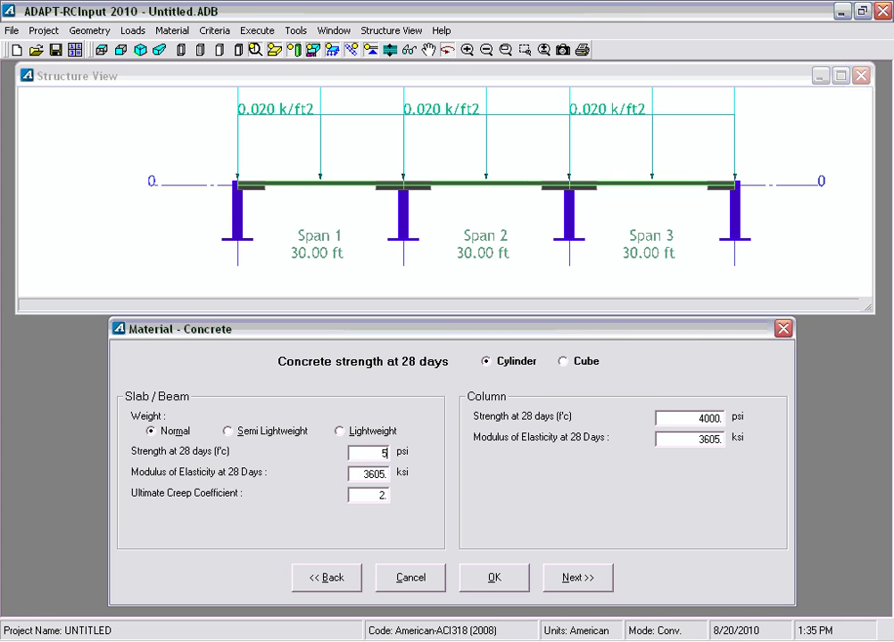
{"action": "type", "text": "5000"}
{"action": "key", "text": "Tab"}
{"action": "left_click", "coordinate": [372, 497]}
Set the column concrete strength at 28 days to 5000 psi and proceed to the reinforcement material settings.
{"action": "left_click", "coordinate": [701, 416]}
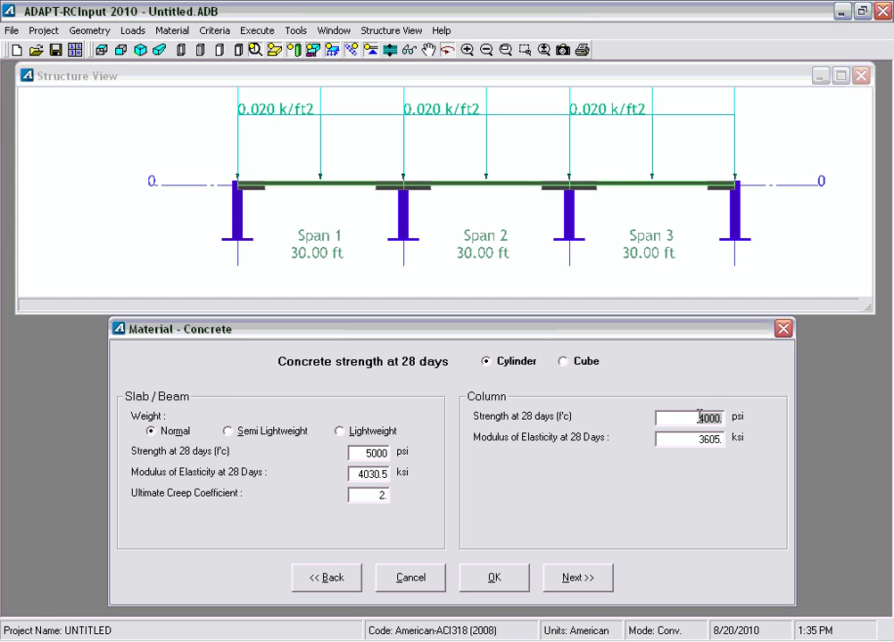
{"action": "type", "text": "50"}
{"action": "key", "text": "Tab"}
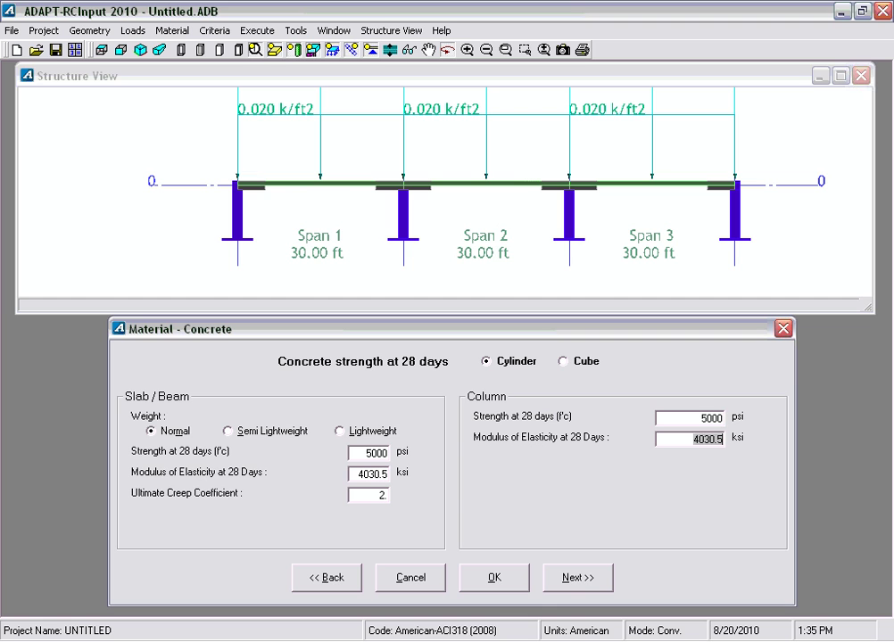
{"action": "left_click", "coordinate": [571, 579]}
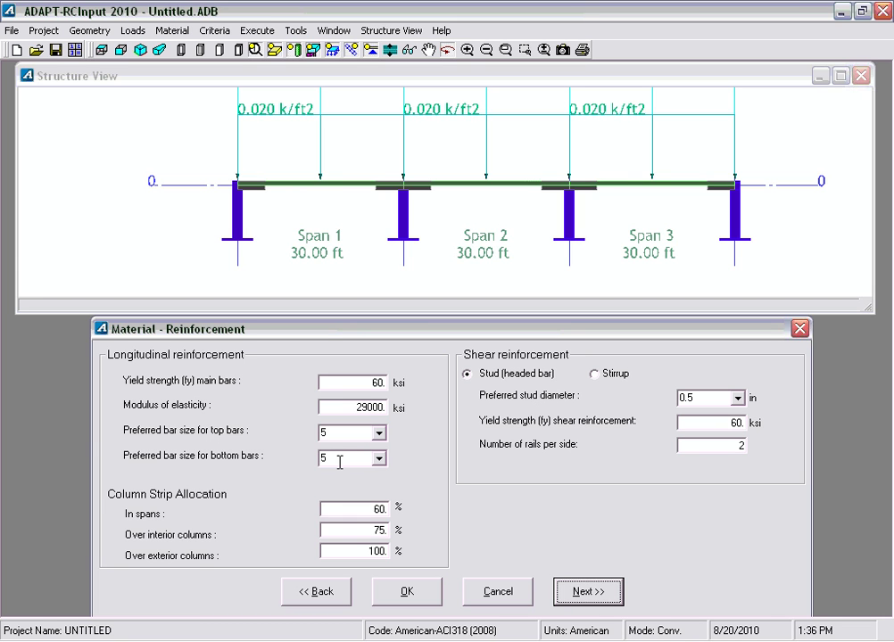
Set the preferred bar size to 6 for both the top and bottom longitudinal bars.
{"action": "left_click", "coordinate": [344, 432]}
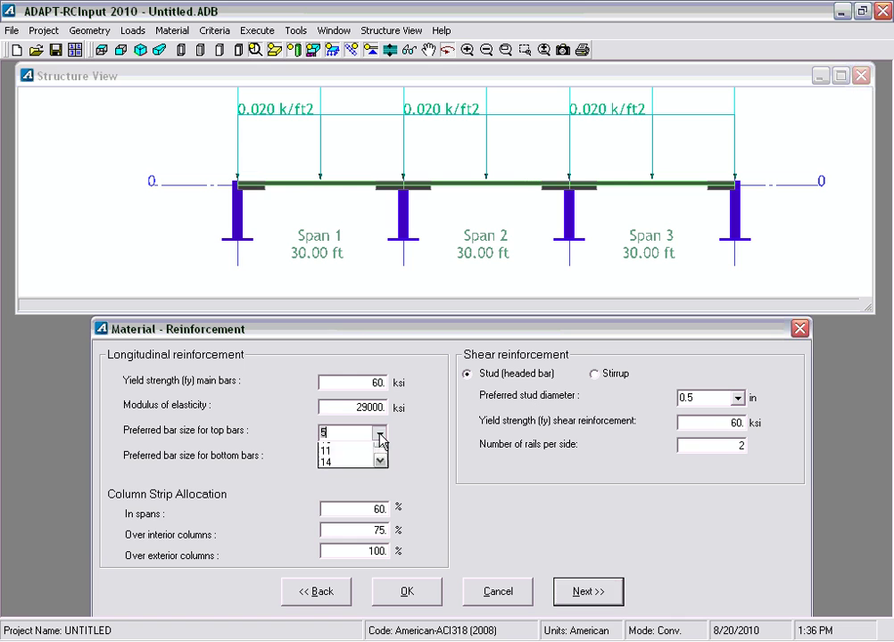
{"action": "left_click", "coordinate": [353, 461]}
{"action": "left_click", "coordinate": [379, 458]}
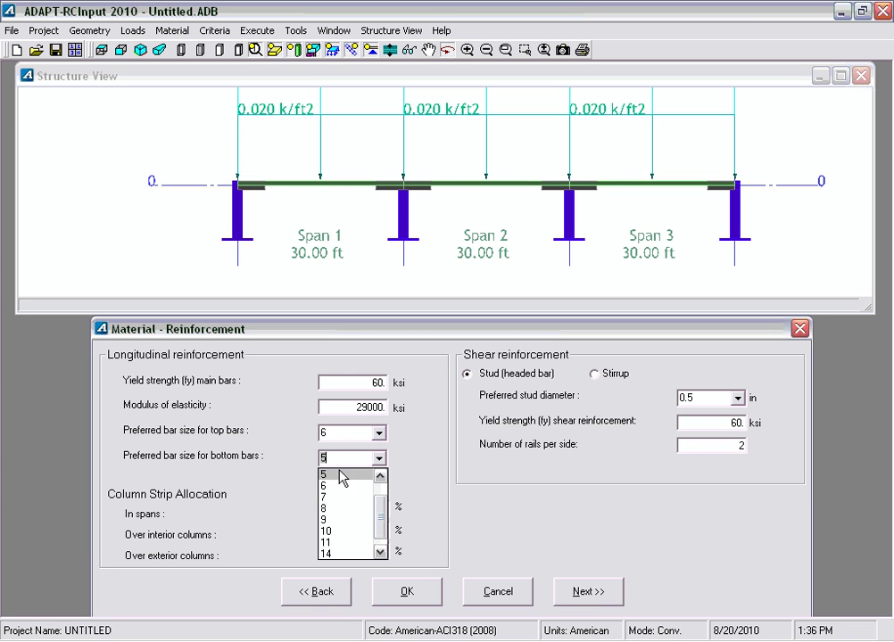
{"action": "left_click", "coordinate": [346, 486]}
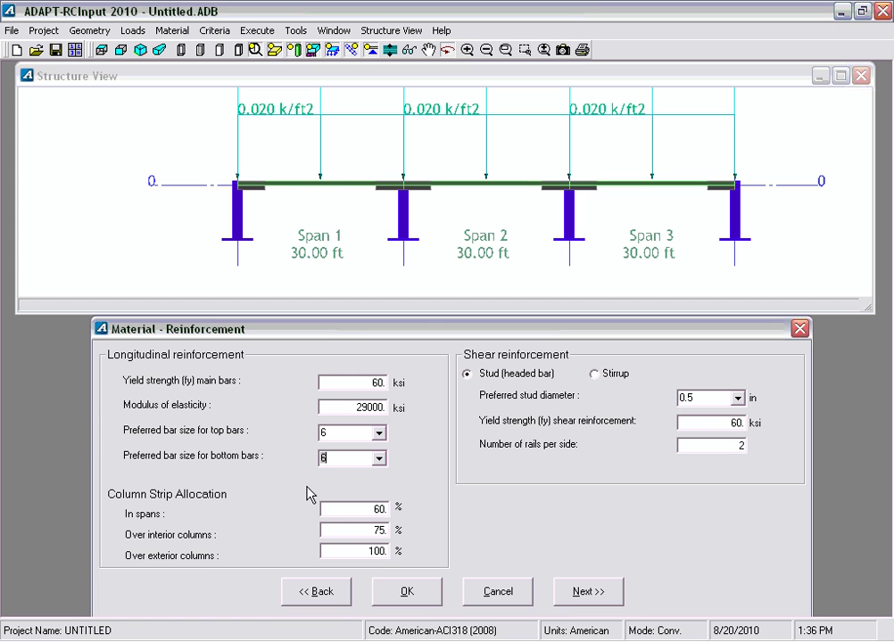
{"action": "left_click", "coordinate": [367, 509]}
{"action": "left_click", "coordinate": [336, 507]}
Set the preferred shear stud diameter to 0.375 in and proceed to the base reinforcement settings.
{"action": "left_click", "coordinate": [738, 398]}
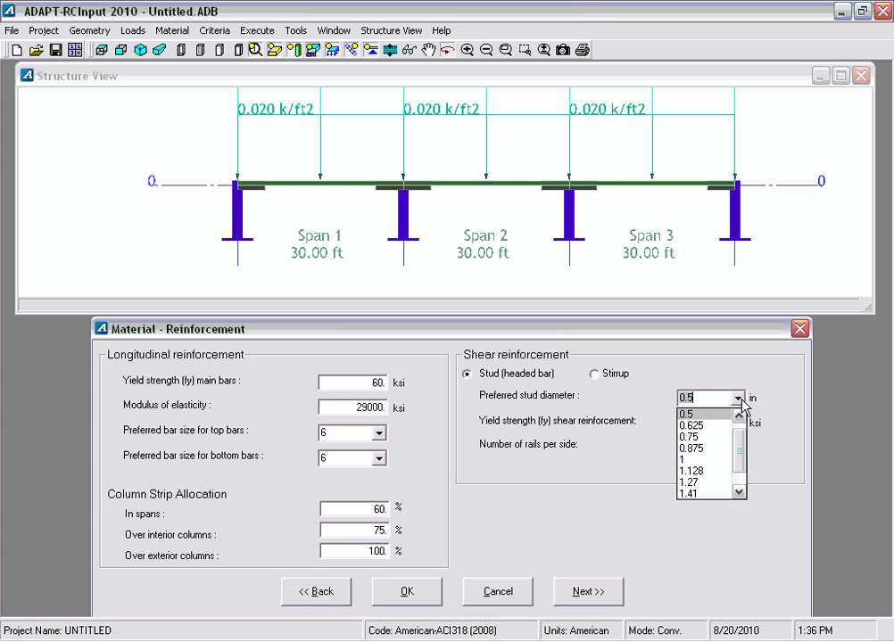
{"action": "left_click", "coordinate": [739, 414]}
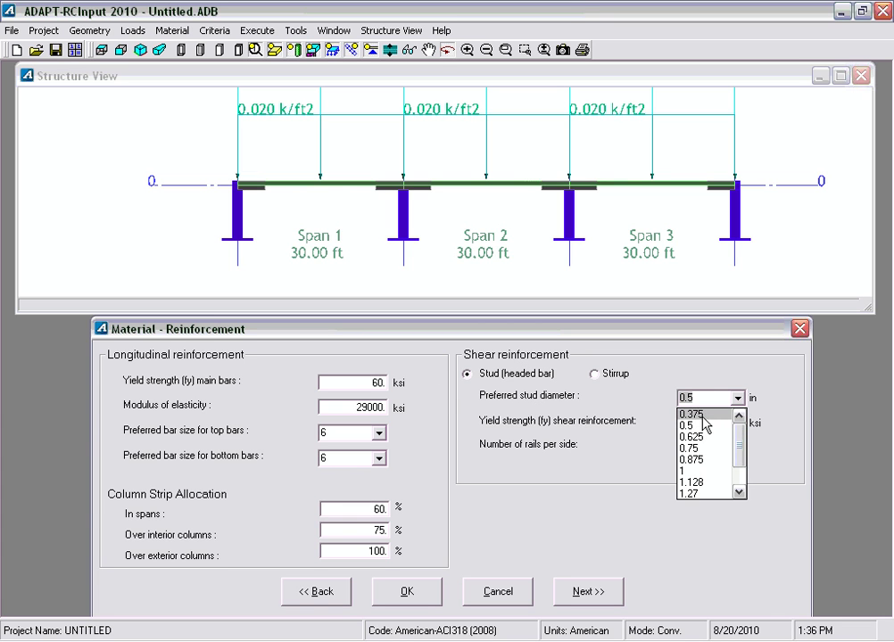
{"action": "left_click", "coordinate": [703, 415]}
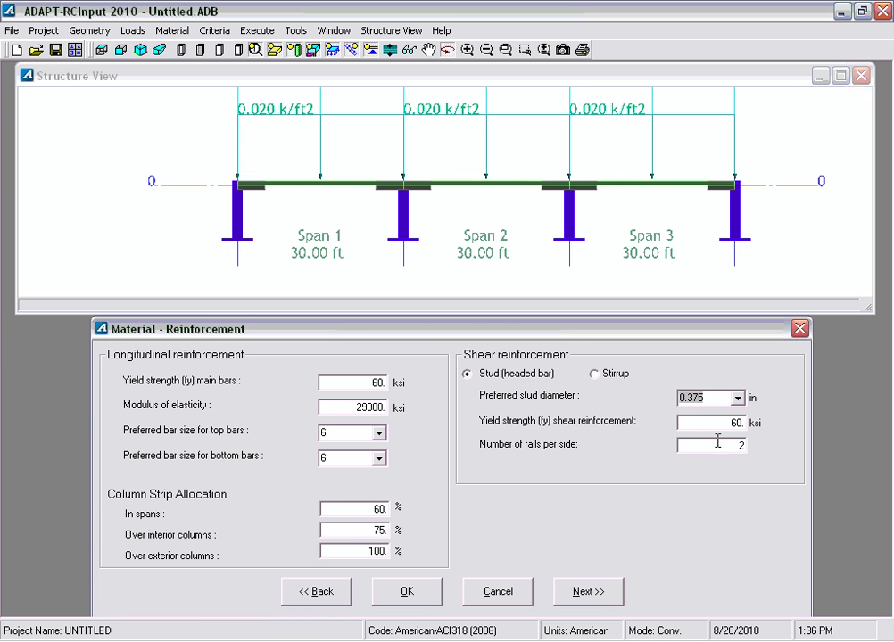
{"action": "left_click", "coordinate": [589, 592]}
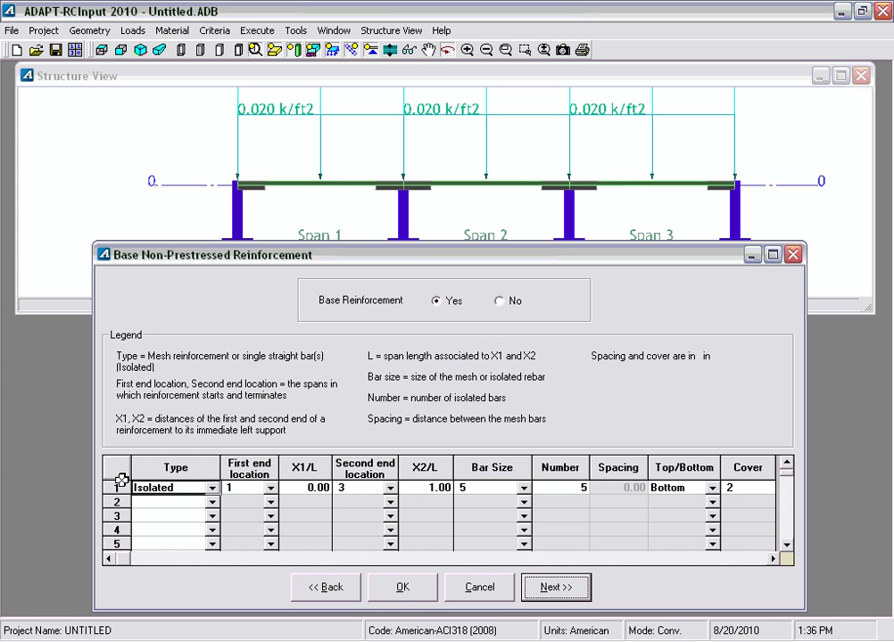
Choose Isolated as the type of the first base reinforcement entry.
{"action": "left_click", "coordinate": [213, 489]}
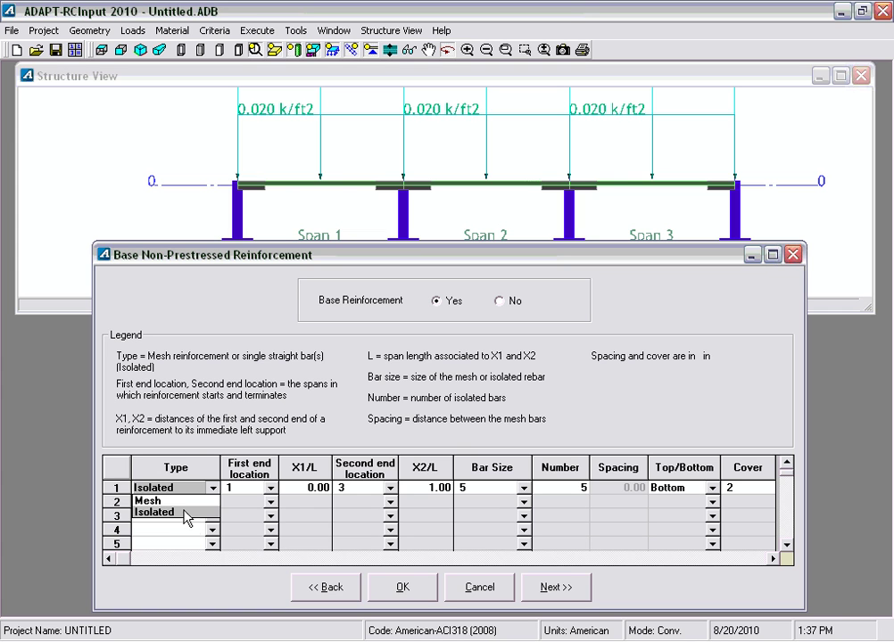
{"action": "left_click", "coordinate": [179, 514]}
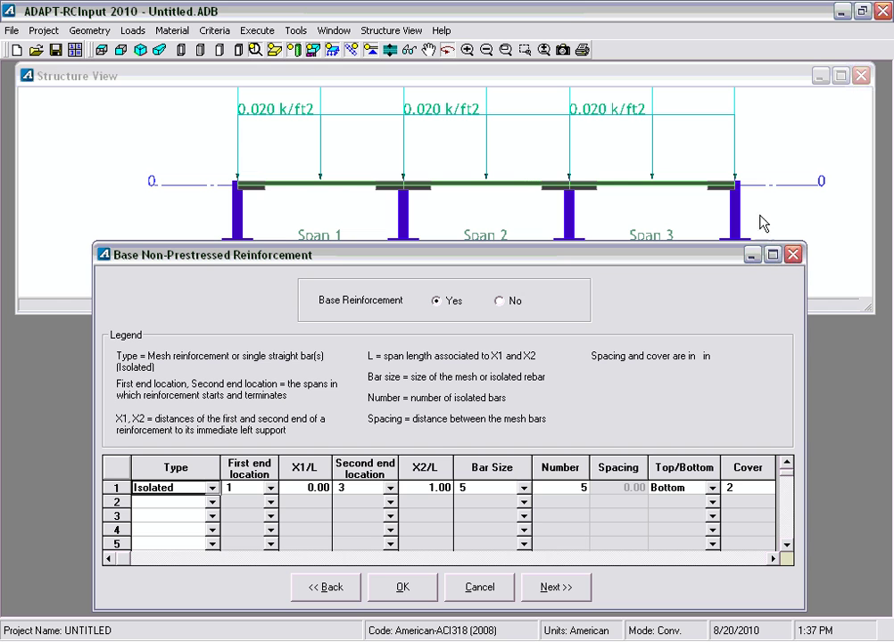
Set the isolated base reinforcement to 10 bottom bars of size 6 with cover 2 and proceed to the cover criteria.
{"action": "left_click", "coordinate": [523, 488]}
{"action": "left_click", "coordinate": [481, 535]}
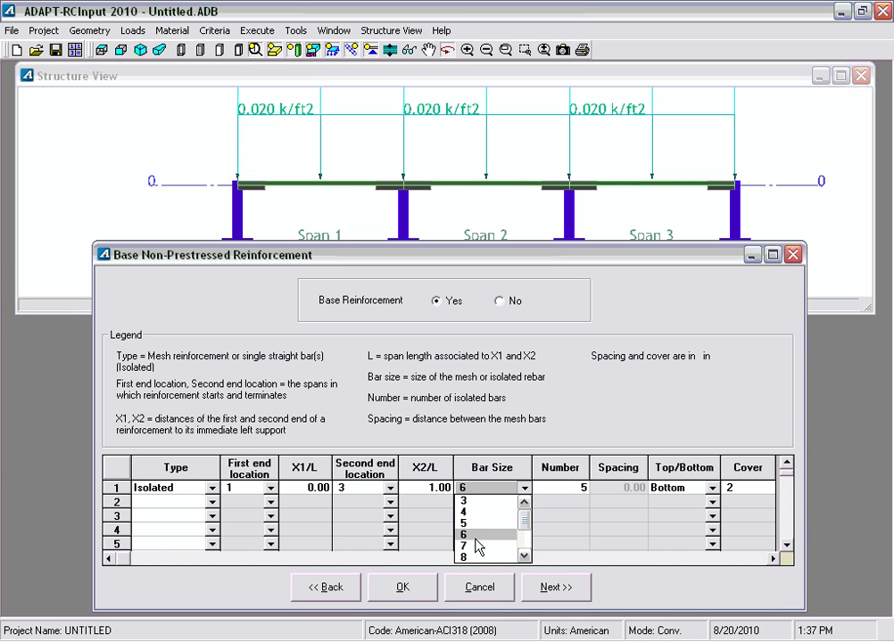
{"action": "left_click", "coordinate": [555, 488]}
{"action": "type", "text": "1"}
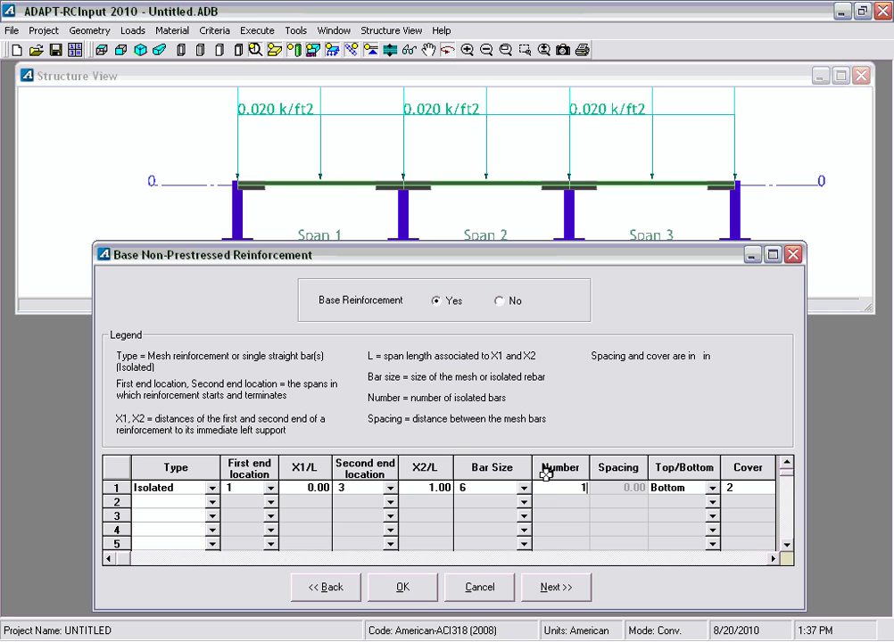
{"action": "type", "text": "0"}
{"action": "left_click", "coordinate": [711, 490]}
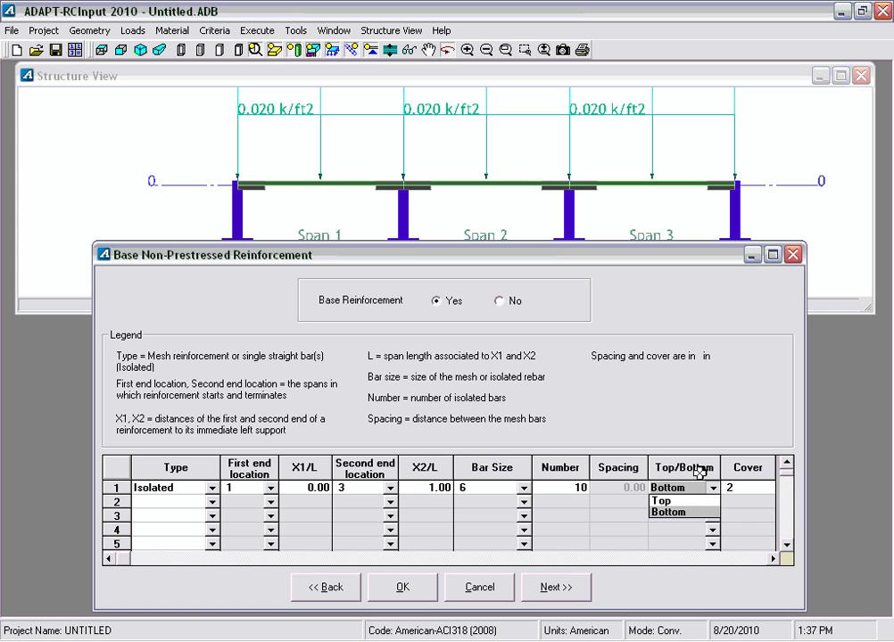
{"action": "left_click", "coordinate": [679, 511]}
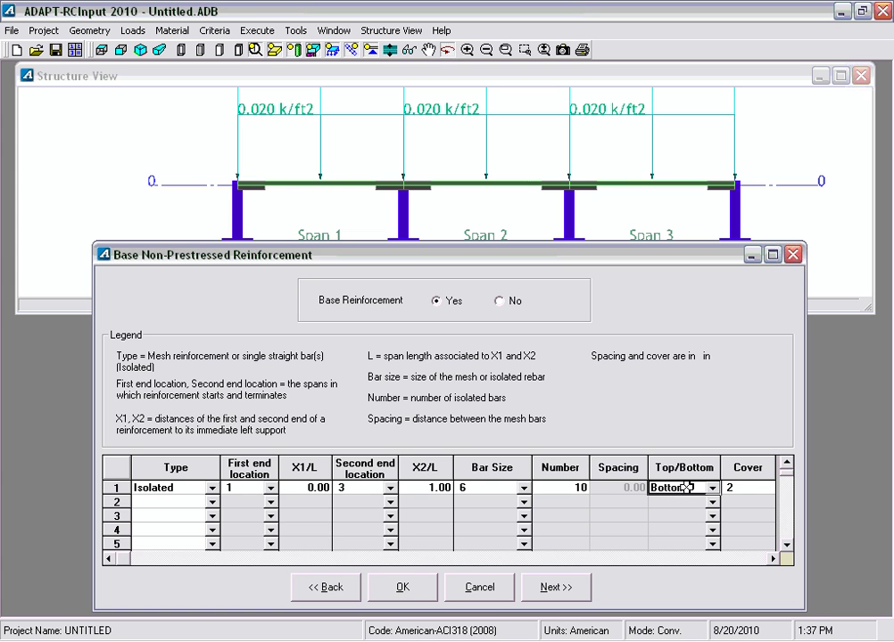
{"action": "left_click", "coordinate": [740, 488]}
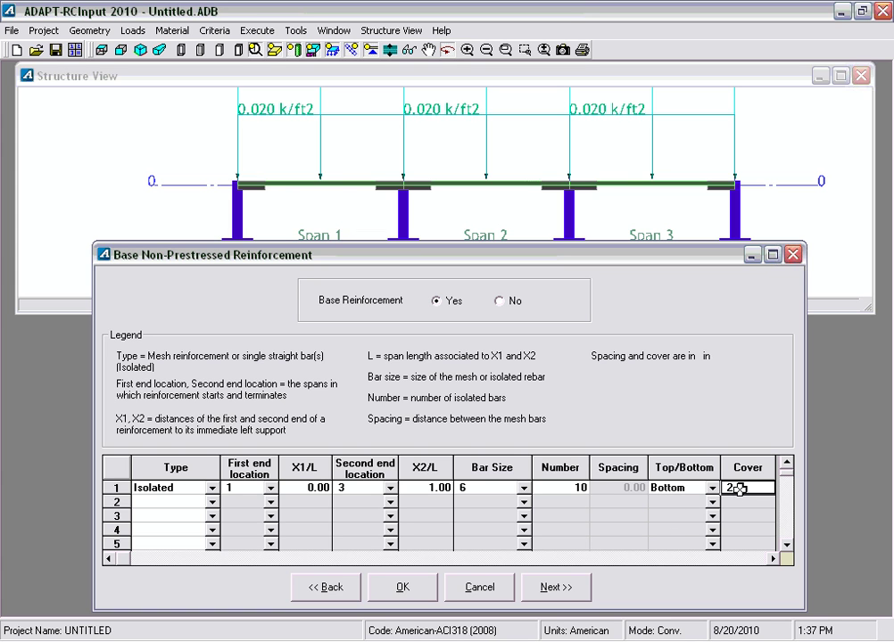
{"action": "left_click", "coordinate": [571, 589]}
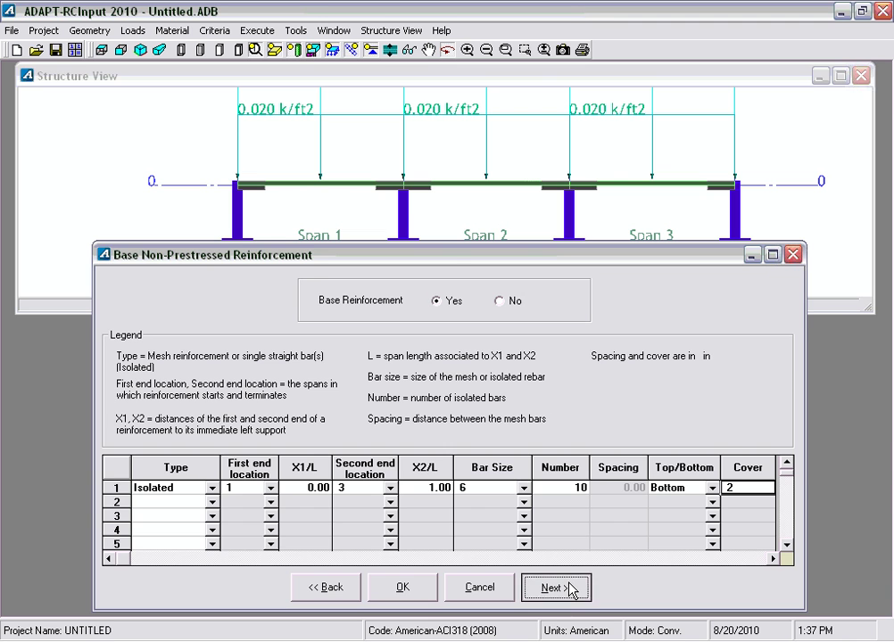
Examine the base bars in a rotated wireframe view, toggling their display off and on, and return to the front elevation.
{"action": "left_click_drag", "start_coordinate": [342, 137], "coordinate": [212, 105]}
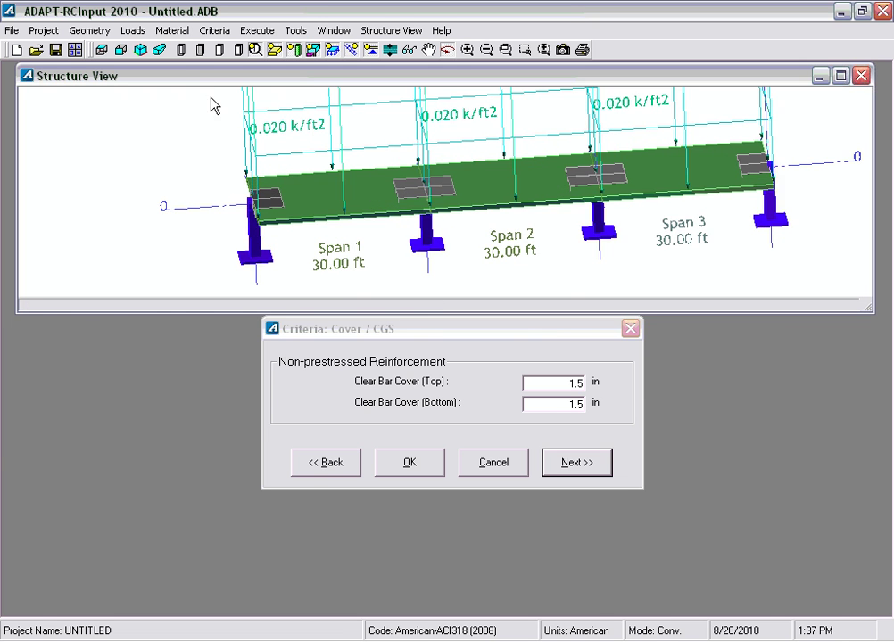
{"action": "left_click", "coordinate": [182, 50]}
{"action": "scroll", "coordinate": [299, 184], "scroll_direction": "up", "scroll_amount": 3}
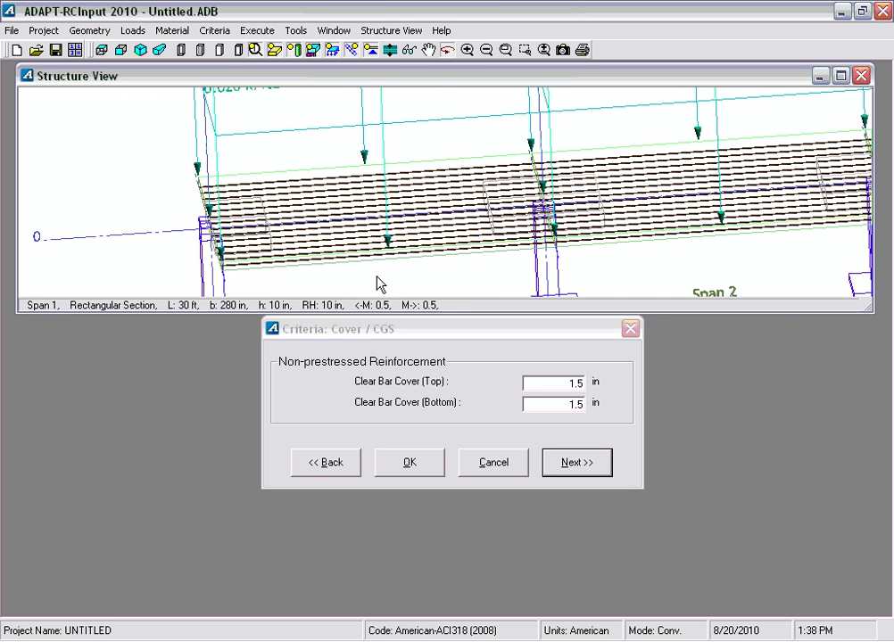
{"action": "left_click", "coordinate": [353, 53]}
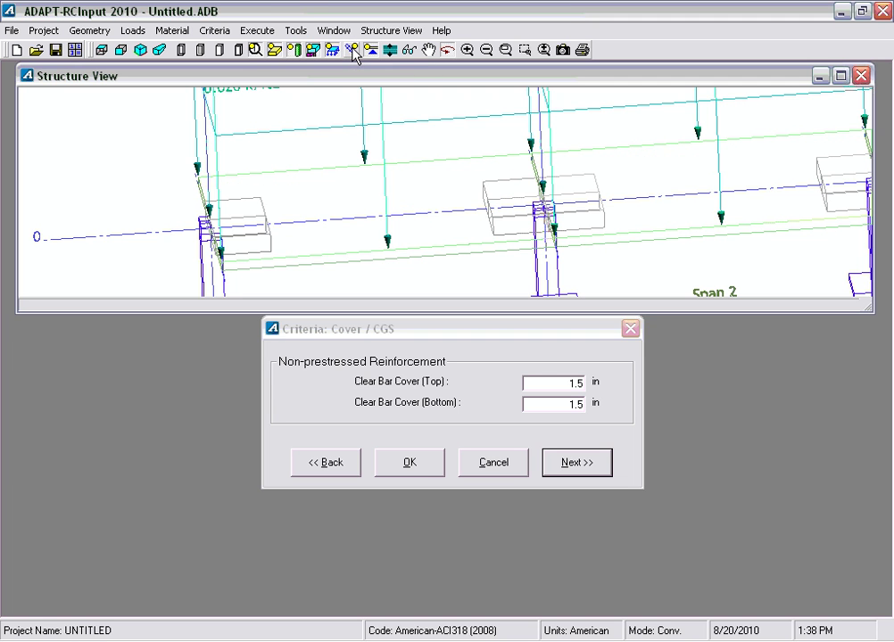
{"action": "left_click", "coordinate": [353, 54]}
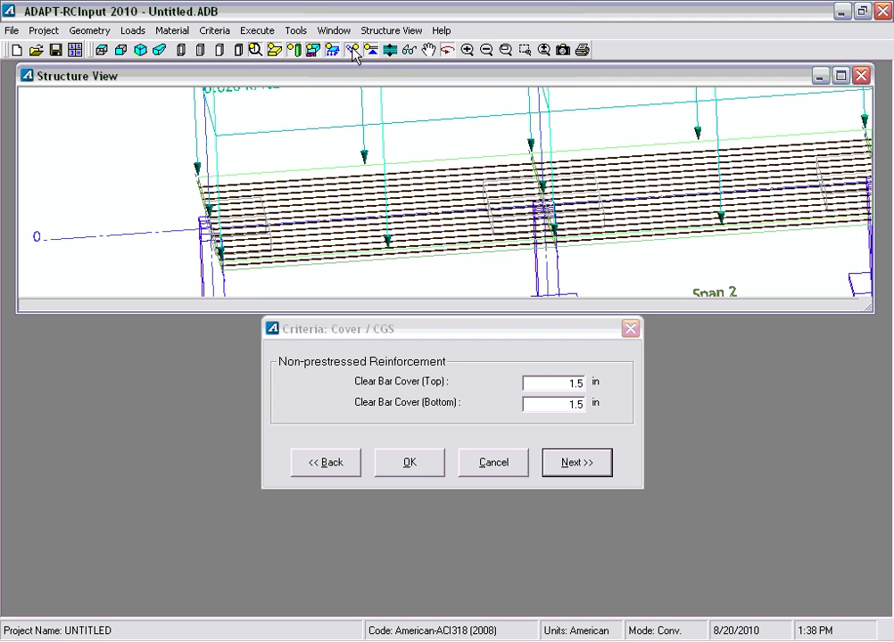
{"action": "left_click", "coordinate": [353, 54]}
{"action": "left_click", "coordinate": [354, 53]}
{"action": "left_click", "coordinate": [354, 54]}
{"action": "left_click", "coordinate": [354, 54]}
{"action": "left_click_drag", "start_coordinate": [357, 214], "coordinate": [329, 200]}
{"action": "left_click", "coordinate": [120, 51]}
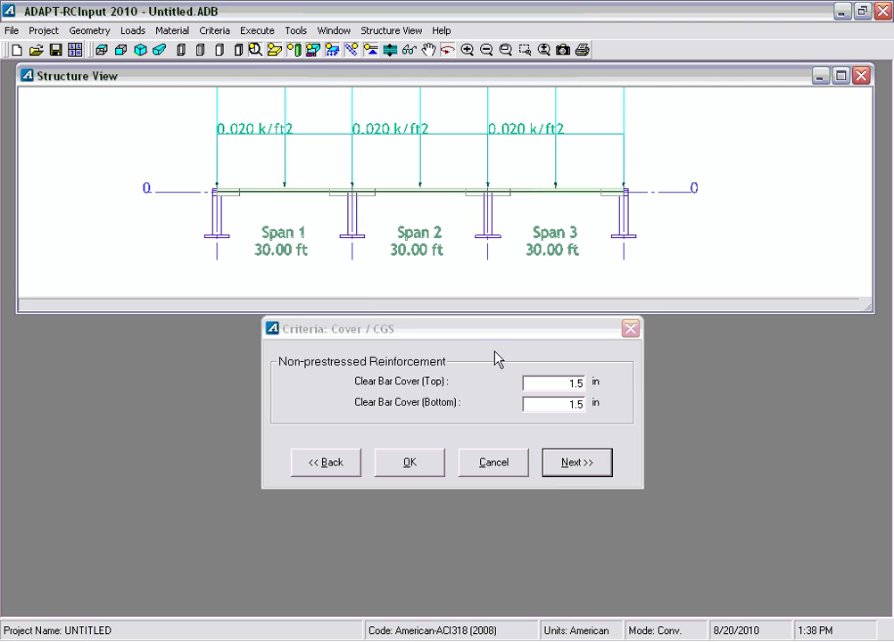
Accept the clear bar covers, set the top and bottom bar extensions to 24 in and proceed to the load combinations.
{"action": "left_click", "coordinate": [424, 341]}
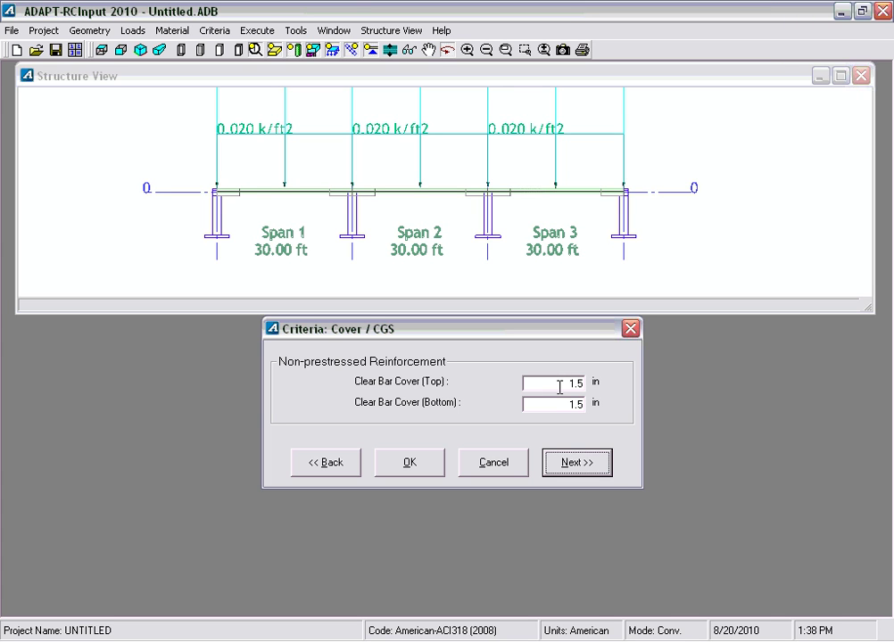
{"action": "left_click", "coordinate": [571, 464]}
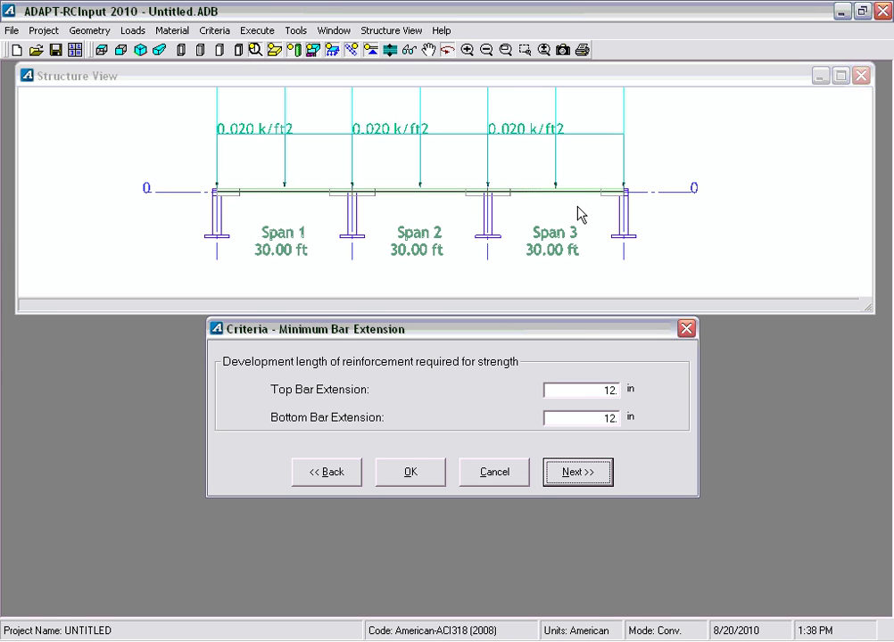
{"action": "double_click", "coordinate": [589, 394]}
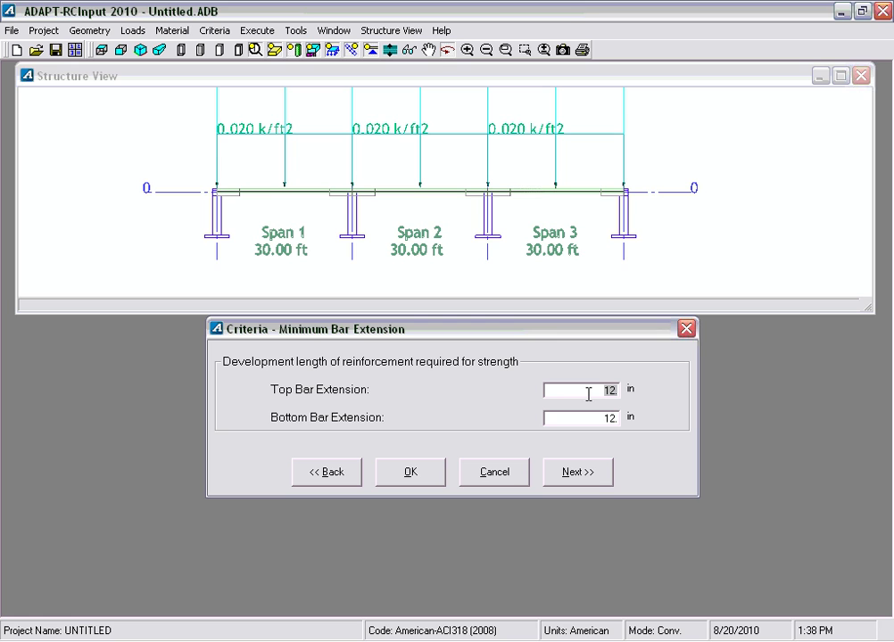
{"action": "type", "text": "24"}
{"action": "key", "text": "Tab"}
{"action": "type", "text": "24"}
{"action": "key", "text": "Tab"}
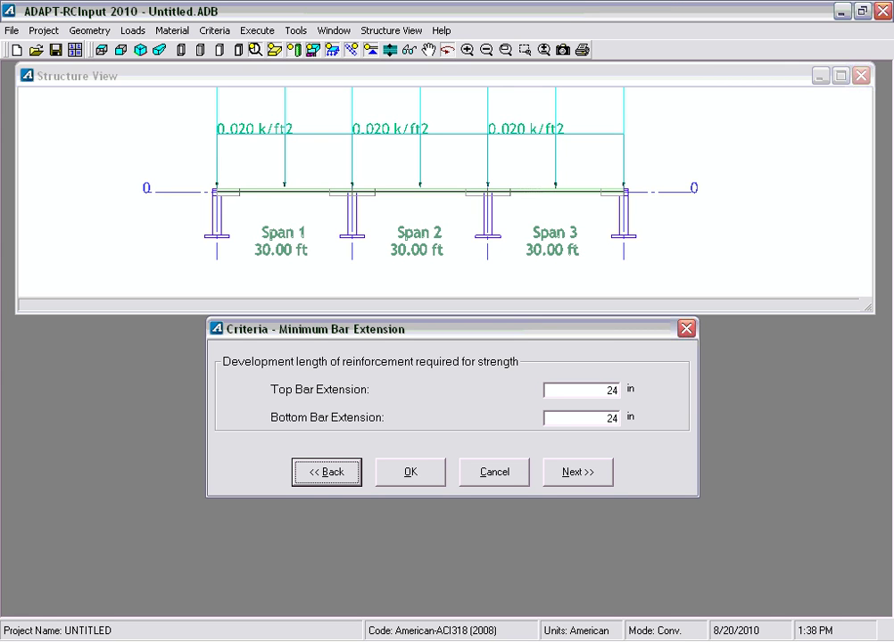
{"action": "left_click", "coordinate": [580, 476]}
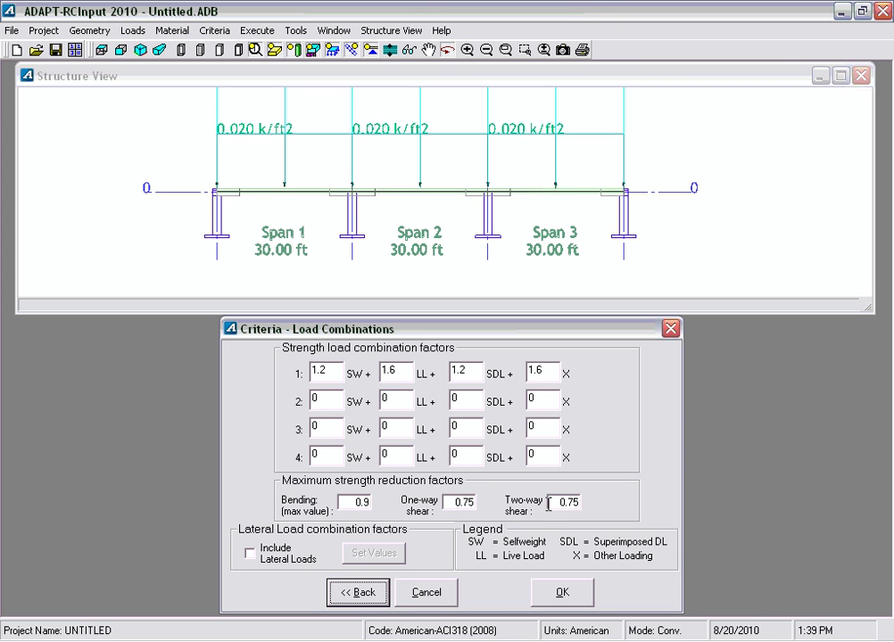
Review the lateral moments and lateral load combination factors, leave lateral loads excluded and accept the load combination criteria.
{"action": "left_click", "coordinate": [251, 555]}
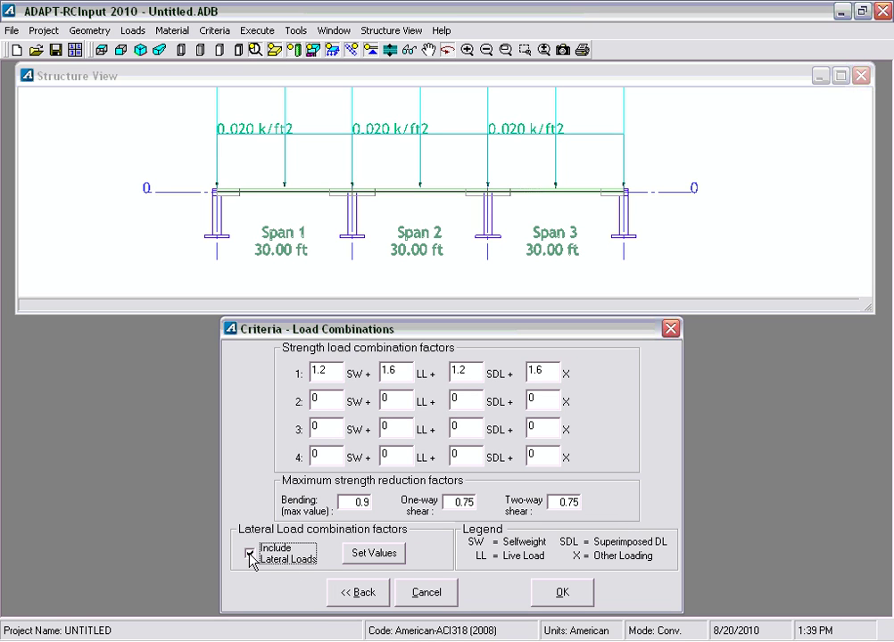
{"action": "left_click", "coordinate": [359, 555]}
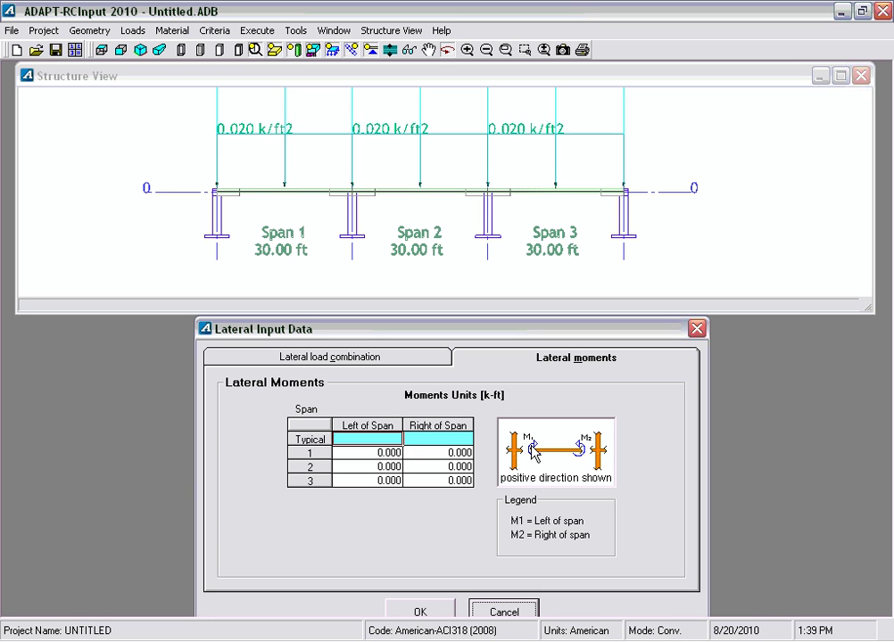
{"action": "left_click", "coordinate": [392, 359]}
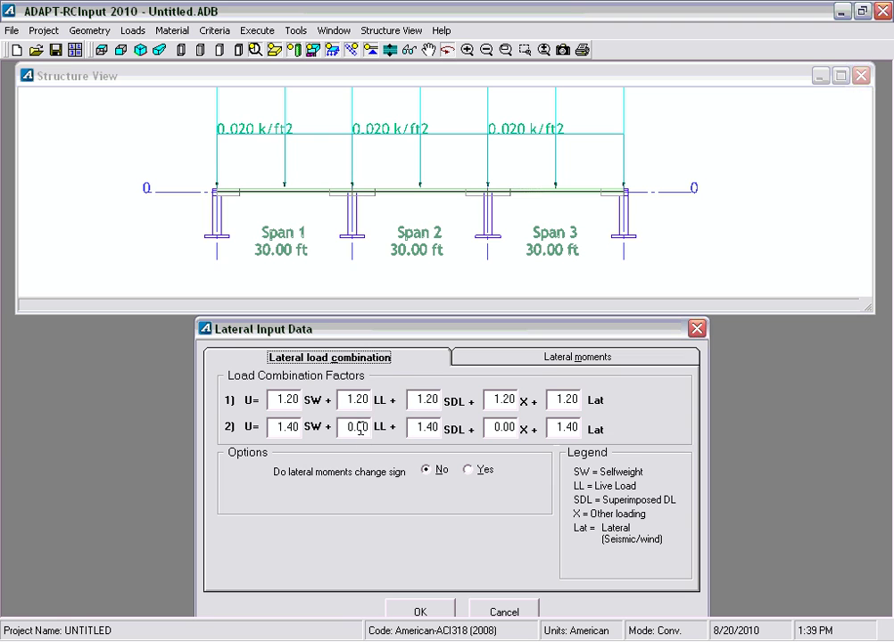
{"action": "left_click", "coordinate": [495, 611]}
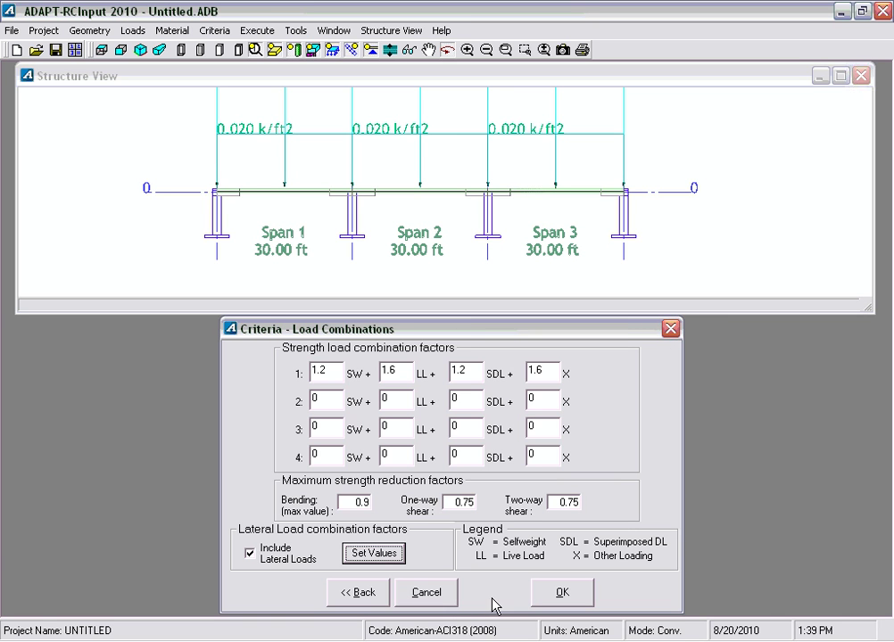
{"action": "left_click", "coordinate": [261, 555]}
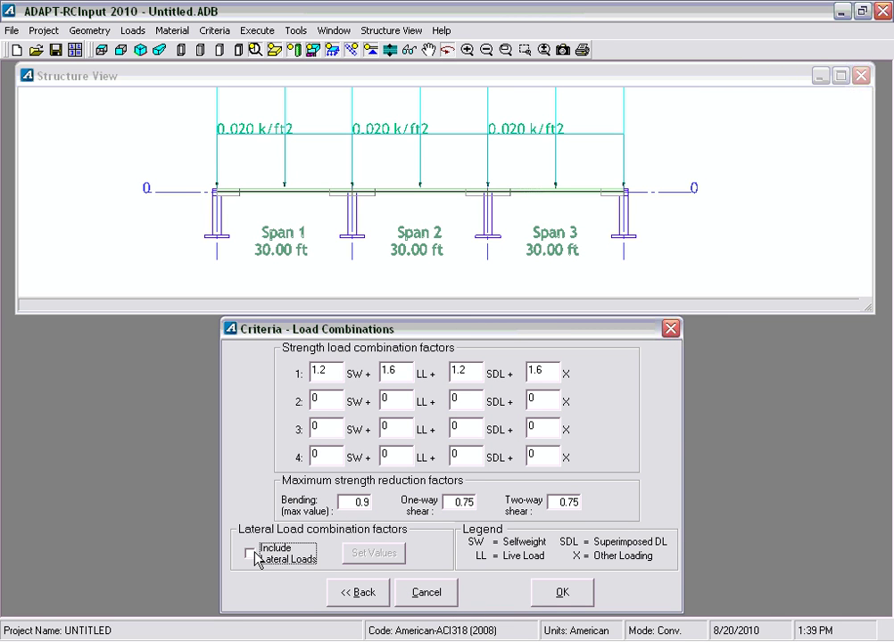
{"action": "left_click", "coordinate": [557, 593]}
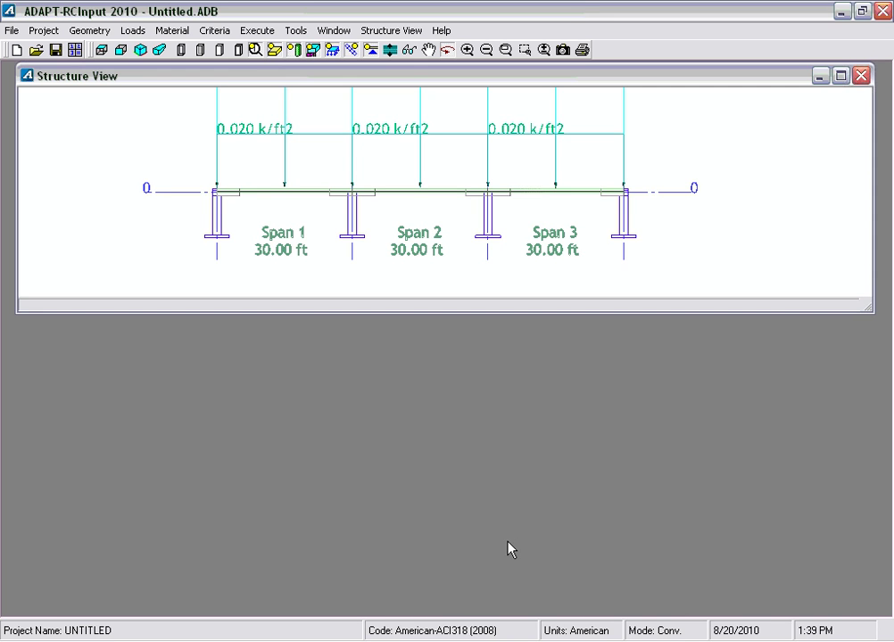
Check the RC2010.ADB file and the RC2010 folder in the project save dialog and leave it without saving.
{"action": "left_click", "coordinate": [12, 31]}
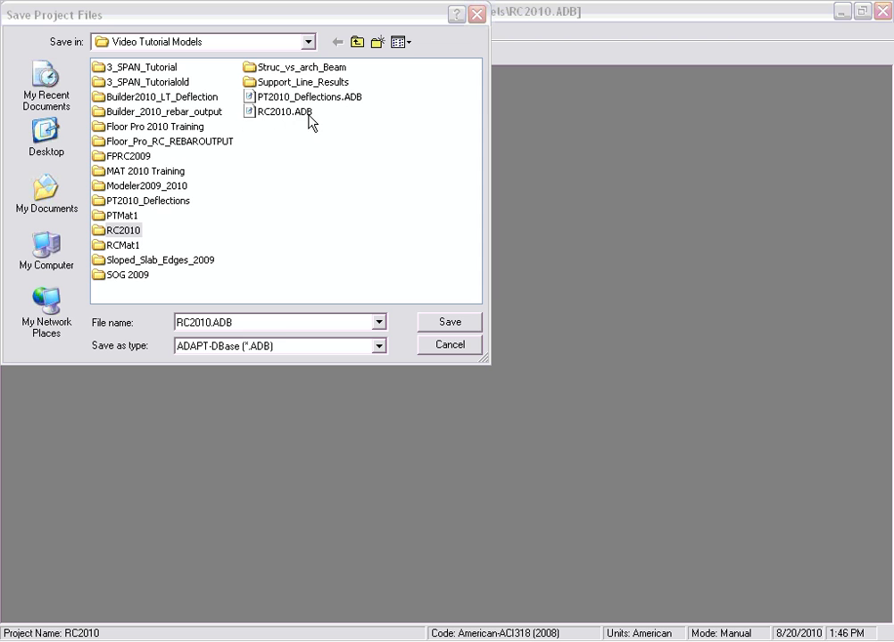
{"action": "left_click", "coordinate": [268, 114]}
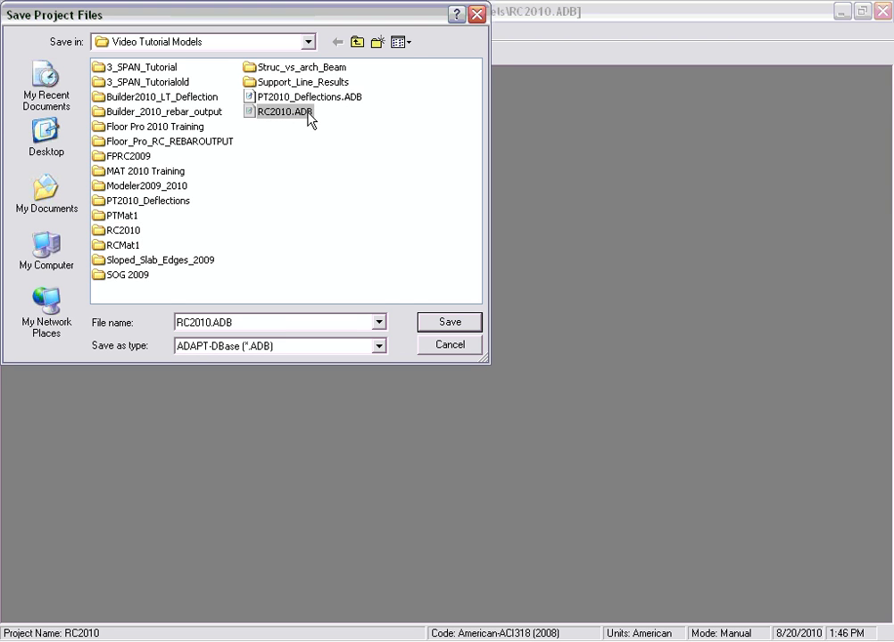
{"action": "left_click", "coordinate": [115, 234]}
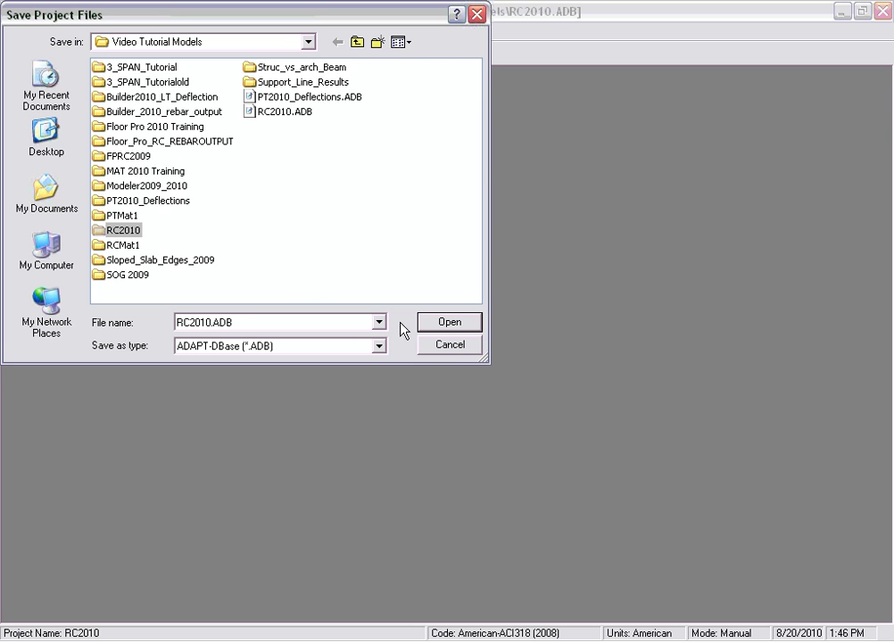
{"action": "left_click", "coordinate": [435, 348]}
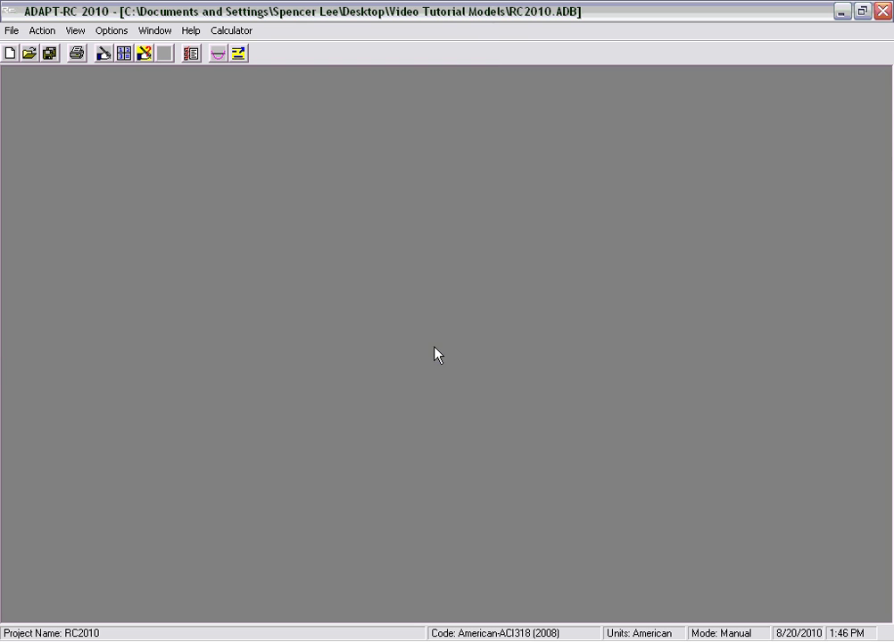
Execute the analysis of the RC2010 project and open the report generator.
{"action": "left_click", "coordinate": [125, 56]}
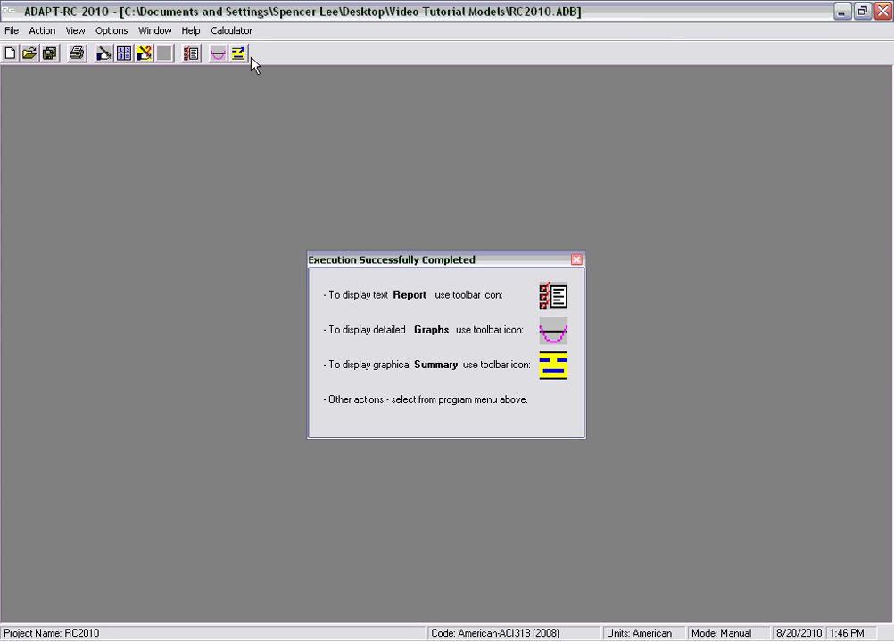
{"action": "left_click", "coordinate": [191, 57]}
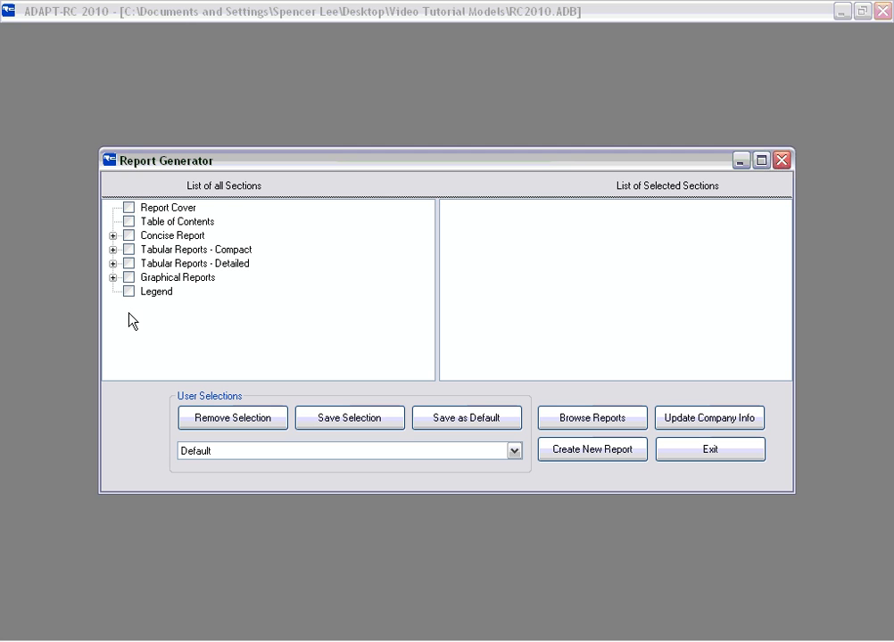
Include the Report Cover and the compact tabular section 4 - Calculated Section Properties in the report.
{"action": "left_click", "coordinate": [128, 208]}
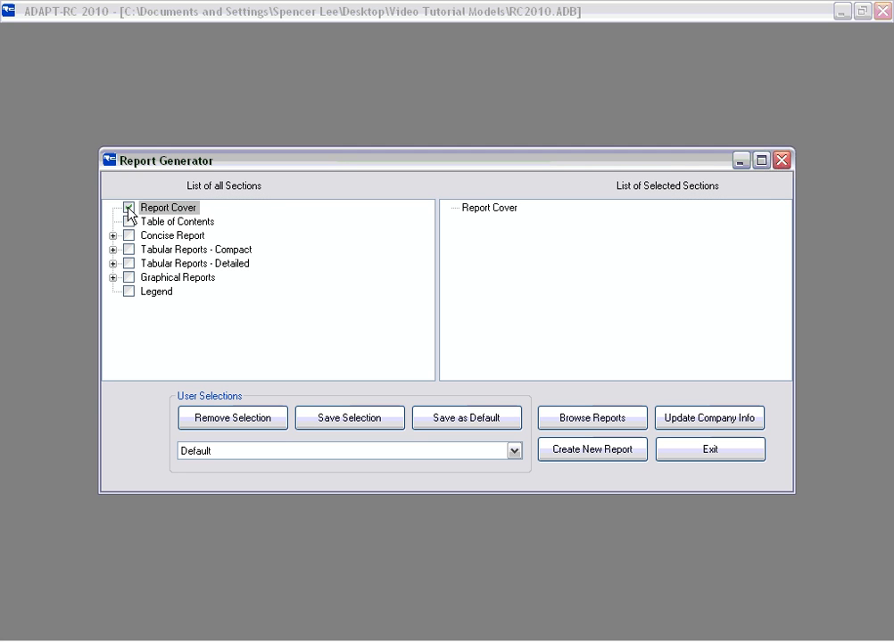
{"action": "left_click", "coordinate": [114, 250]}
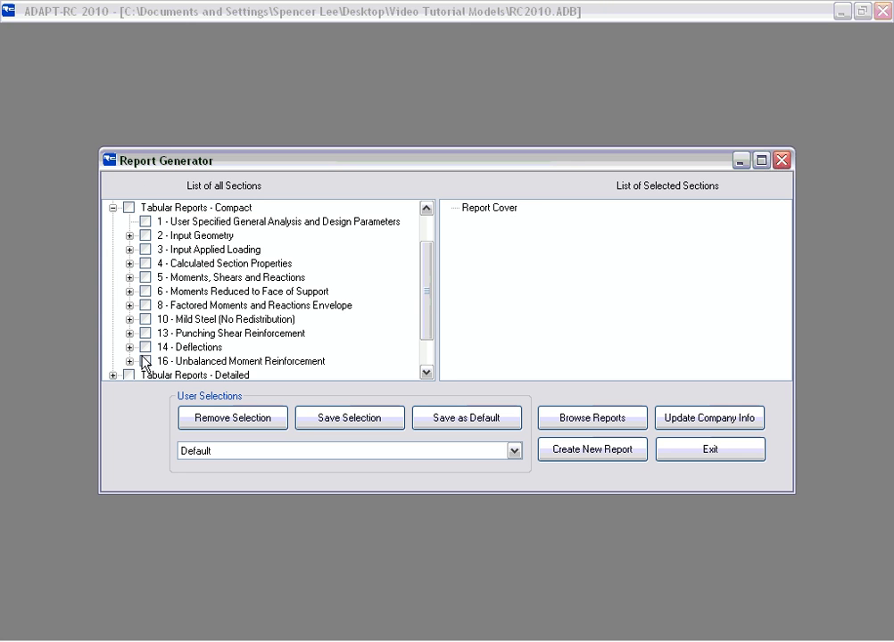
{"action": "left_click", "coordinate": [145, 265]}
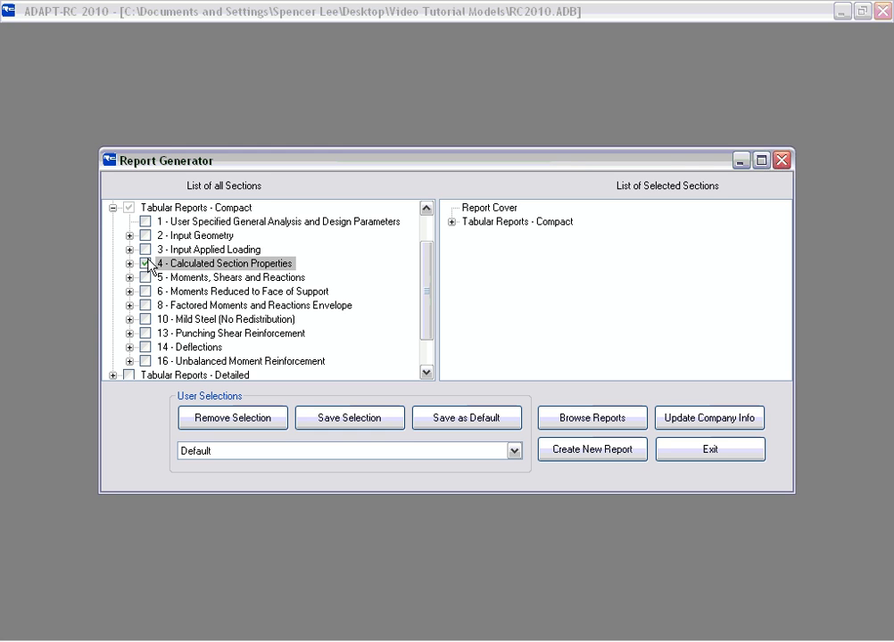
Create a new RTF report from the selected sections and save it as Section_Properties in the RC2010 folder.
{"action": "left_click", "coordinate": [606, 450]}
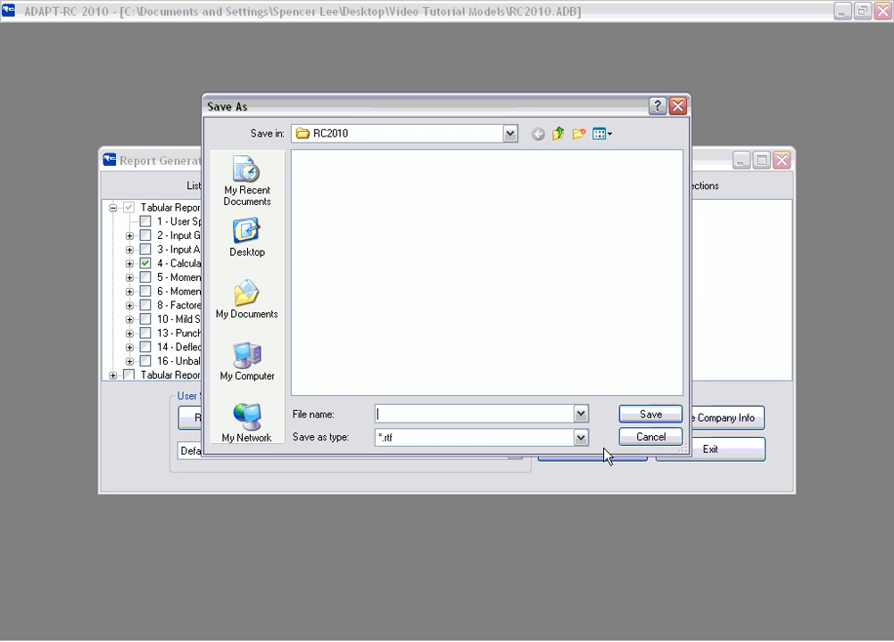
{"action": "type", "text": "Section"}
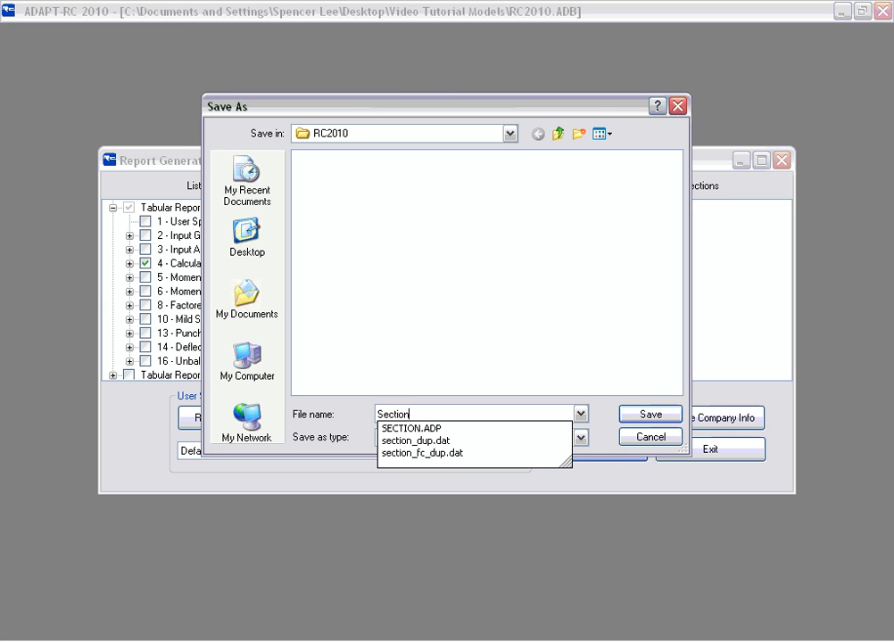
{"action": "type", "text": "_Properti"}
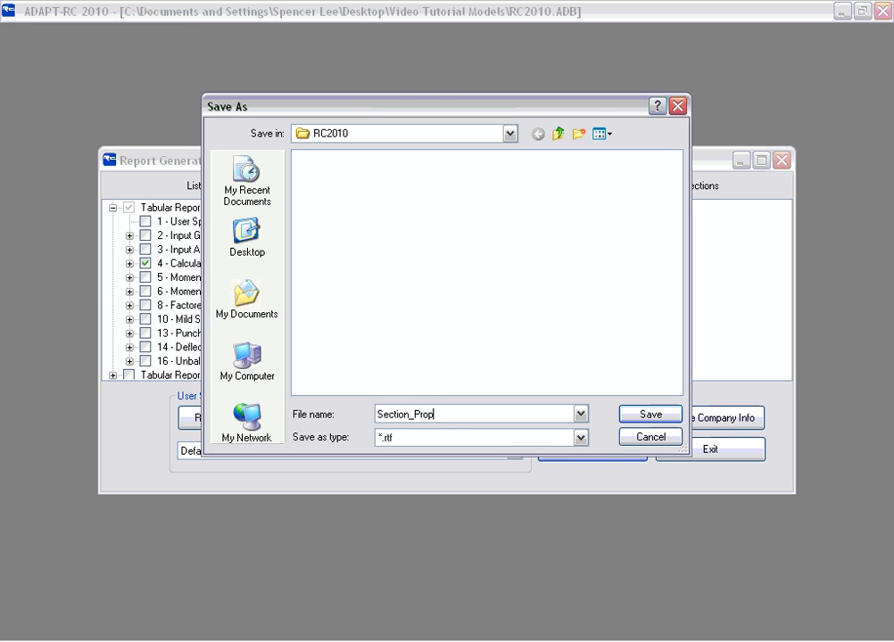
{"action": "type", "text": "es"}
{"action": "key", "text": "Return"}
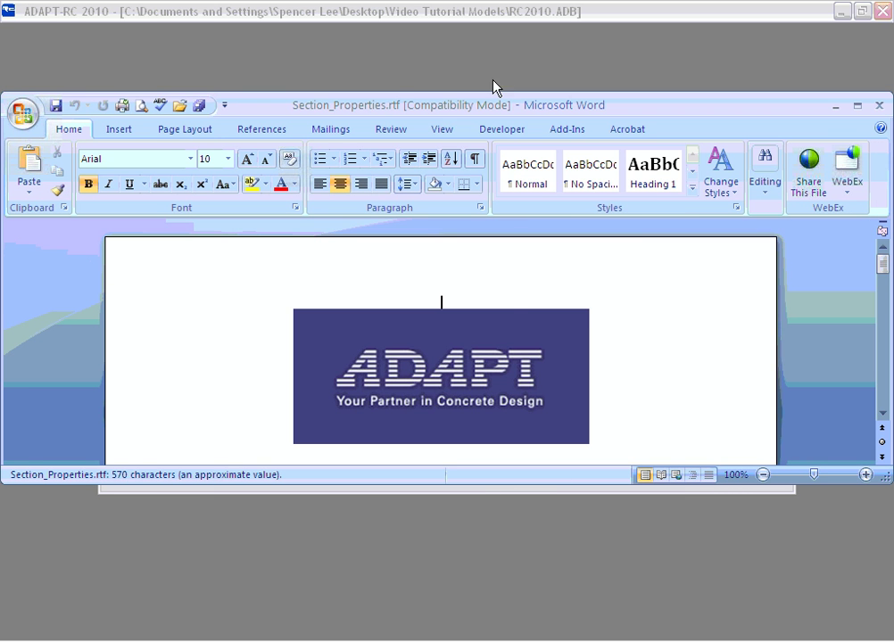
Maximize the Section_Properties report in Word and read through its cover page and the section properties table for the non-uniform spans.
{"action": "left_click", "coordinate": [857, 105]}
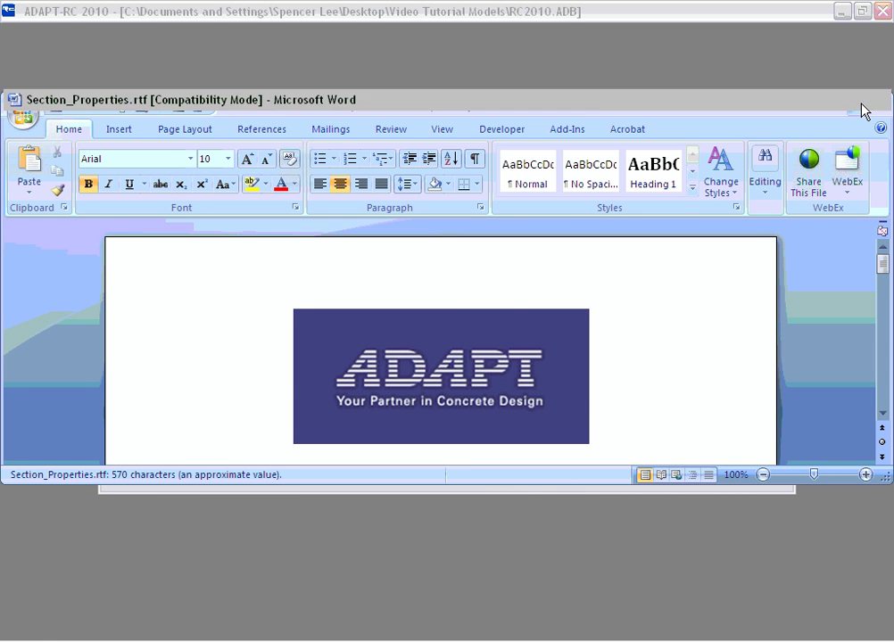
{"action": "scroll", "coordinate": [531, 262], "scroll_direction": "down", "scroll_amount": 2}
{"action": "scroll", "coordinate": [443, 279], "scroll_direction": "up", "scroll_amount": 1}
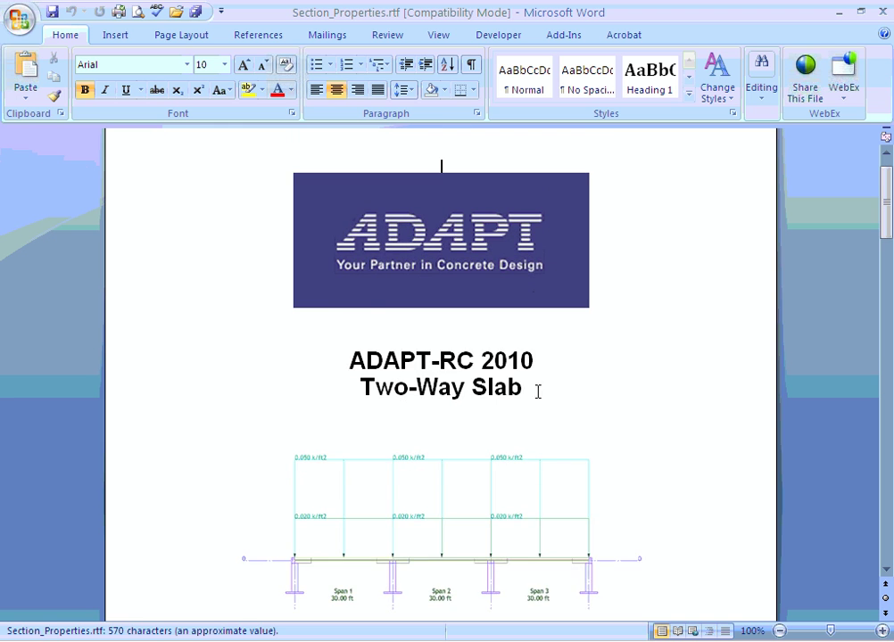
{"action": "scroll", "coordinate": [413, 357], "scroll_direction": "down", "scroll_amount": 4}
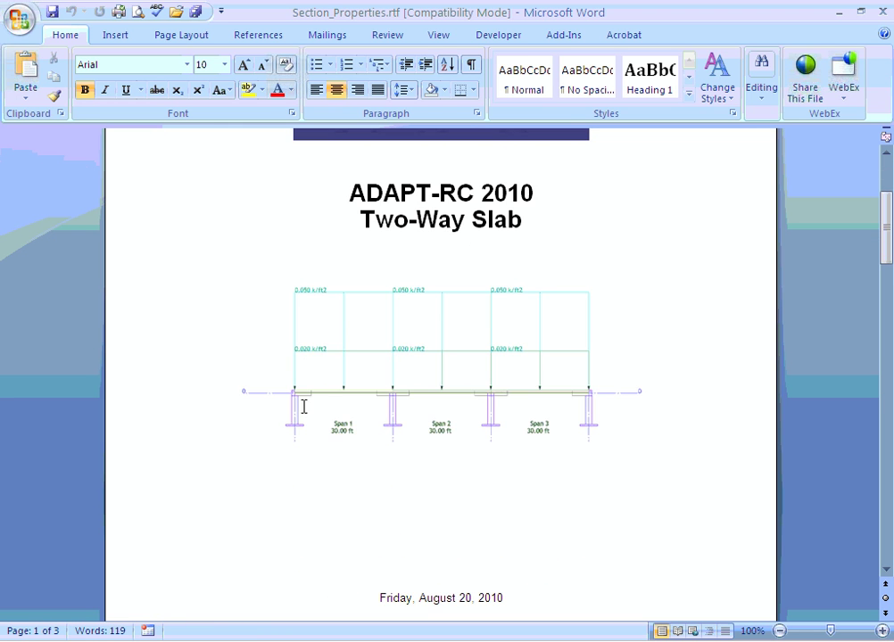
{"action": "scroll", "coordinate": [482, 337], "scroll_direction": "down", "scroll_amount": 7}
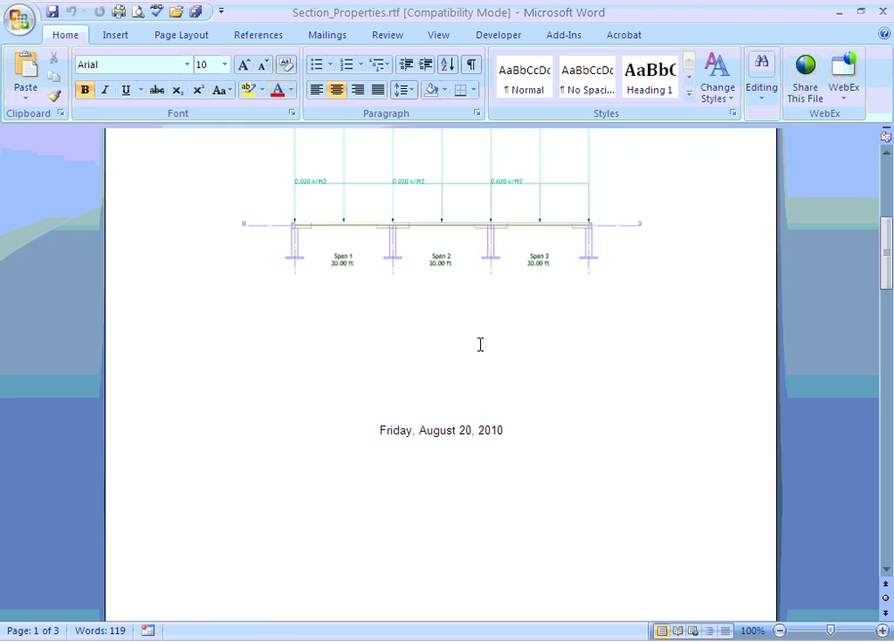
{"action": "scroll", "coordinate": [480, 345], "scroll_direction": "down", "scroll_amount": 7}
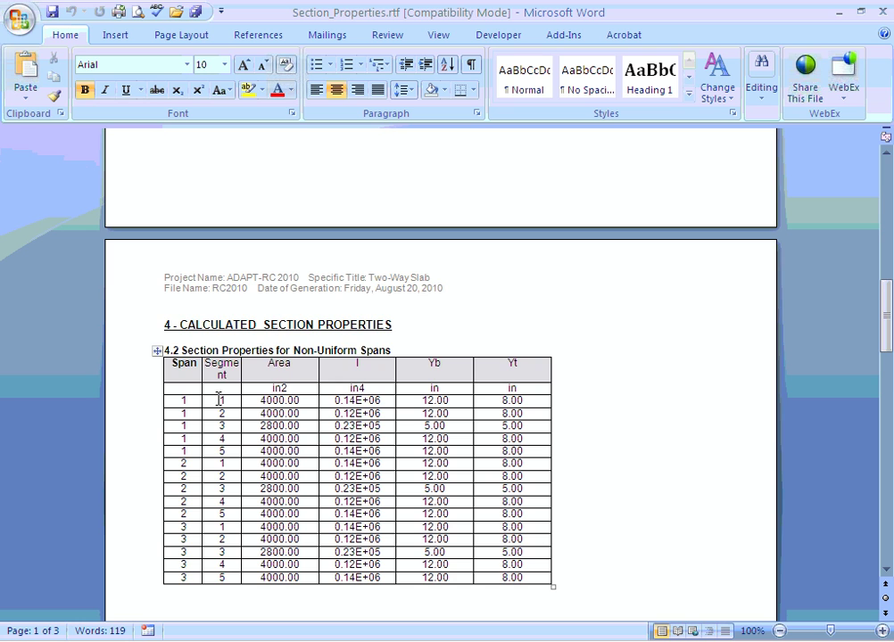
{"action": "scroll", "coordinate": [376, 562], "scroll_direction": "down", "scroll_amount": 1}
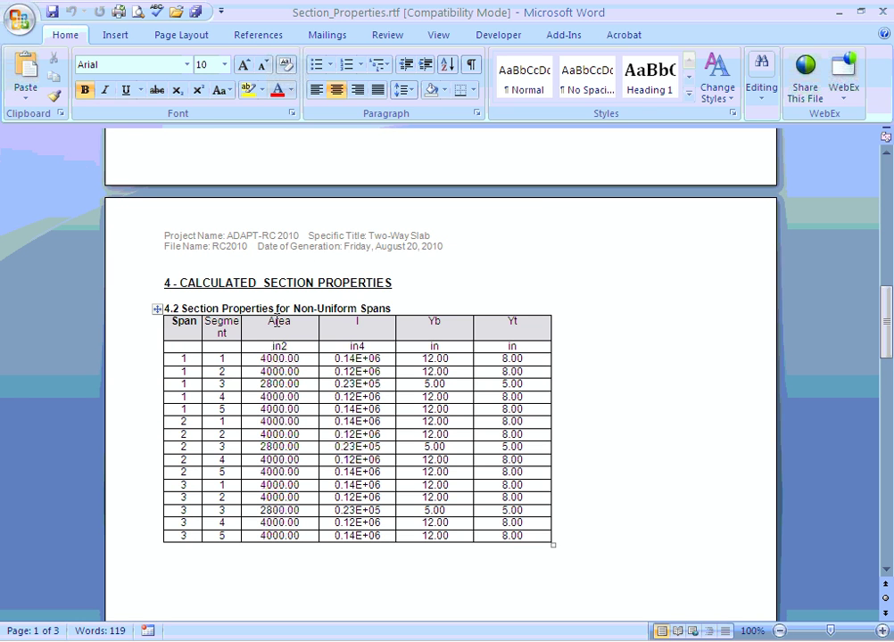
{"action": "scroll", "coordinate": [276, 321], "scroll_direction": "down", "scroll_amount": 2}
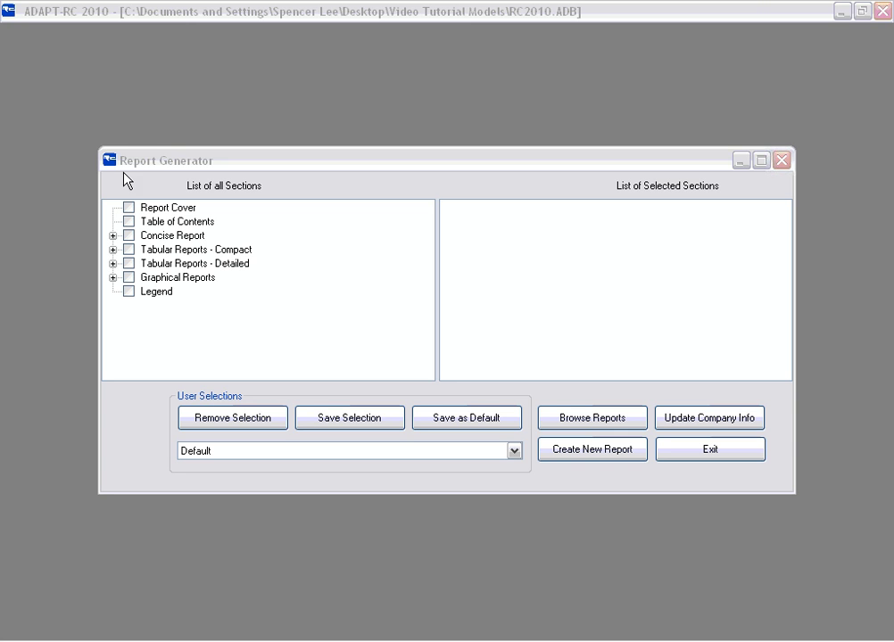
Create a new report from all Graphical Reports, replacing Graphical.rtf in the RC2010 folder, and review its diagrams.
{"action": "left_click", "coordinate": [129, 277]}
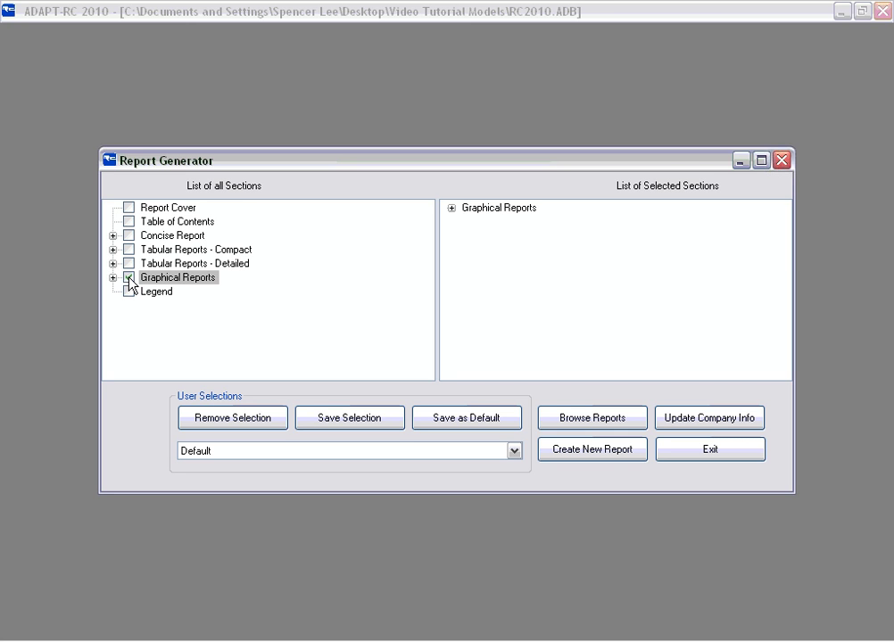
{"action": "left_click", "coordinate": [623, 455]}
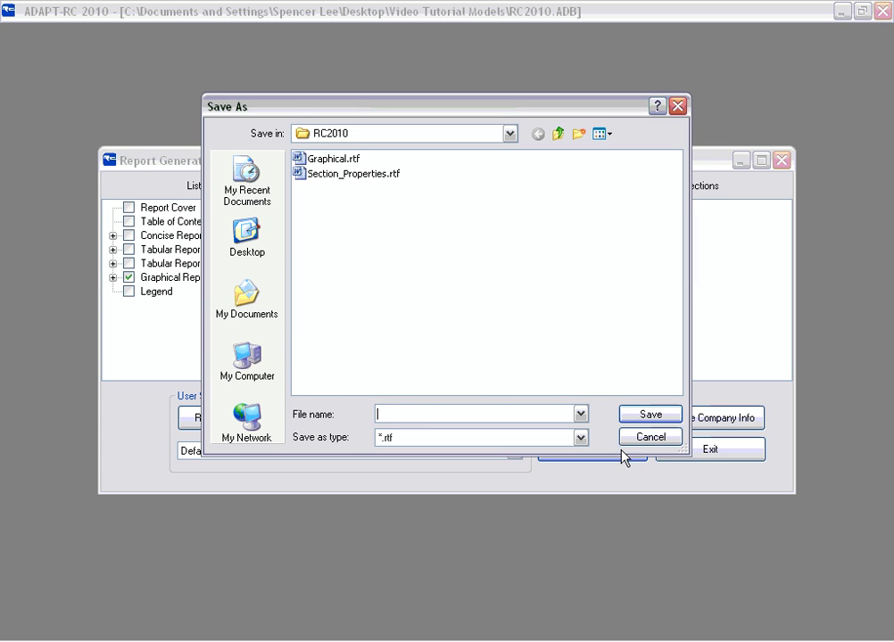
{"action": "double_click", "coordinate": [335, 161]}
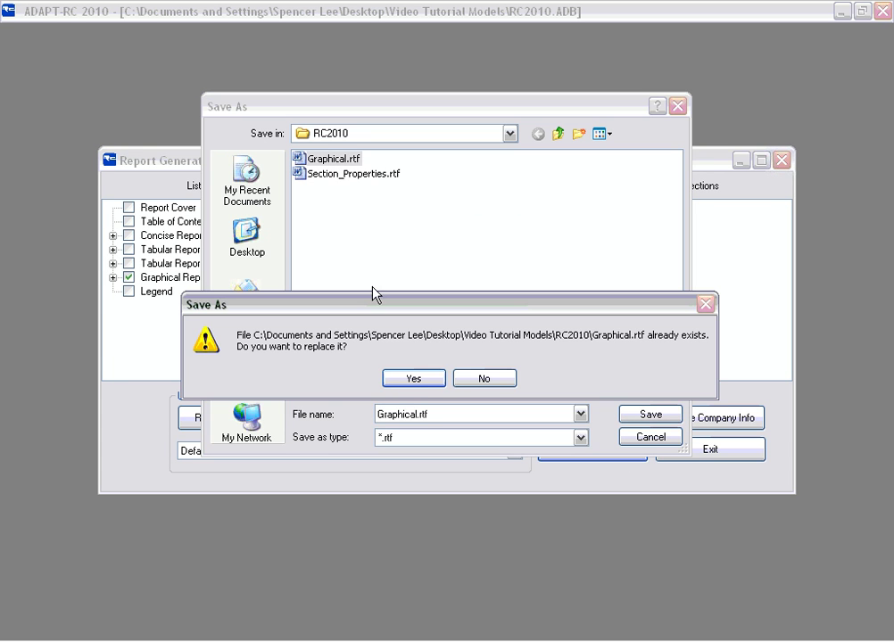
{"action": "left_click", "coordinate": [422, 387]}
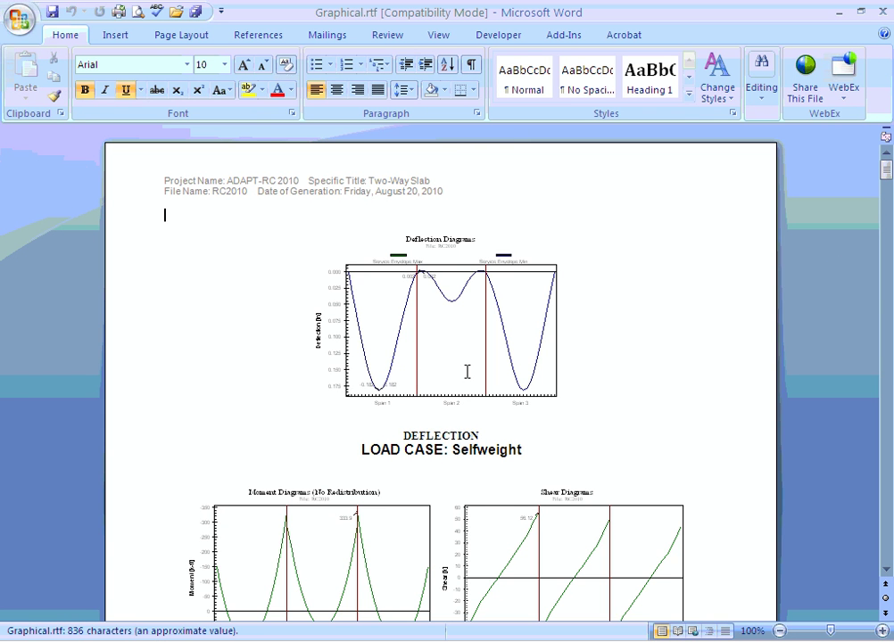
{"action": "left_click_drag", "start_coordinate": [887, 169], "coordinate": [886, 318]}
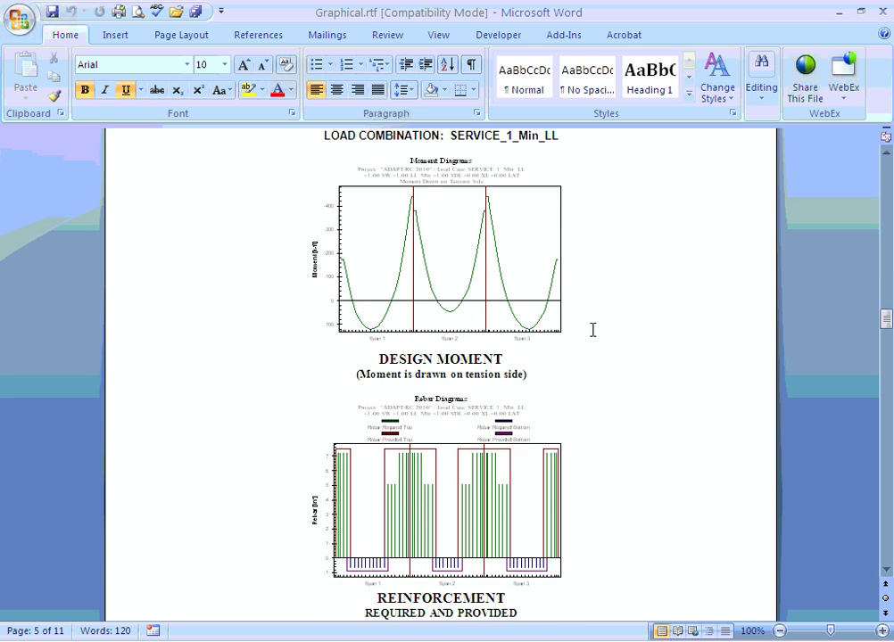
{"action": "left_click", "coordinate": [882, 11]}
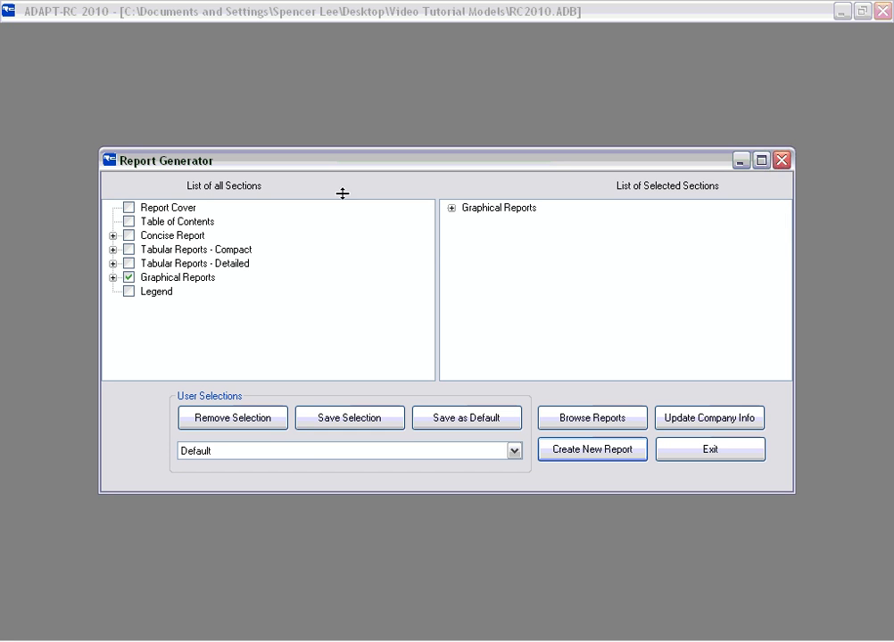
Check the company information settings and the saved user selections without changing them, and exit the report generator.
{"action": "left_click", "coordinate": [696, 423]}
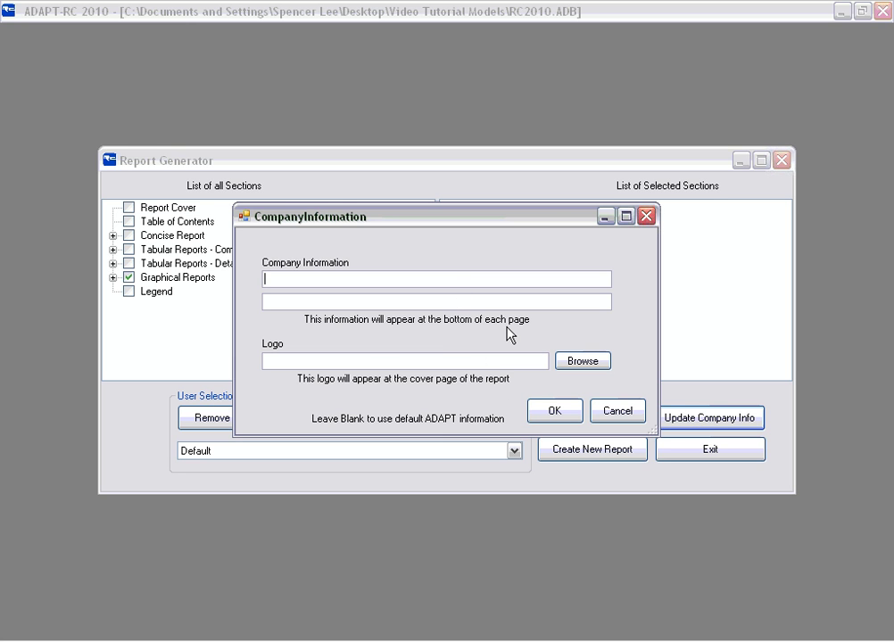
{"action": "left_click", "coordinate": [609, 413]}
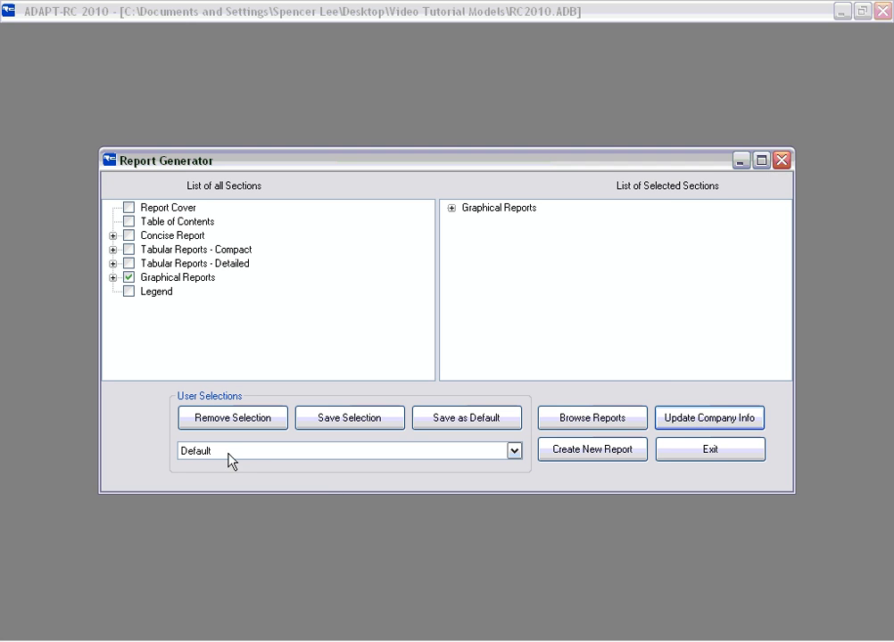
{"action": "left_click", "coordinate": [513, 451]}
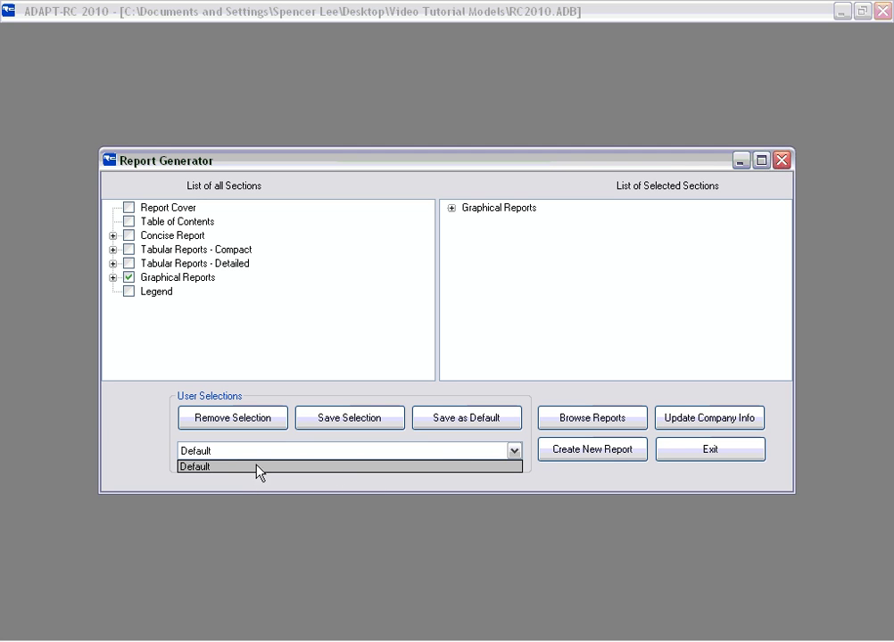
{"action": "left_click", "coordinate": [678, 453]}
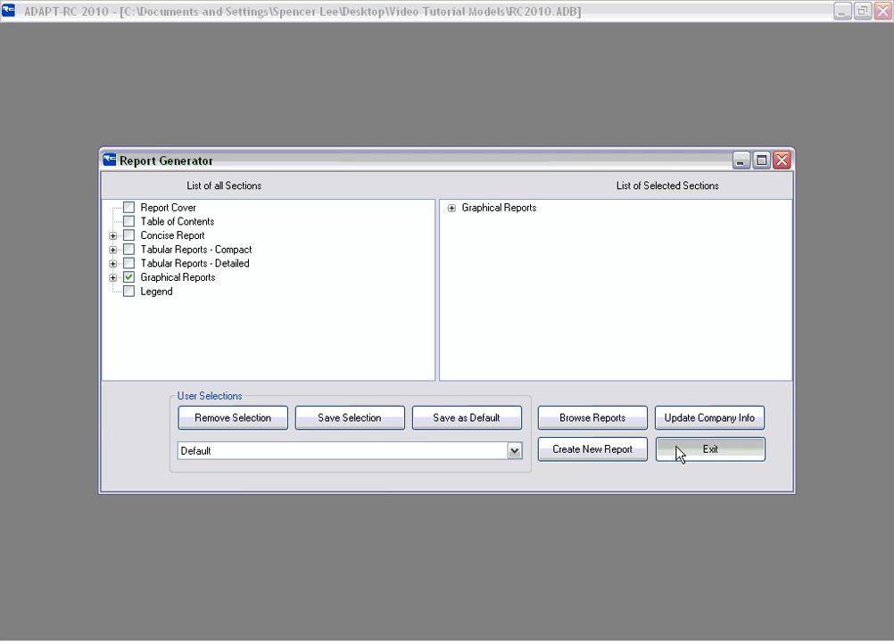
{"action": "left_click", "coordinate": [678, 451]}
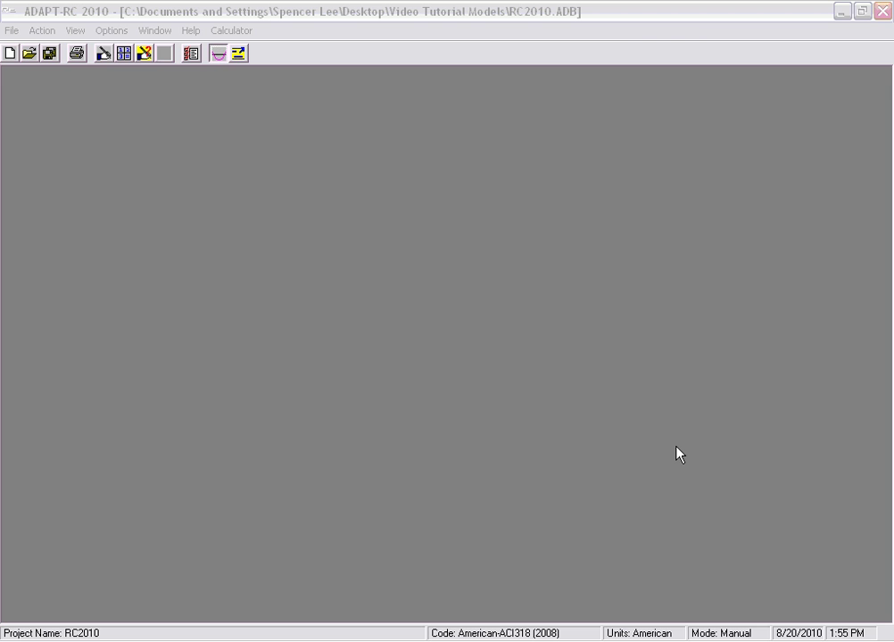
View the deflection, shear and bending moment diagrams of all three spans and close each graph.
{"action": "left_click", "coordinate": [217, 55]}
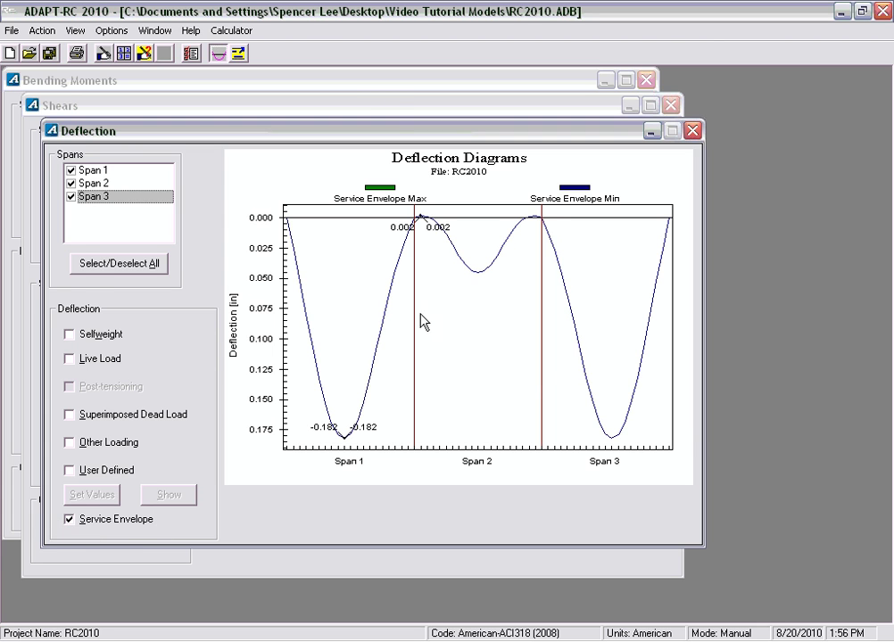
{"action": "left_click", "coordinate": [692, 131]}
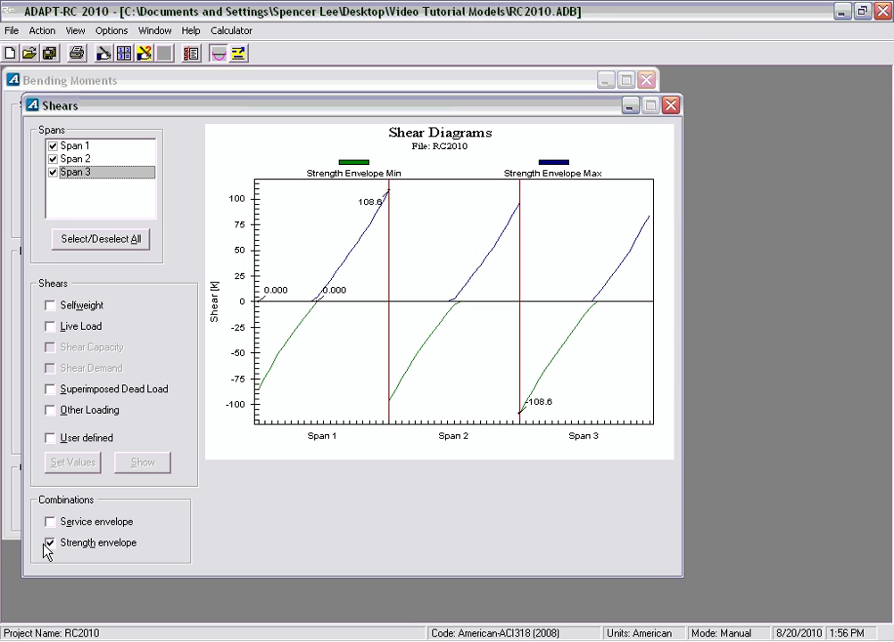
{"action": "left_click", "coordinate": [670, 105]}
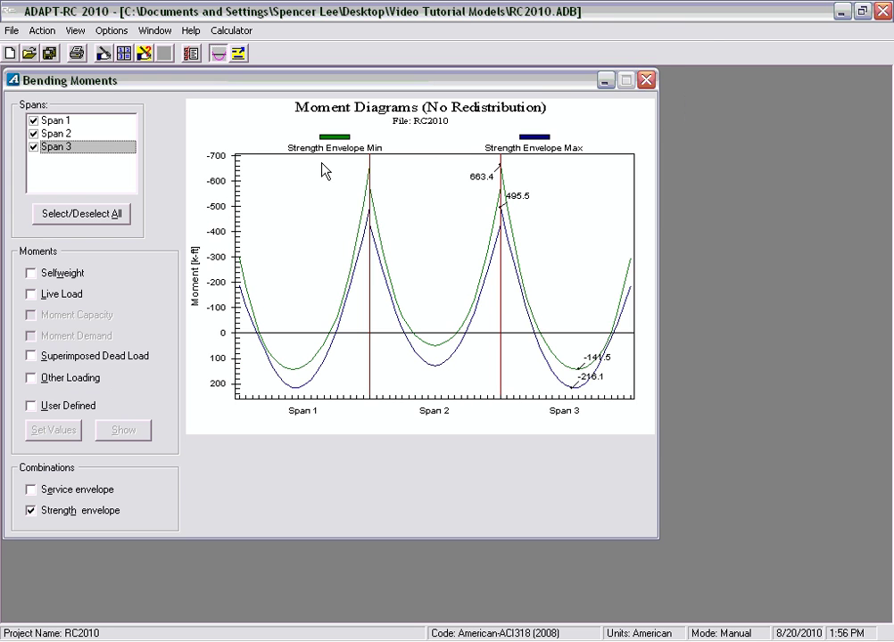
{"action": "left_click_drag", "start_coordinate": [149, 89], "coordinate": [205, 122]}
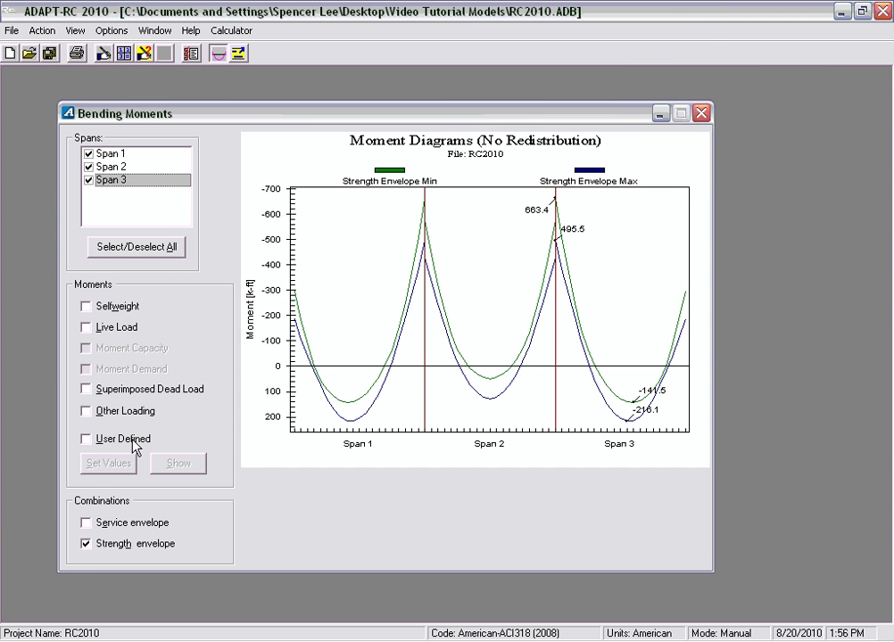
{"action": "left_click", "coordinate": [701, 112]}
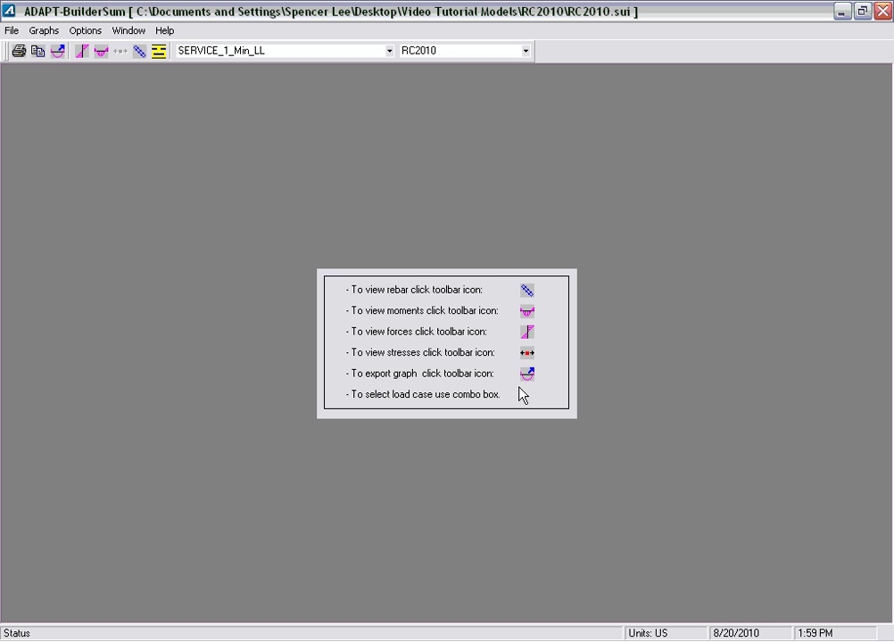
Select the Envelope load case in ADAPT-BuilderSum and display its forces, moments and rebar diagrams.
{"action": "left_click", "coordinate": [390, 50]}
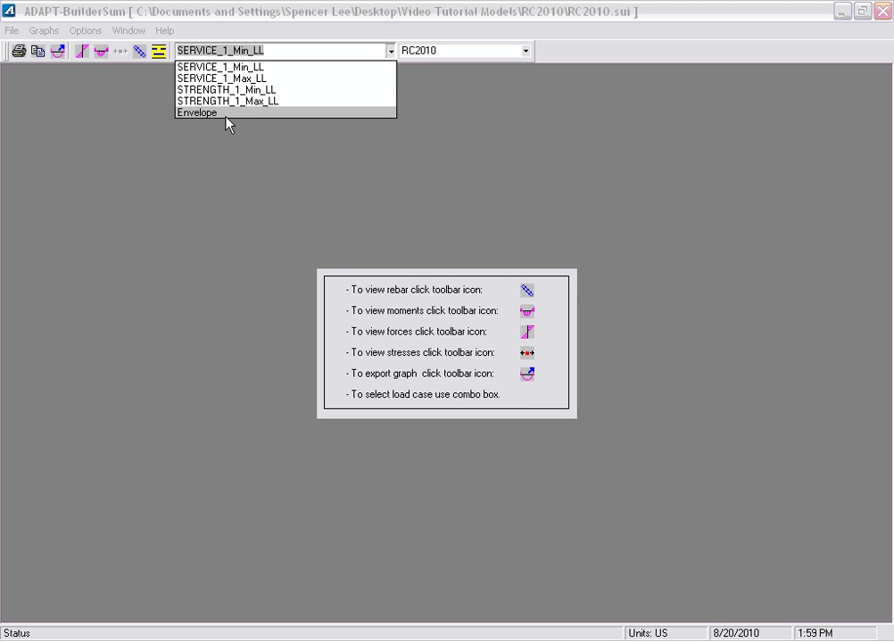
{"action": "left_click", "coordinate": [228, 114]}
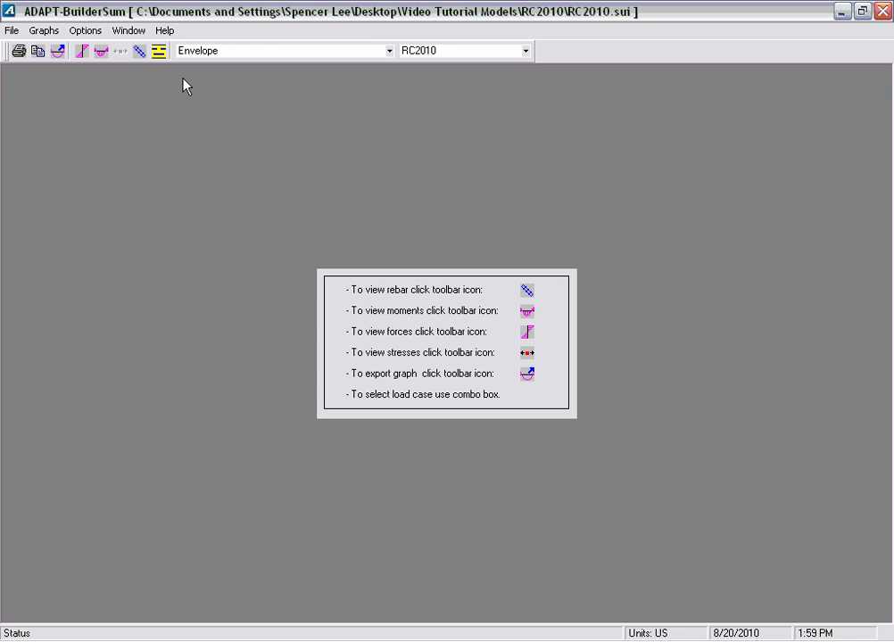
{"action": "left_click", "coordinate": [81, 52]}
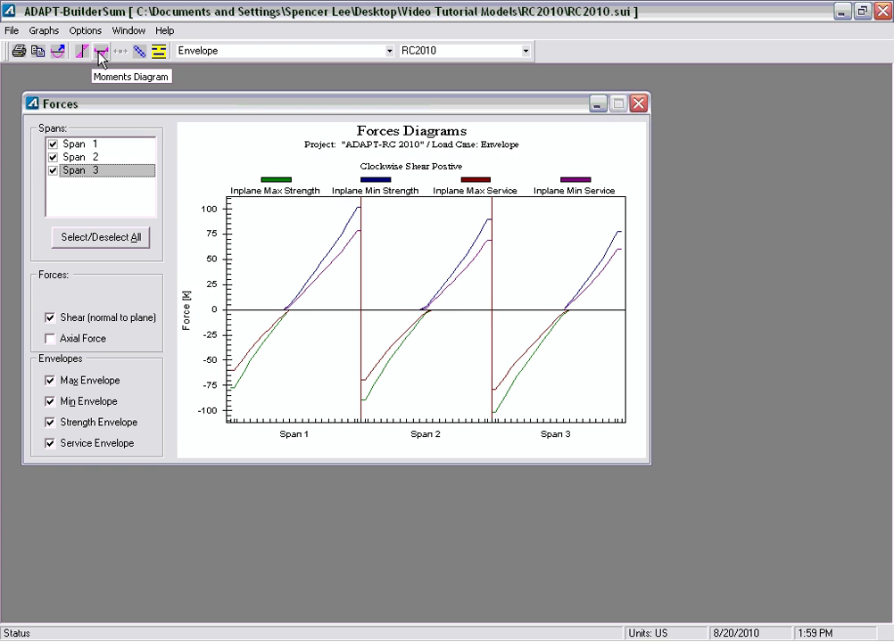
{"action": "left_click", "coordinate": [101, 54]}
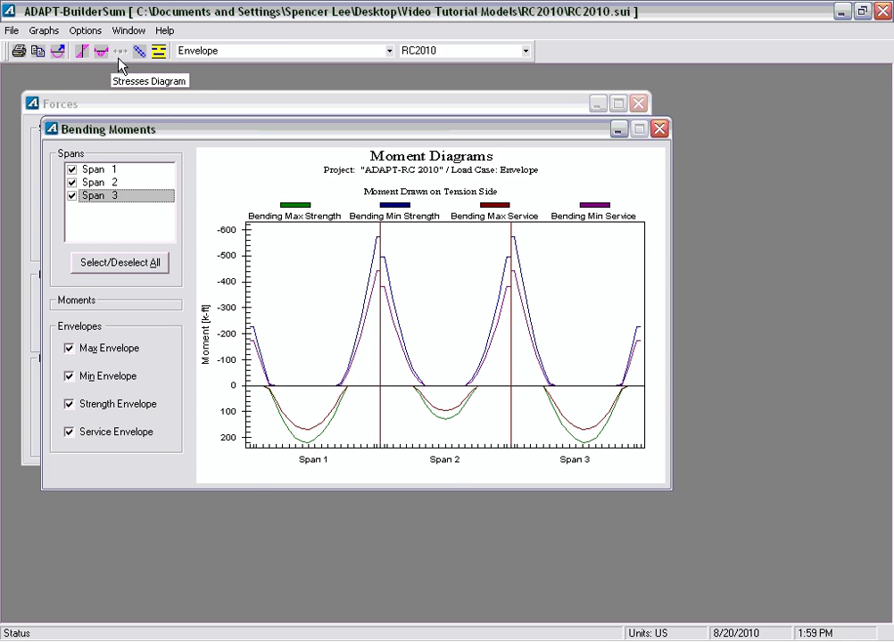
{"action": "left_click", "coordinate": [137, 55]}
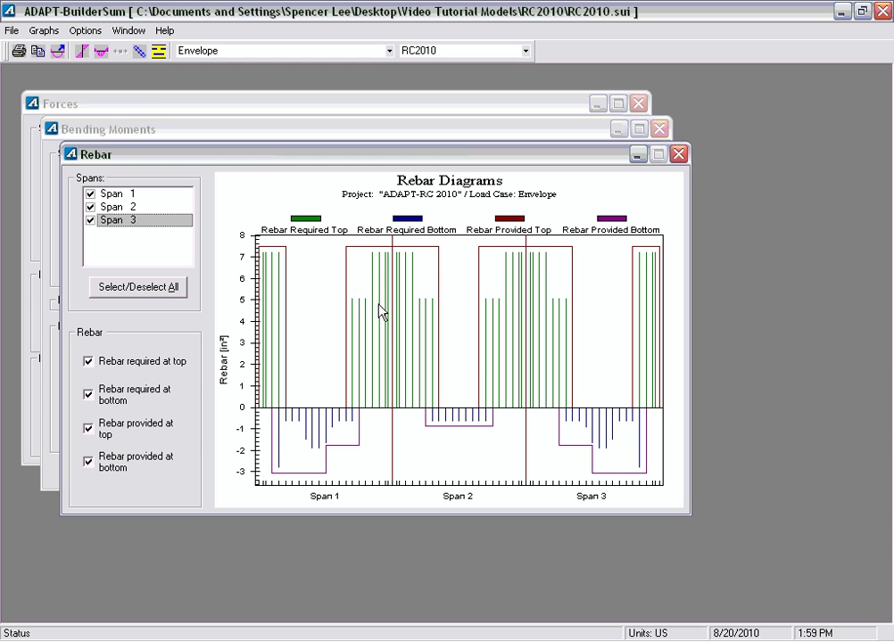
Open the summary sheet for the Envelope load case and examine it down to the designer's notes.
{"action": "left_click", "coordinate": [158, 52]}
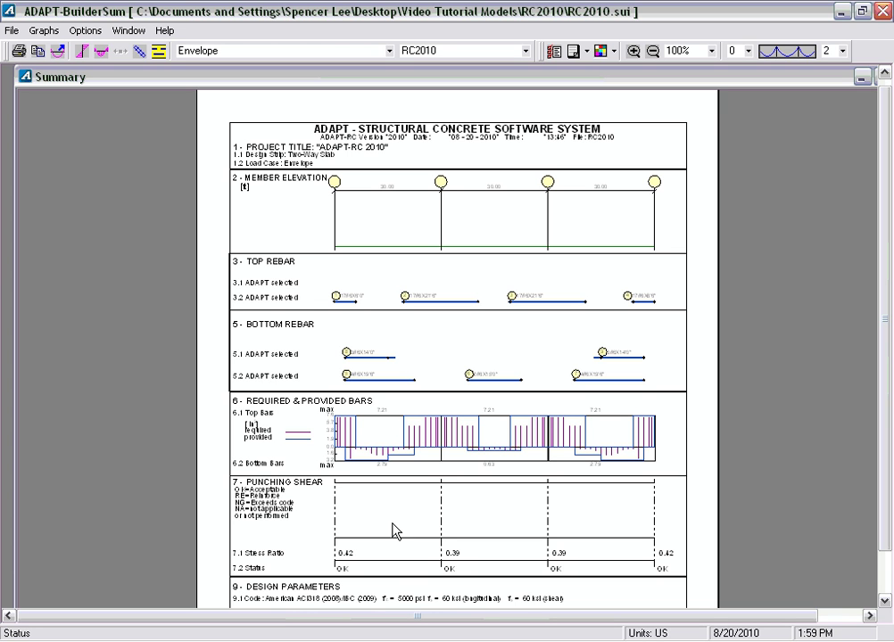
{"action": "left_click", "coordinate": [886, 601]}
{"action": "left_click", "coordinate": [886, 601]}
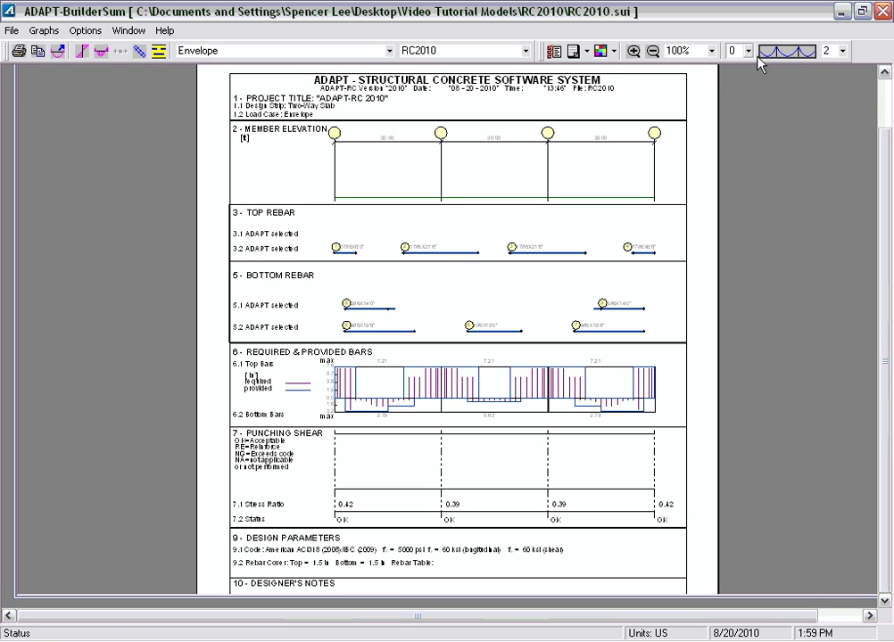
Narrow the span range shown in the summary sheet by setting its end value to 1 and then to 0.
{"action": "left_click", "coordinate": [843, 51]}
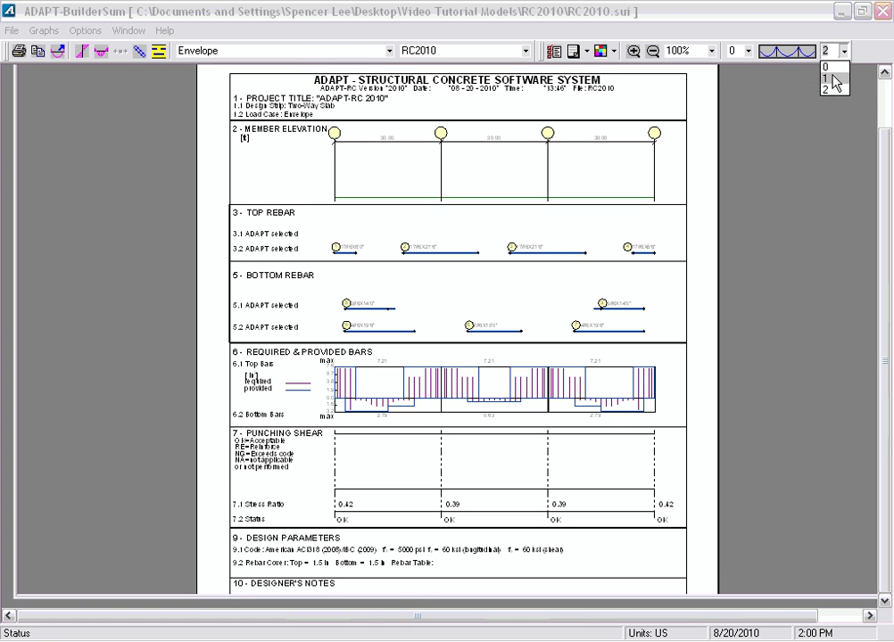
{"action": "left_click", "coordinate": [832, 76]}
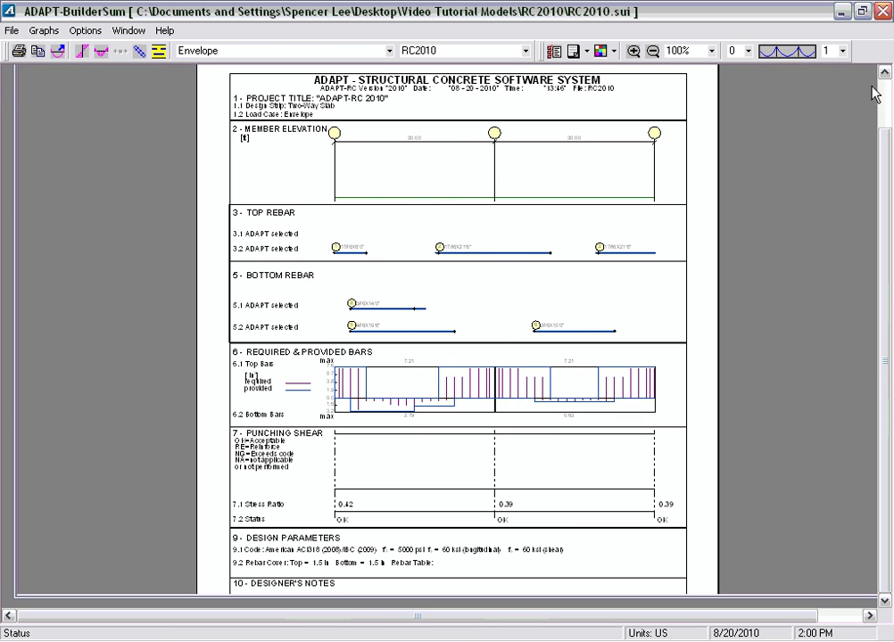
{"action": "left_click", "coordinate": [844, 52]}
{"action": "left_click", "coordinate": [835, 67]}
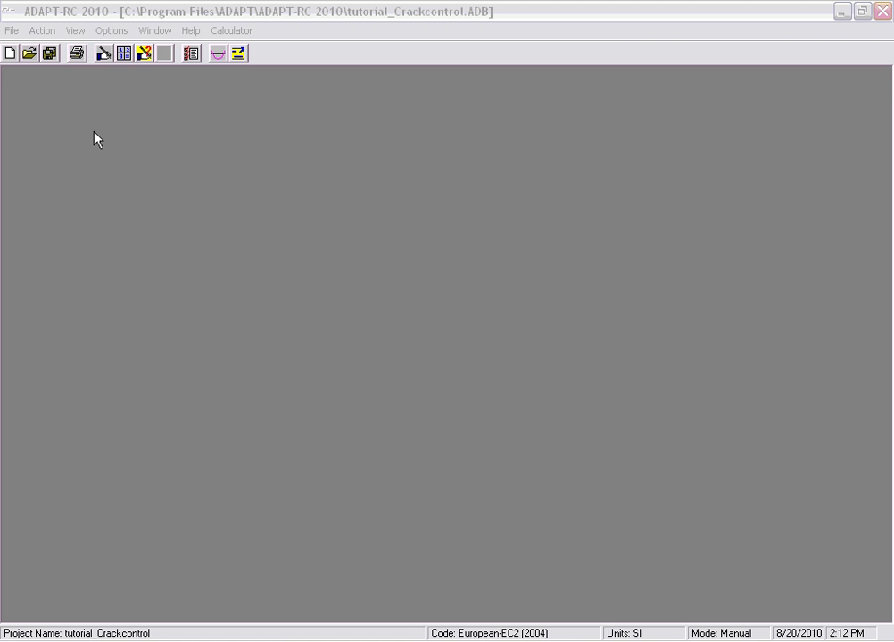
Open the tutorial_Crackcontrol project in the ADAPT-RC input editor and view its material settings.
{"action": "left_click", "coordinate": [104, 53]}
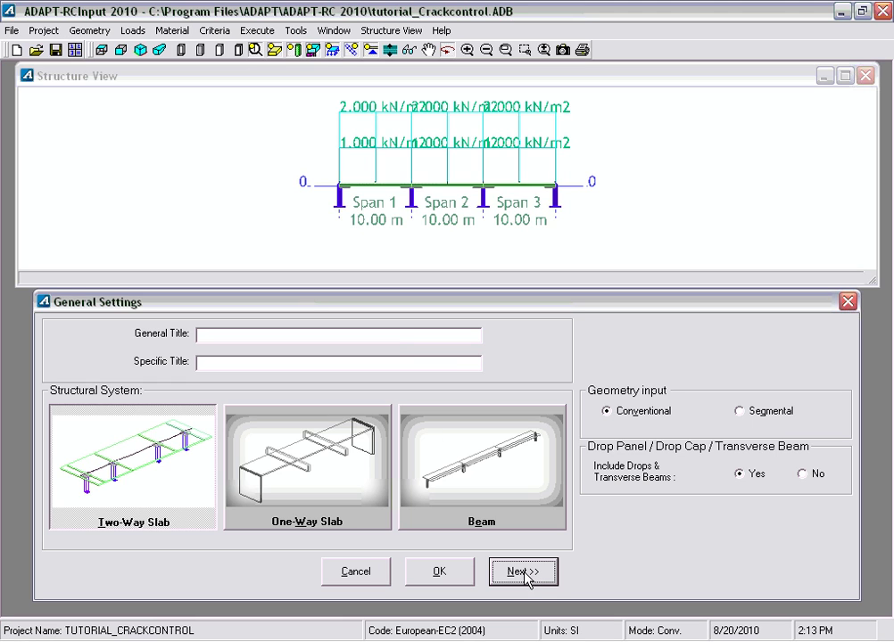
{"action": "left_click", "coordinate": [172, 30]}
{"action": "left_click", "coordinate": [174, 62]}
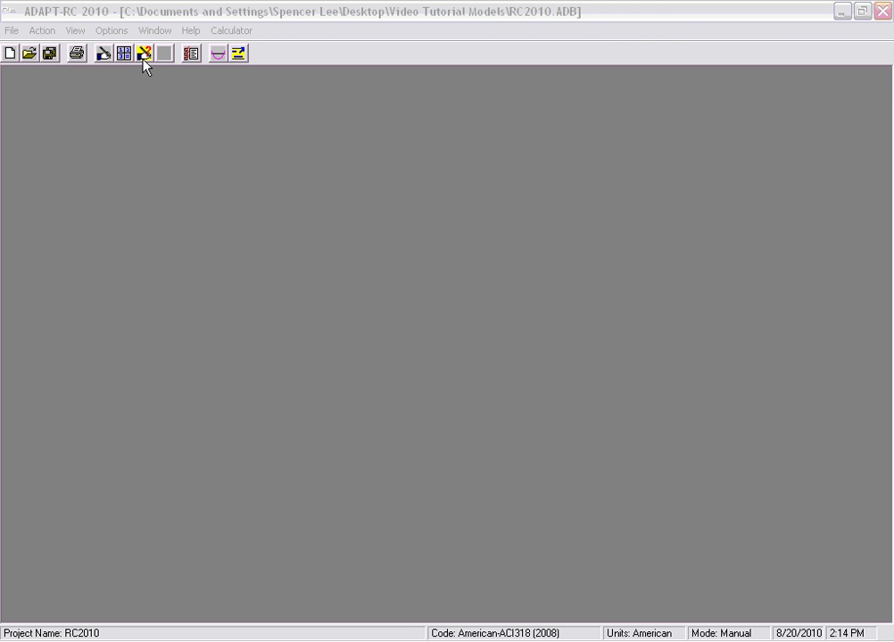
Review the three investigation mode options and choose Investigate capacity & compare with design moment.
{"action": "left_click", "coordinate": [114, 31]}
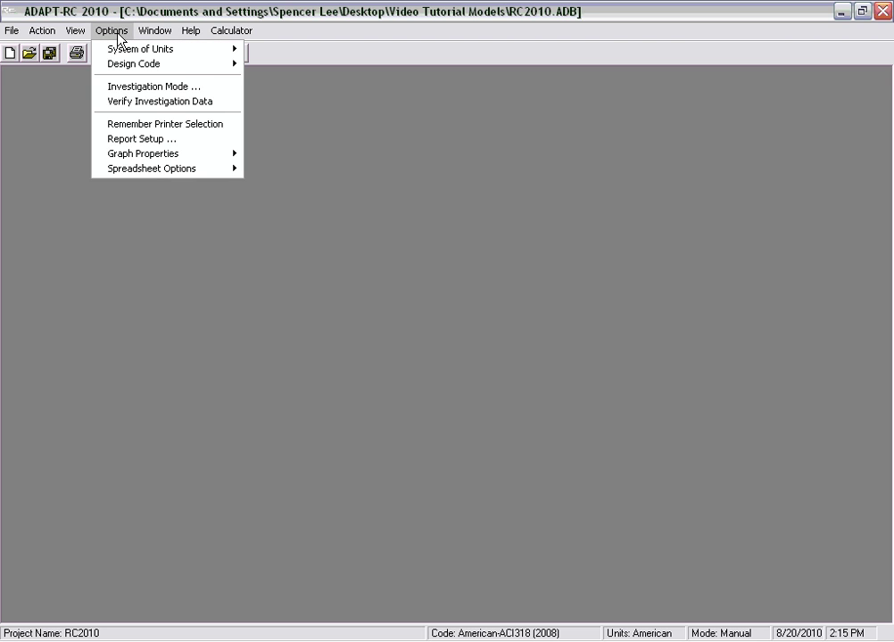
{"action": "left_click", "coordinate": [119, 89]}
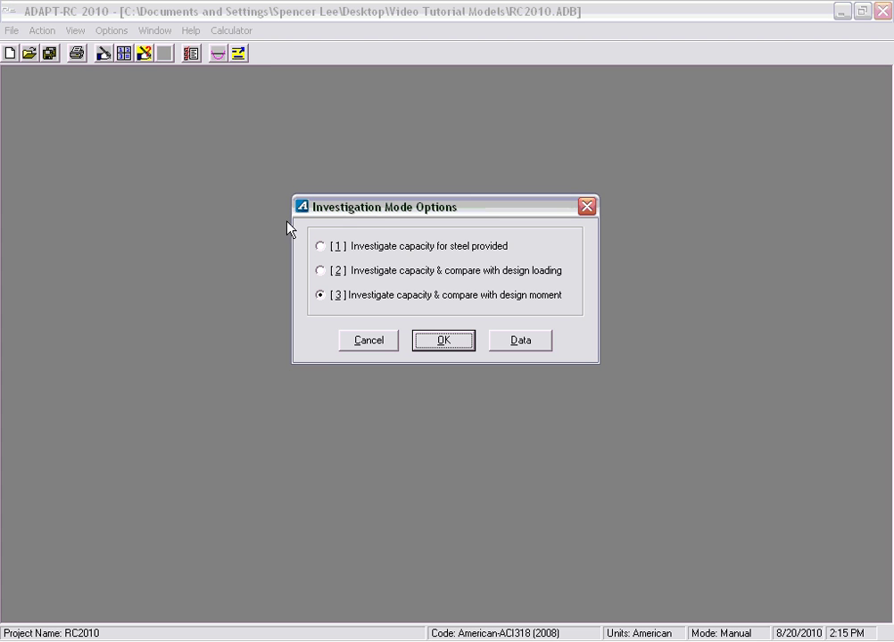
{"action": "left_click", "coordinate": [319, 247]}
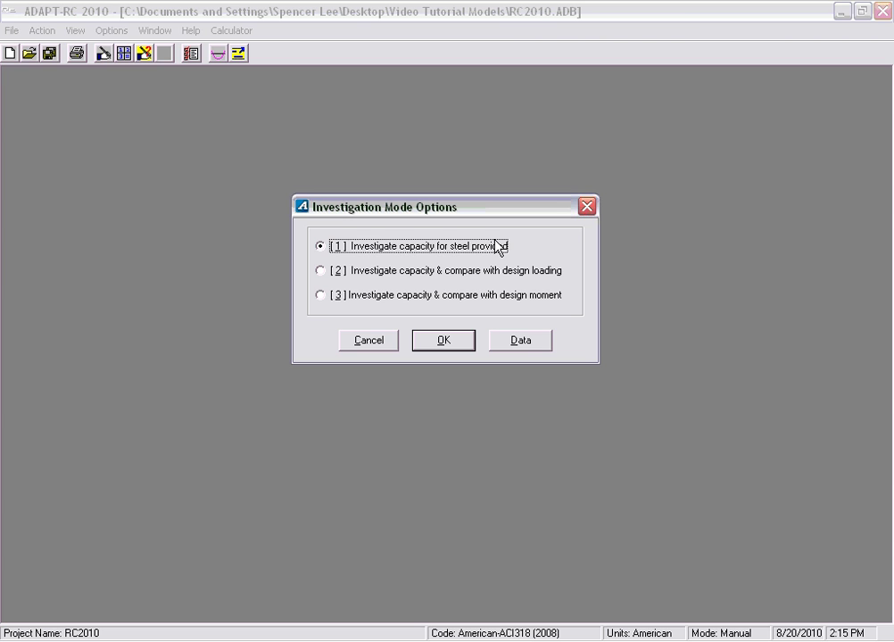
{"action": "left_click", "coordinate": [318, 272]}
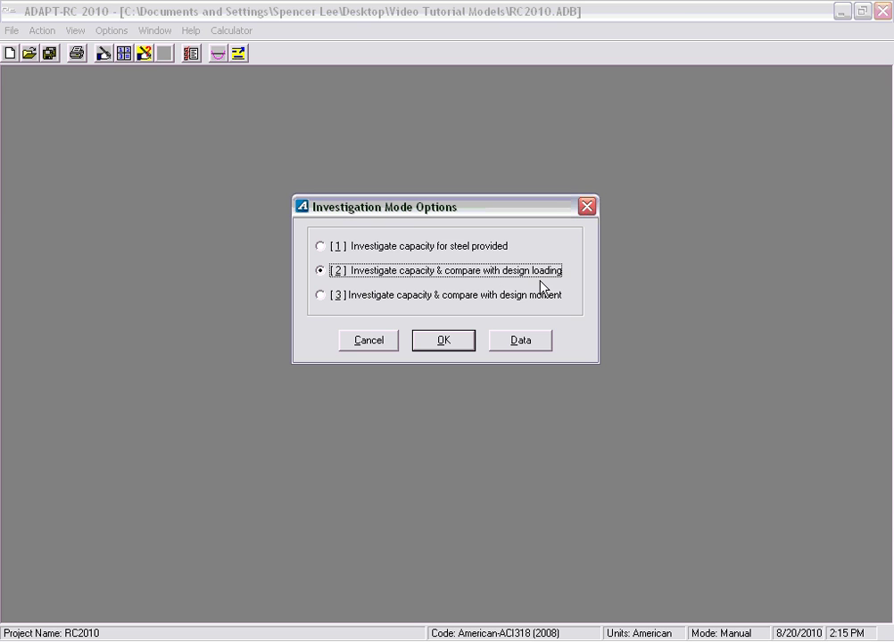
{"action": "left_click", "coordinate": [320, 296]}
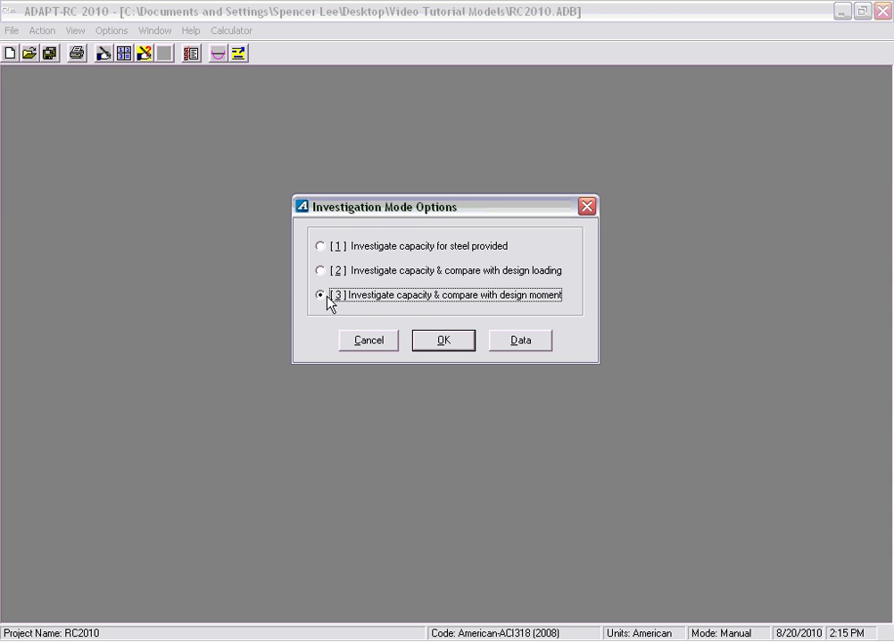
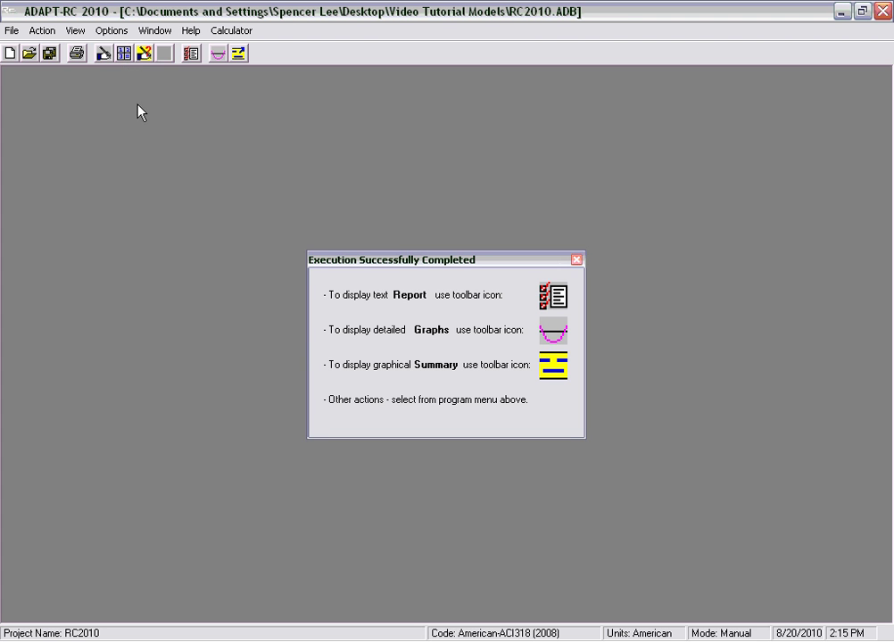
Open the investigation mode data and, with Span 1 shown, initialize the steel areas from the provided reinforcement.
{"action": "left_click", "coordinate": [135, 109]}
{"action": "left_click", "coordinate": [111, 30]}
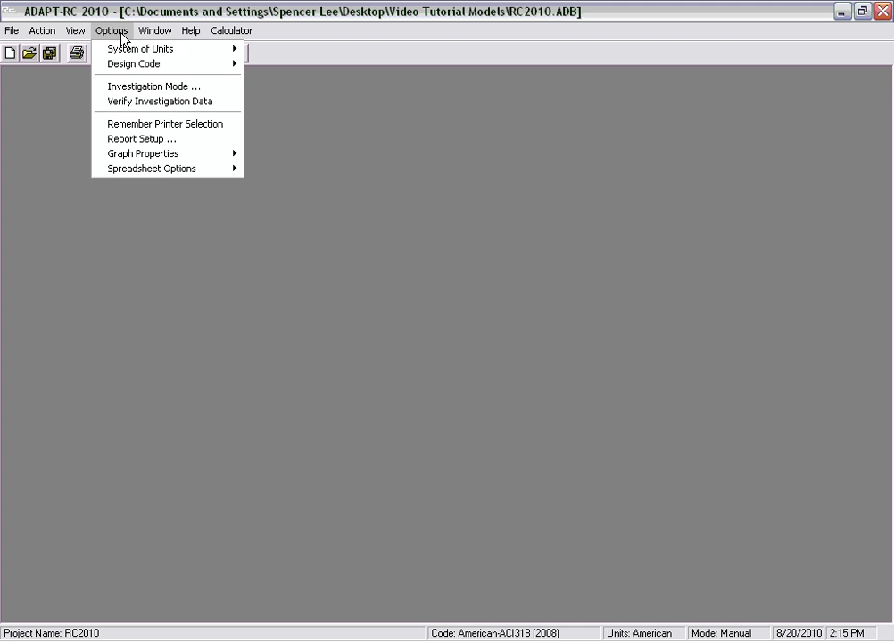
{"action": "left_click", "coordinate": [120, 87]}
{"action": "left_click", "coordinate": [526, 341]}
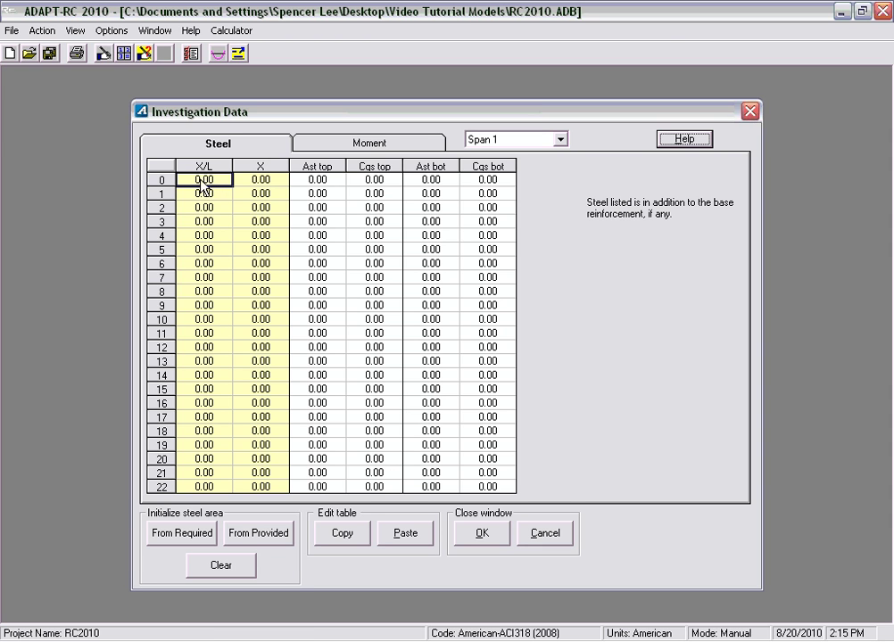
{"action": "left_click", "coordinate": [561, 140]}
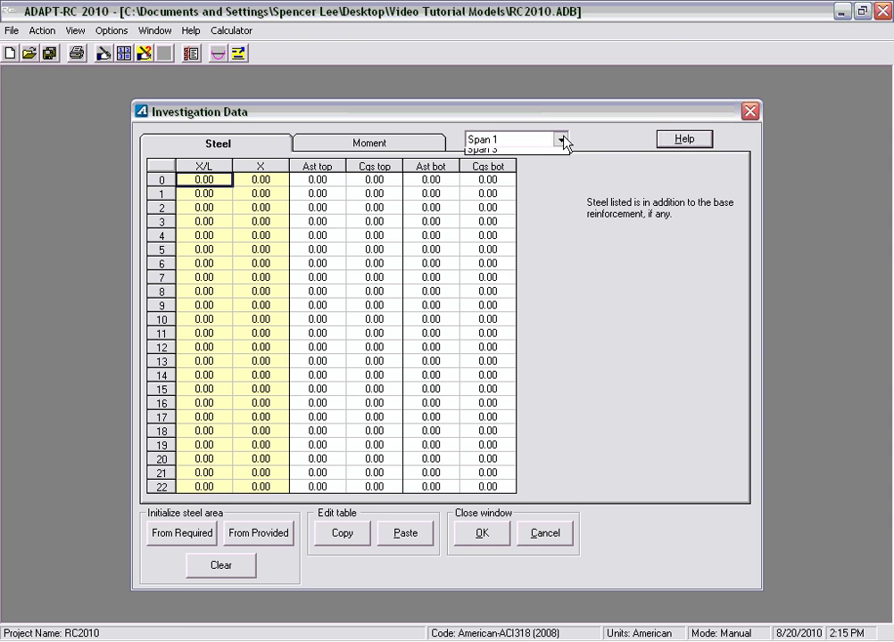
{"action": "left_click", "coordinate": [489, 155]}
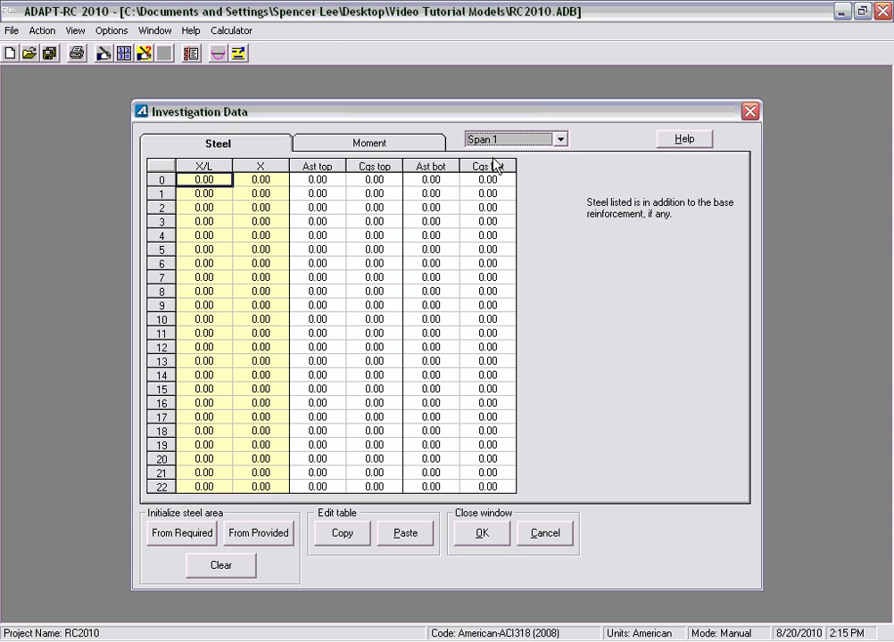
{"action": "left_click", "coordinate": [258, 181]}
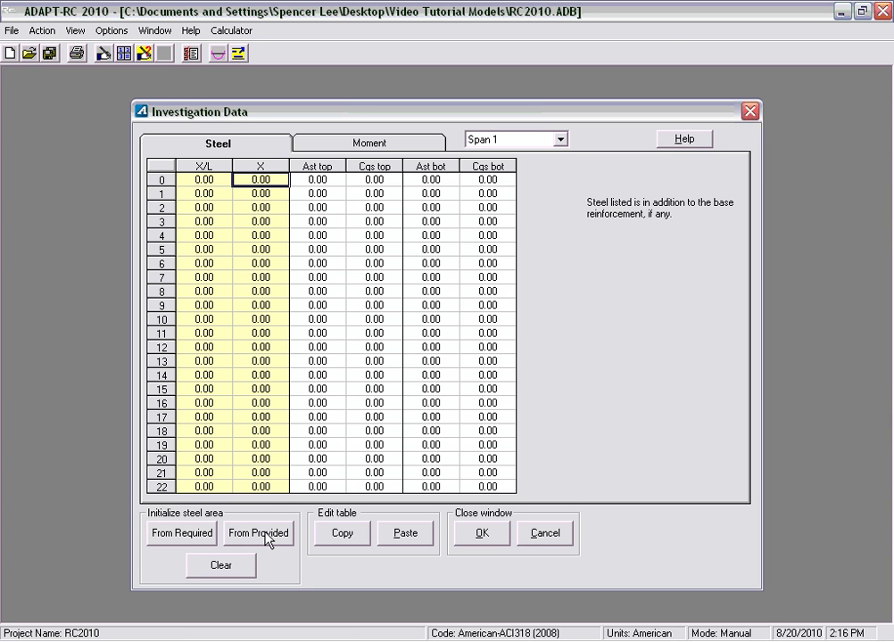
{"action": "left_click", "coordinate": [312, 182]}
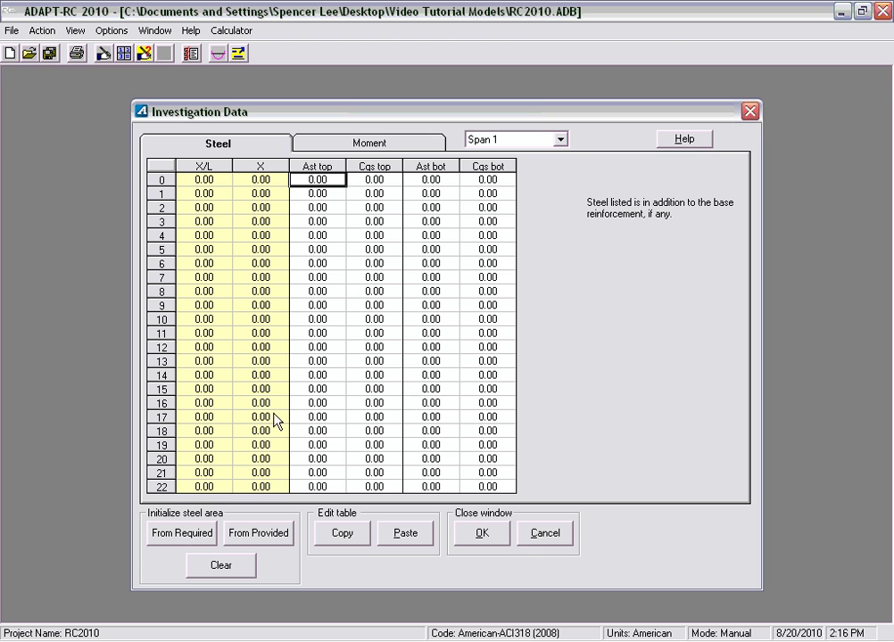
{"action": "left_click", "coordinate": [249, 539]}
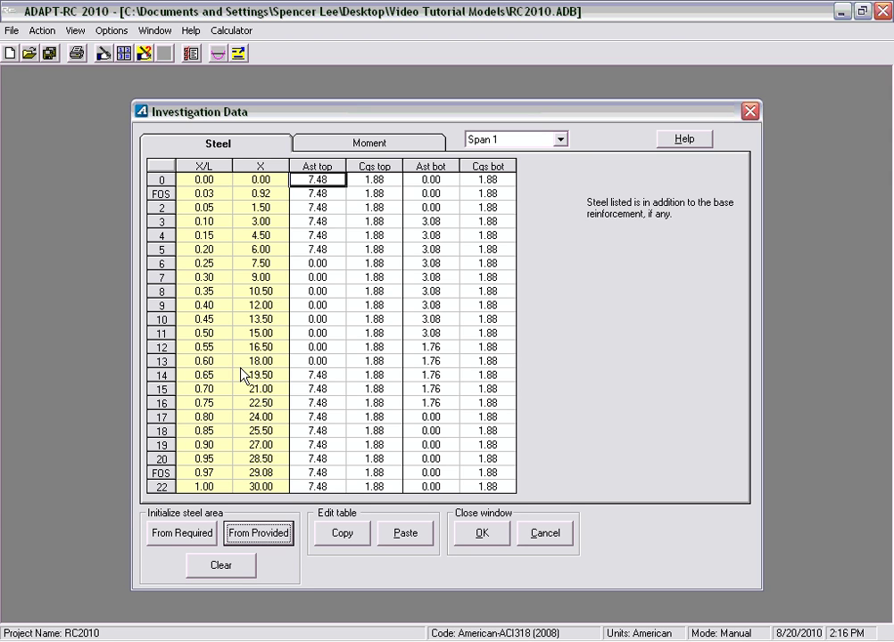
Initialize the investigation's design moments from the moment envelope and execute the investigation.
{"action": "left_click", "coordinate": [340, 146]}
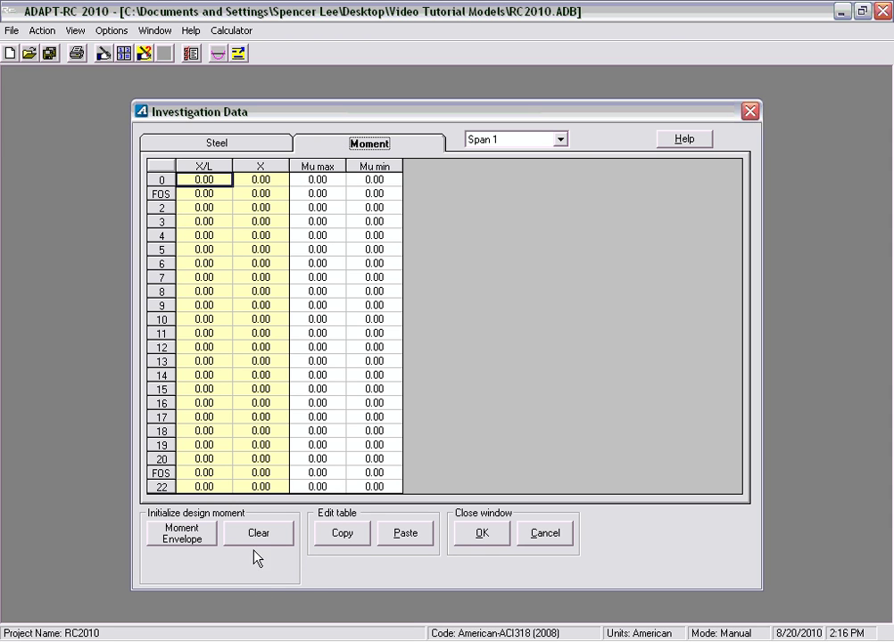
{"action": "left_click", "coordinate": [184, 539]}
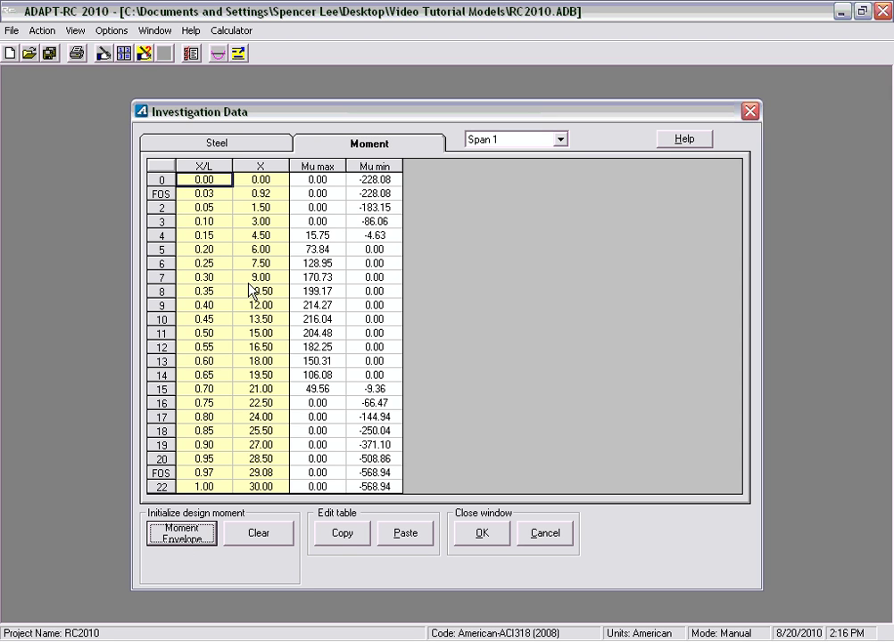
{"action": "left_click", "coordinate": [475, 534]}
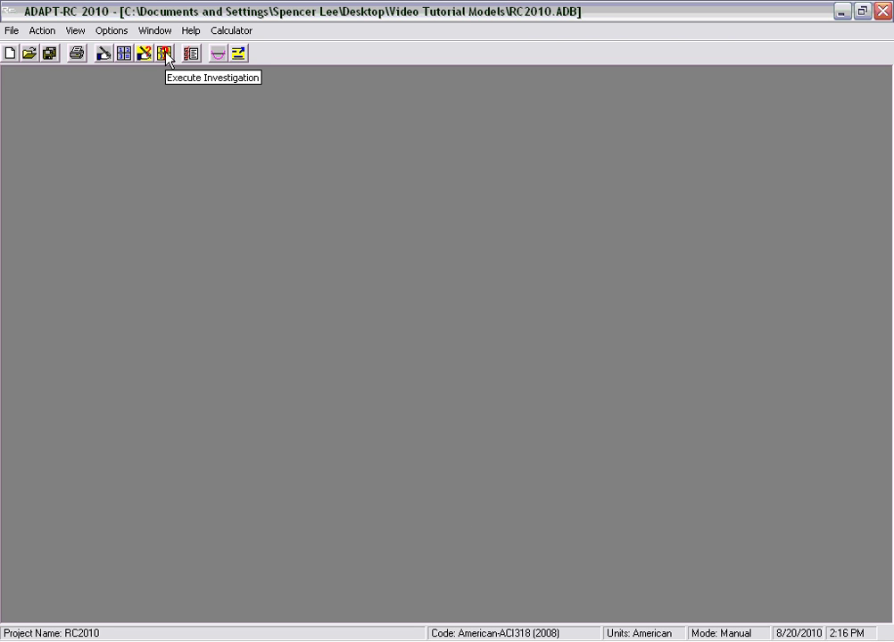
{"action": "left_click", "coordinate": [165, 55]}
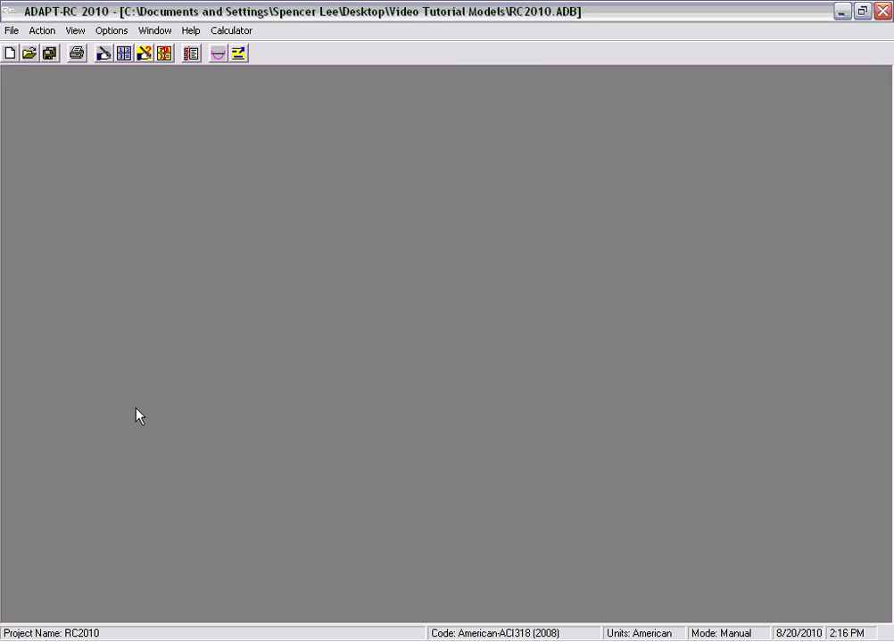
Create a report containing only detailed tabular section 33 - Investigation Mode and save it as Investigation Mode.
{"action": "left_click", "coordinate": [189, 54]}
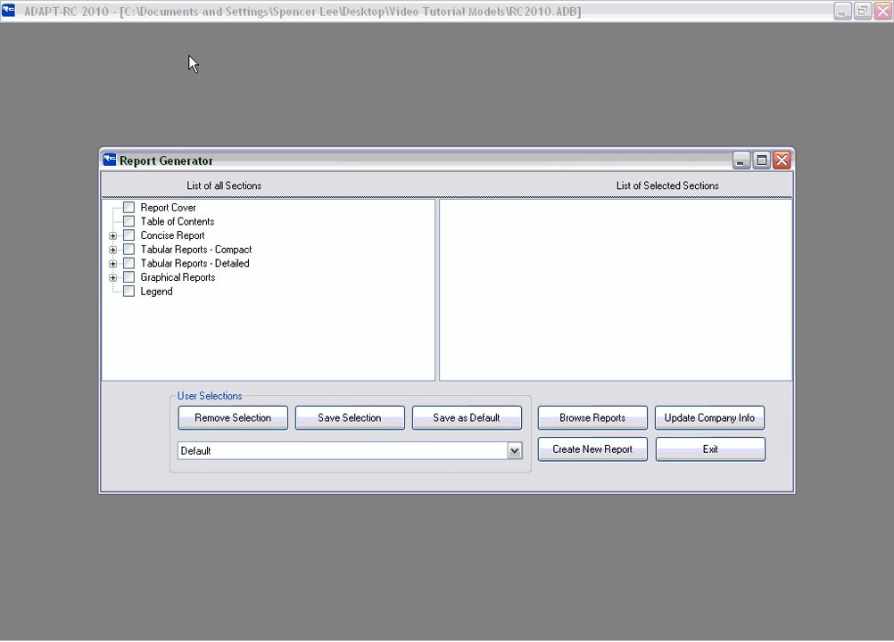
{"action": "left_click", "coordinate": [113, 263]}
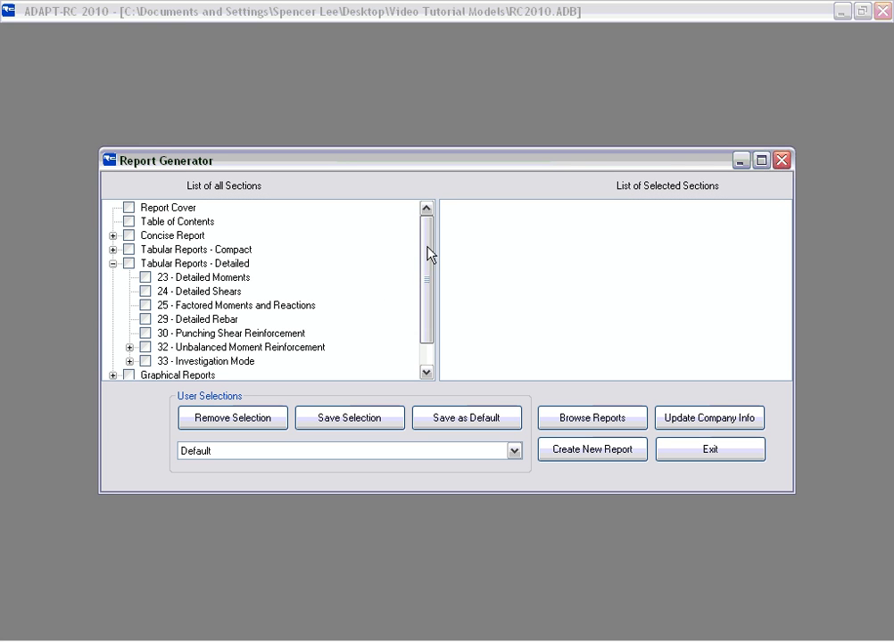
{"action": "scroll", "coordinate": [429, 254], "scroll_direction": "down", "scroll_amount": 1}
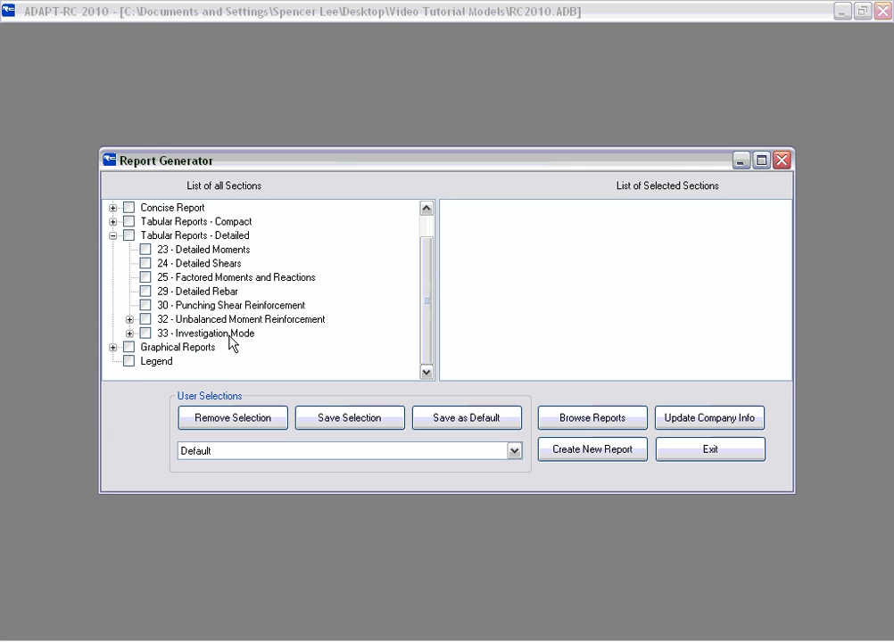
{"action": "left_click", "coordinate": [146, 333]}
{"action": "left_click", "coordinate": [576, 452]}
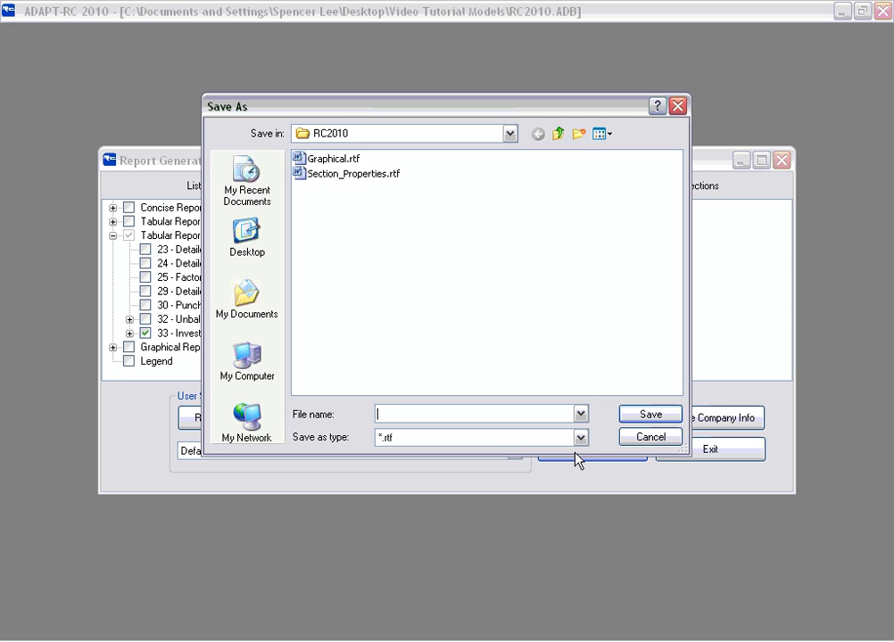
{"action": "type", "text": "Inv"}
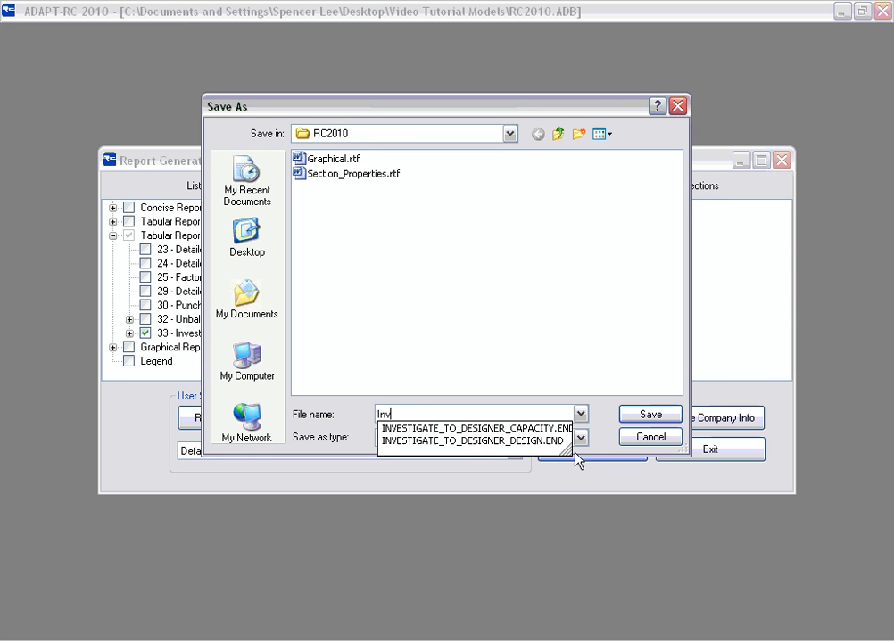
{"action": "type", "text": "estigation"}
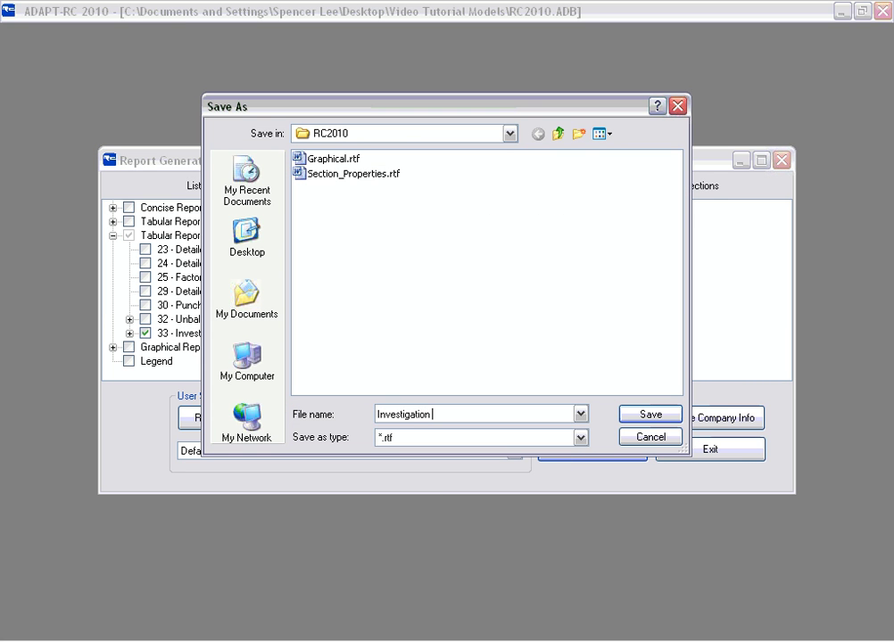
{"action": "type", "text": " Mode"}
{"action": "key", "text": "Return"}
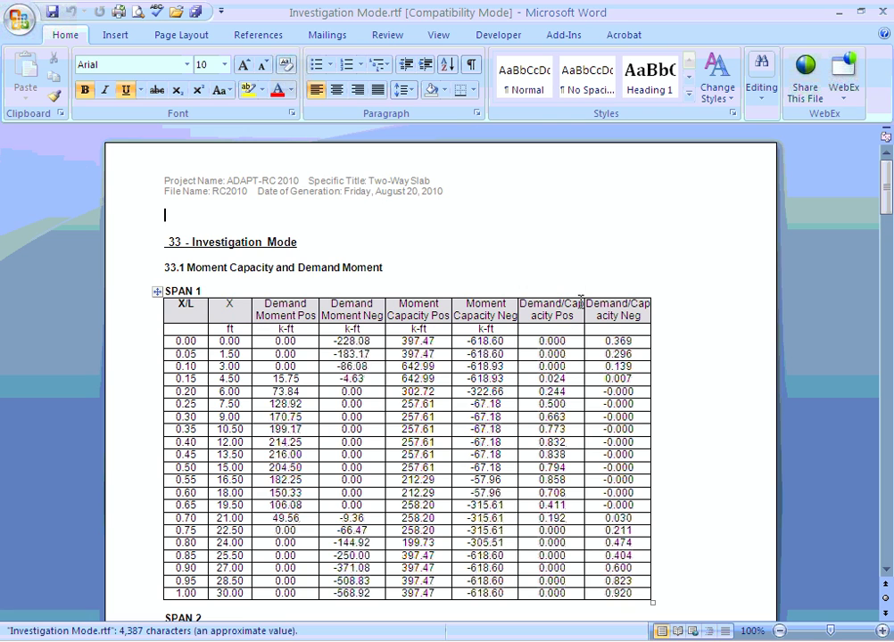
Examine the report's moment capacity and rebar tables down to section 33.2, then close the report and the Report Generator.
{"action": "left_click_drag", "start_coordinate": [890, 205], "coordinate": [882, 337]}
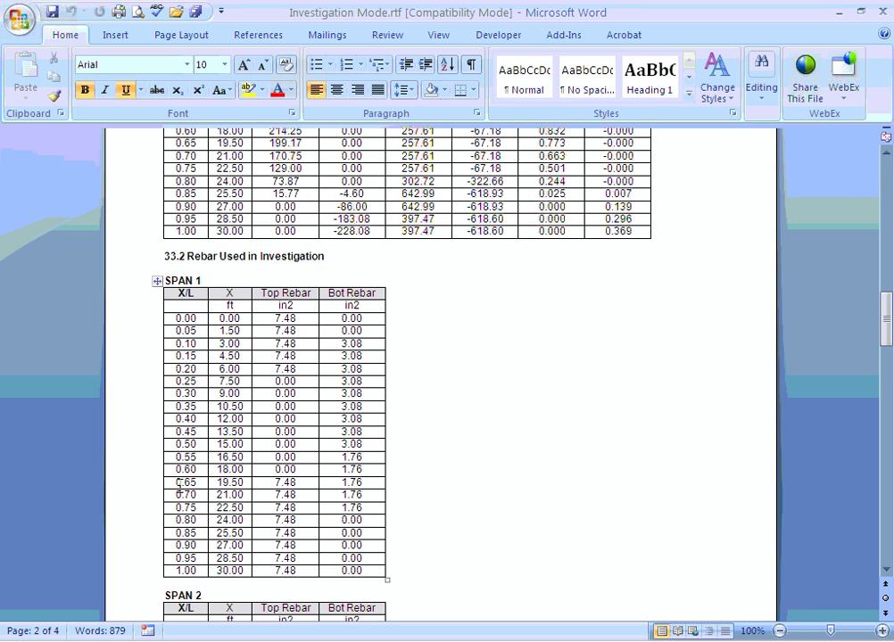
{"action": "mouse_move", "coordinate": [892, 337]}
{"action": "left_mouse_down"}
{"action": "mouse_move", "coordinate": [889, 515]}
{"action": "mouse_move", "coordinate": [883, 333]}
{"action": "left_mouse_up"}
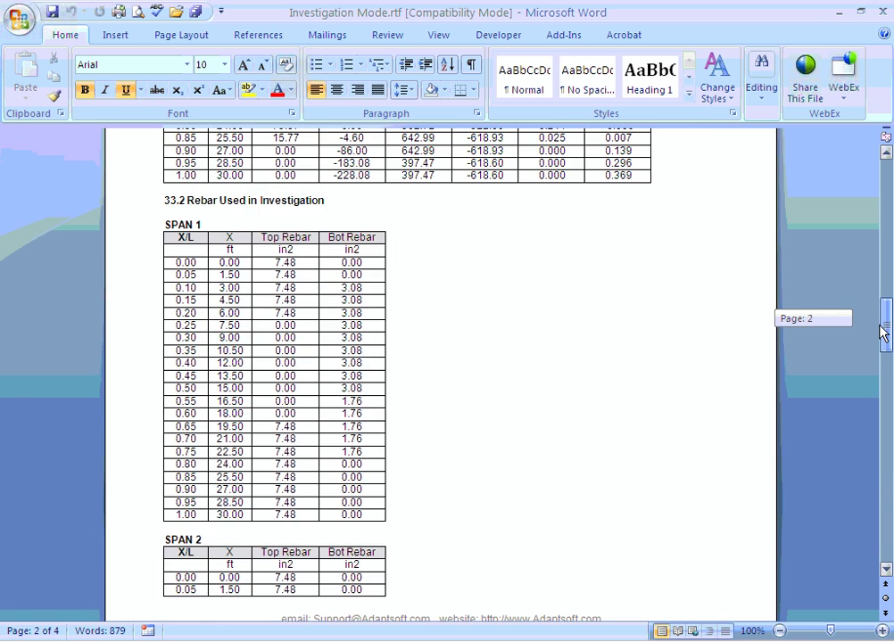
{"action": "left_click", "coordinate": [879, 12]}
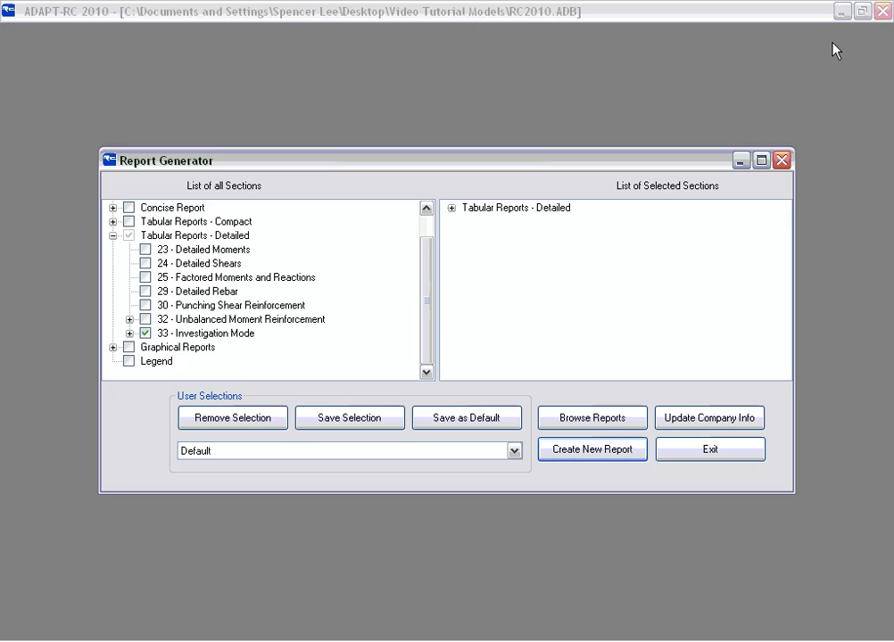
{"action": "left_click", "coordinate": [697, 453]}
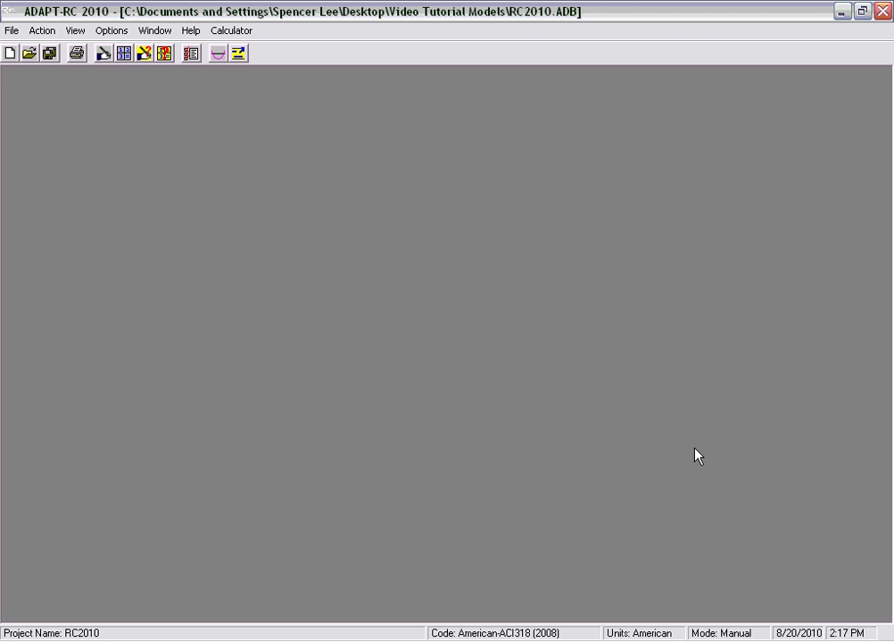